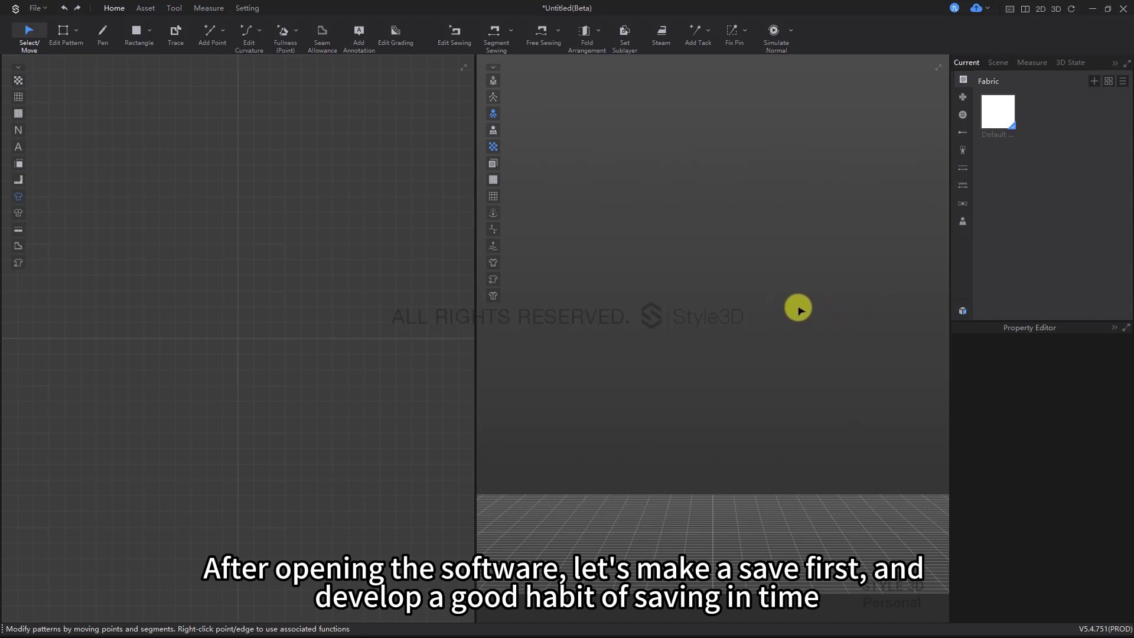
Load the default female avatar Female.savt from the Resource Library into the scene with load type Add.
left_click(963, 308)
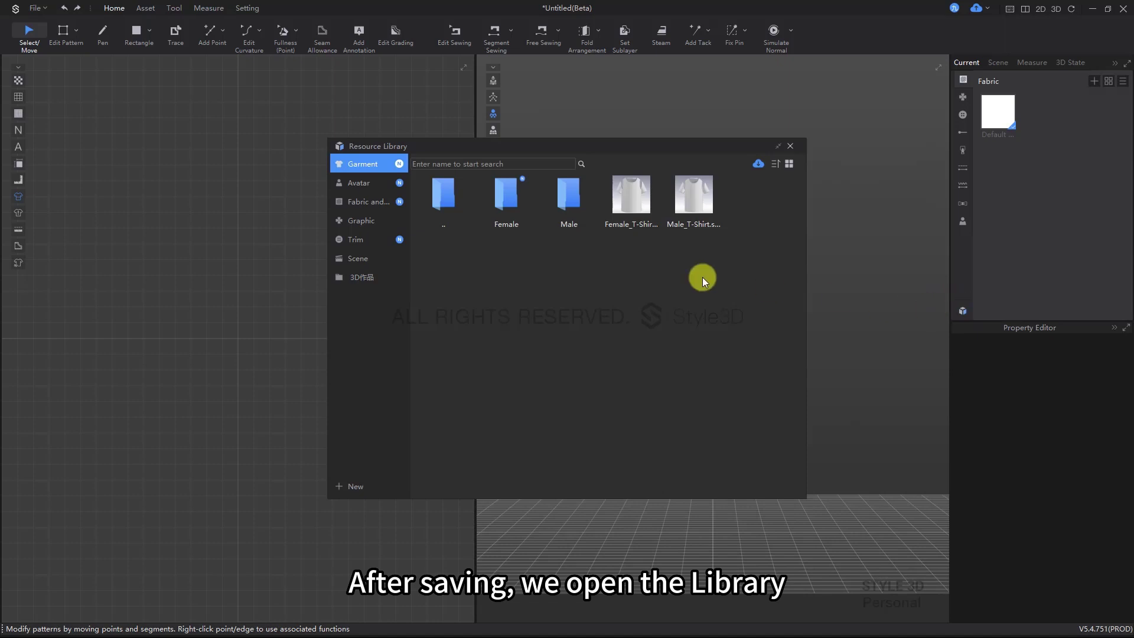
left_click(363, 183)
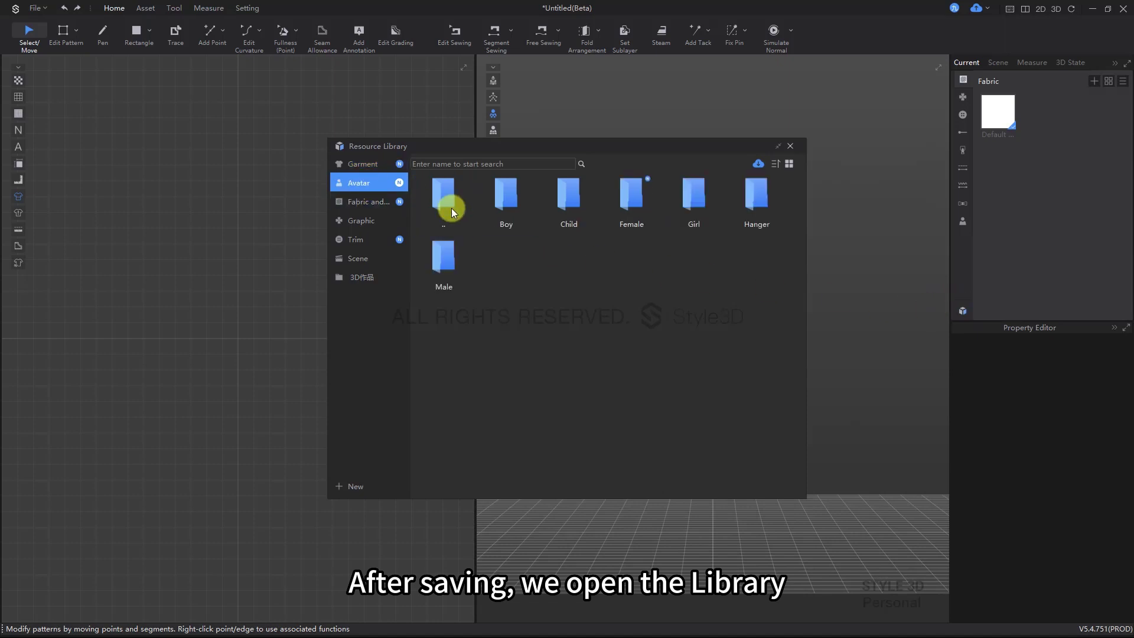
double_click(635, 218)
left_click(699, 267)
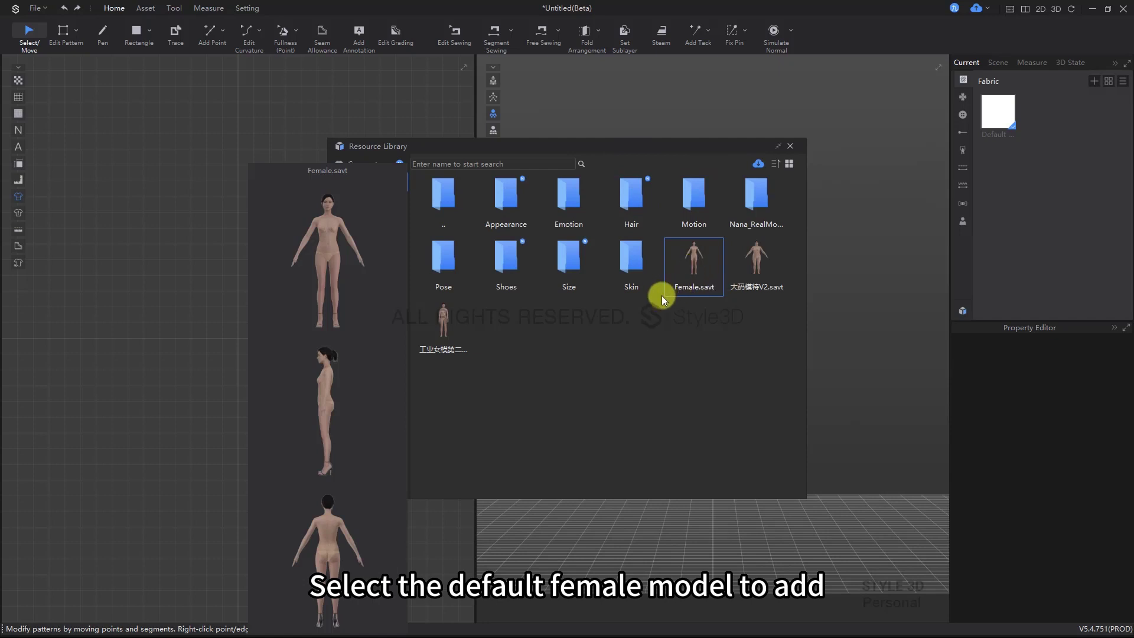
double_click(693, 264)
left_click(594, 277)
left_click(588, 297)
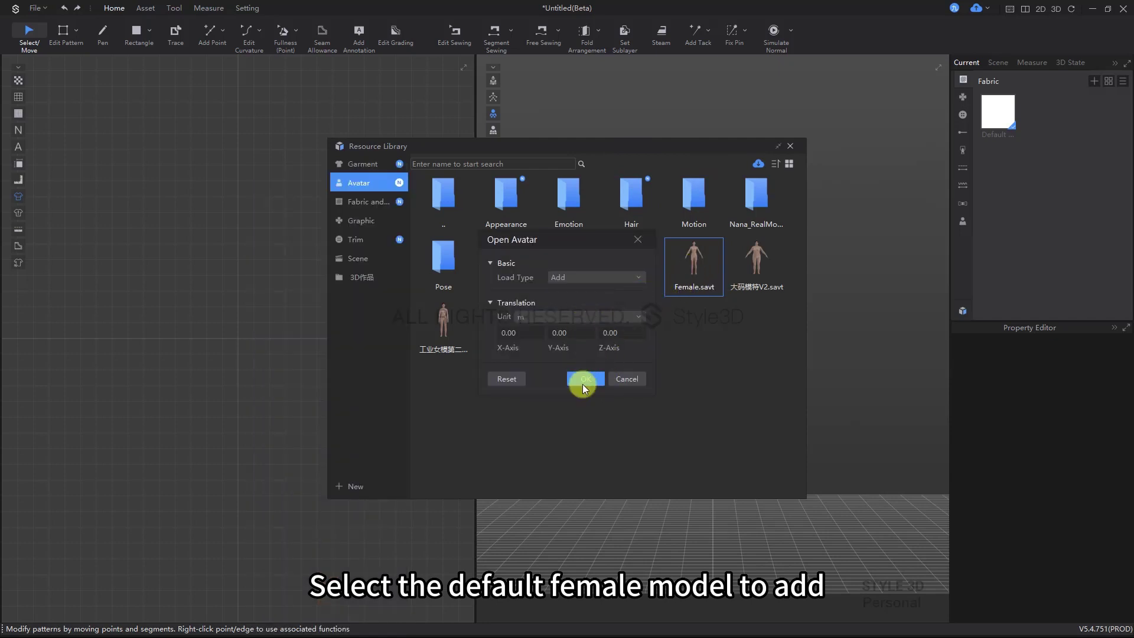
key("Return")
left_click(791, 147)
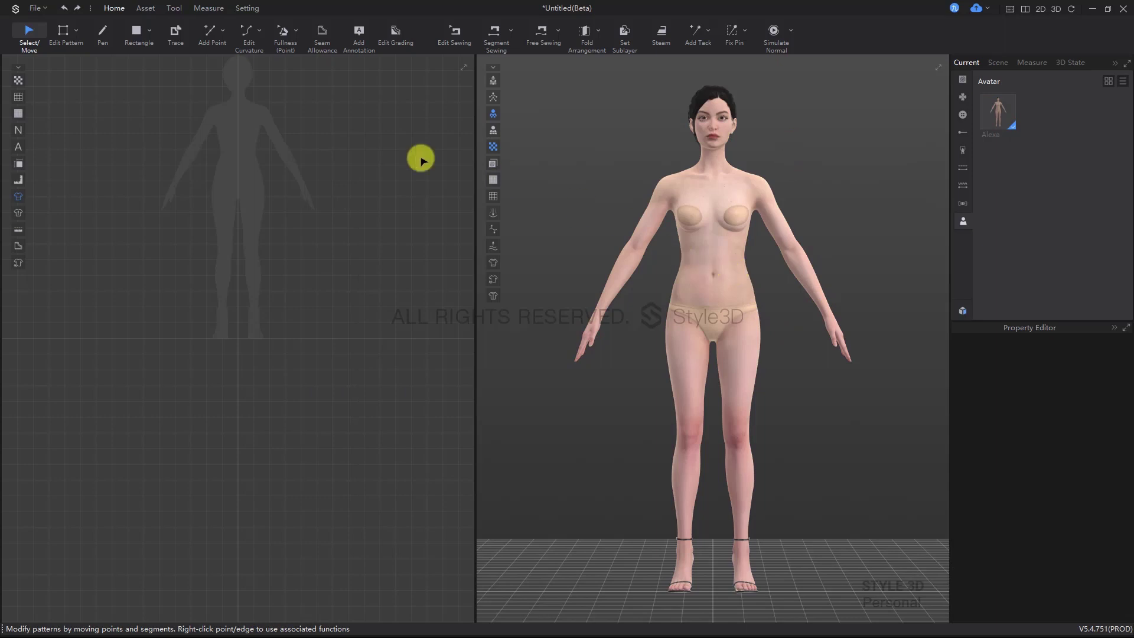
Import the OBJ model 女人体2.obj as an avatar, using load type Add to keep the default female avatar.
left_click(36, 9)
mouse_move(77, 107)
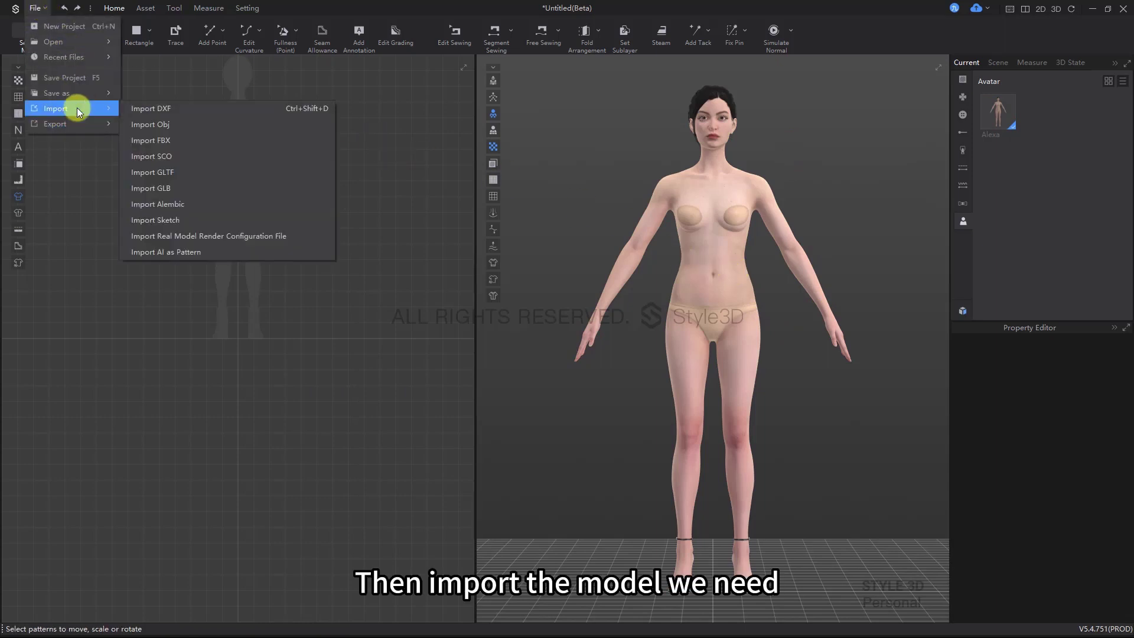
left_click(168, 121)
left_click(493, 206)
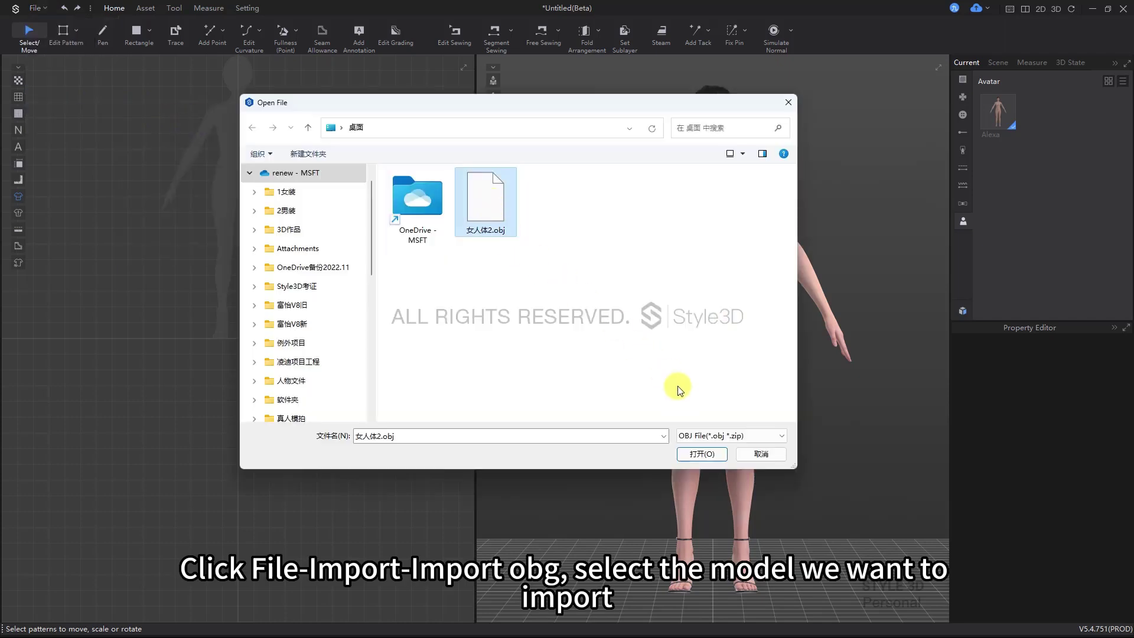
left_click(708, 454)
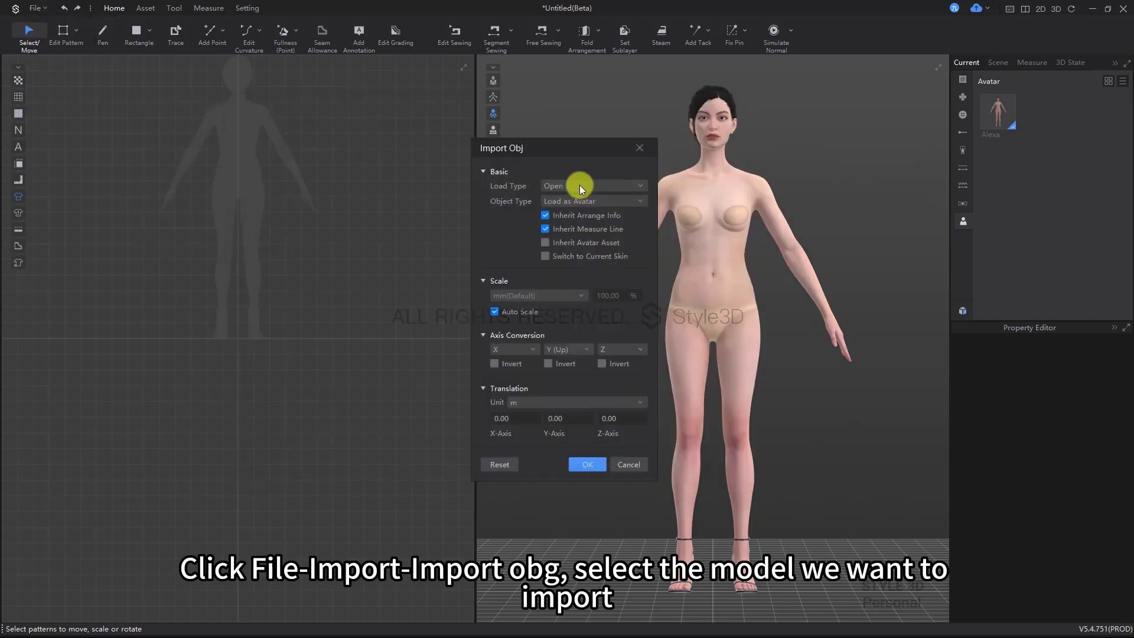
left_click(579, 185)
left_click(584, 204)
left_click(588, 464)
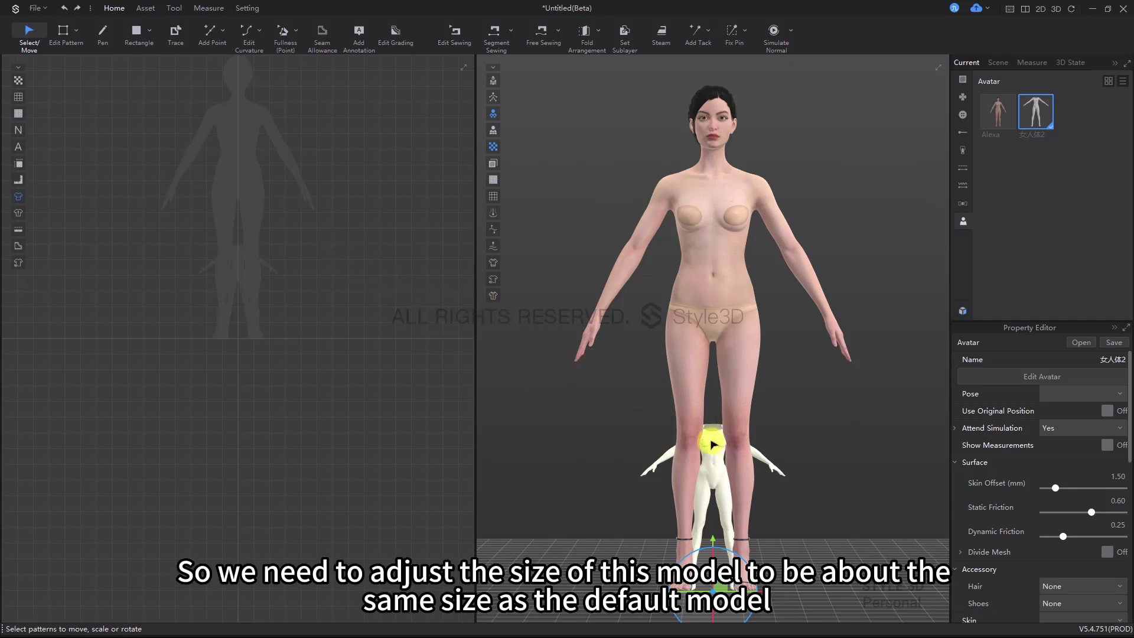
Convert the small white imported model to a prop.
scroll(606, 284, "down", 4)
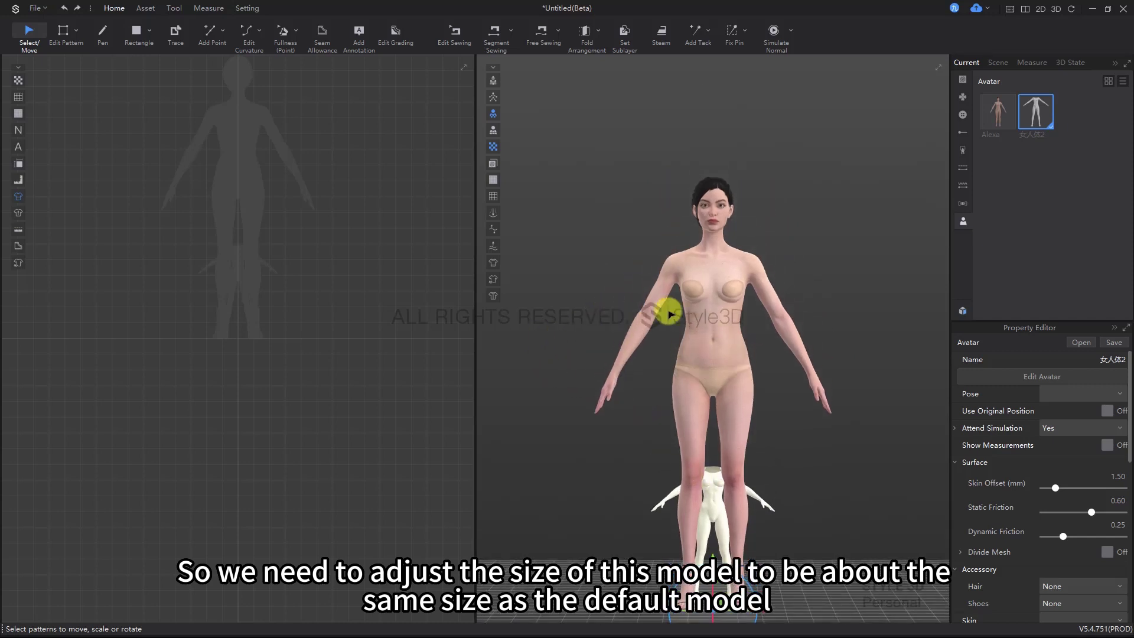
scroll(684, 315, "up", 2)
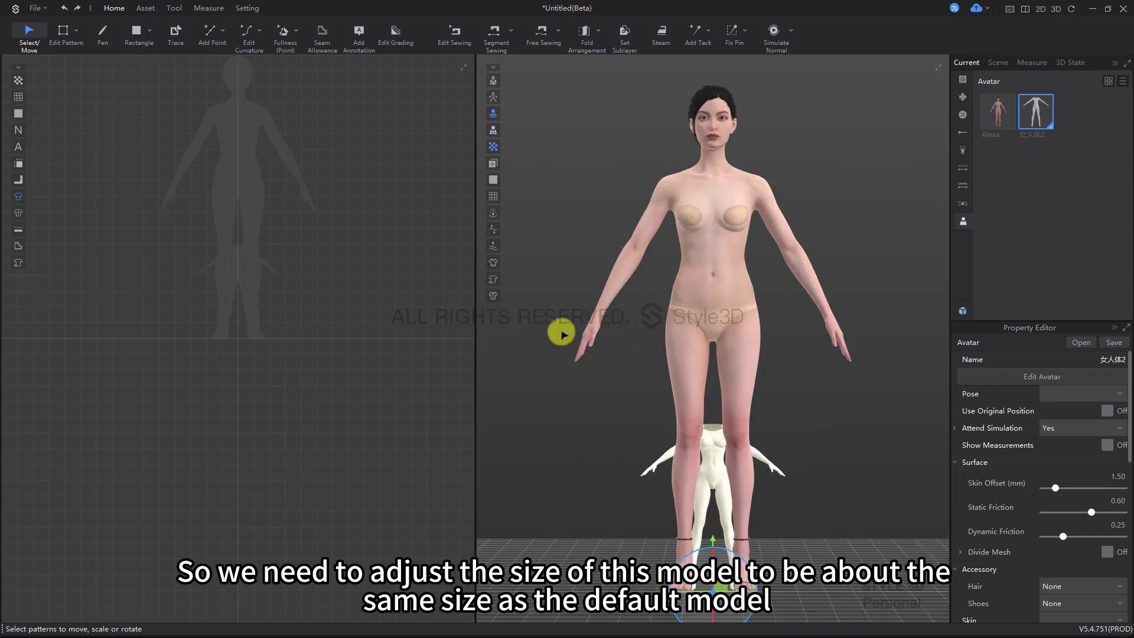
left_click(719, 478)
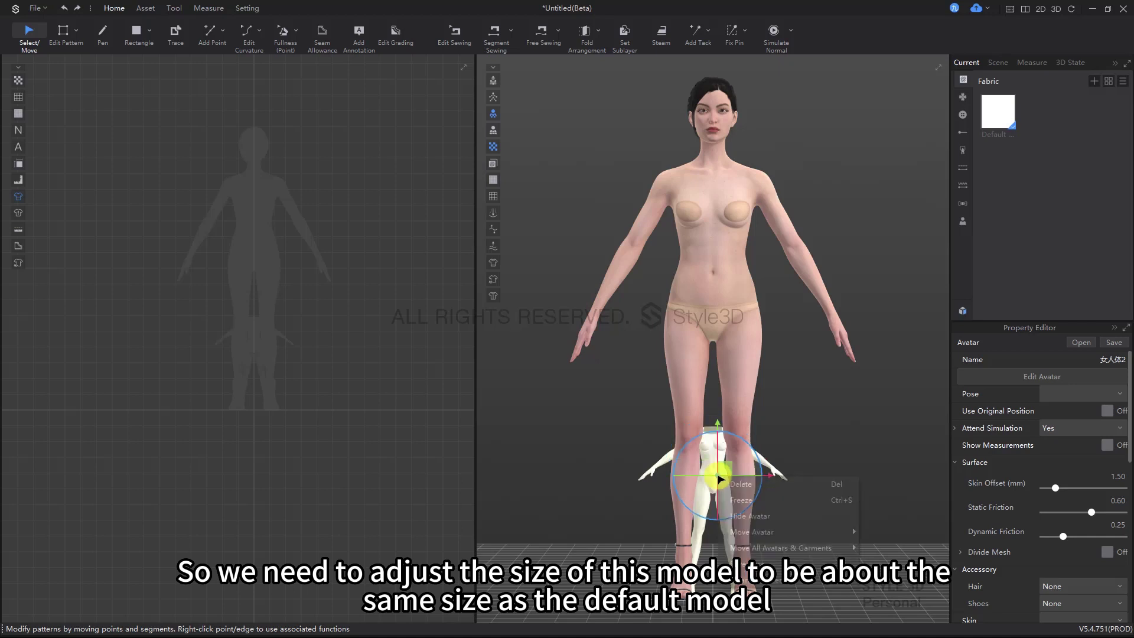
right_click(719, 477)
mouse_move(792, 578)
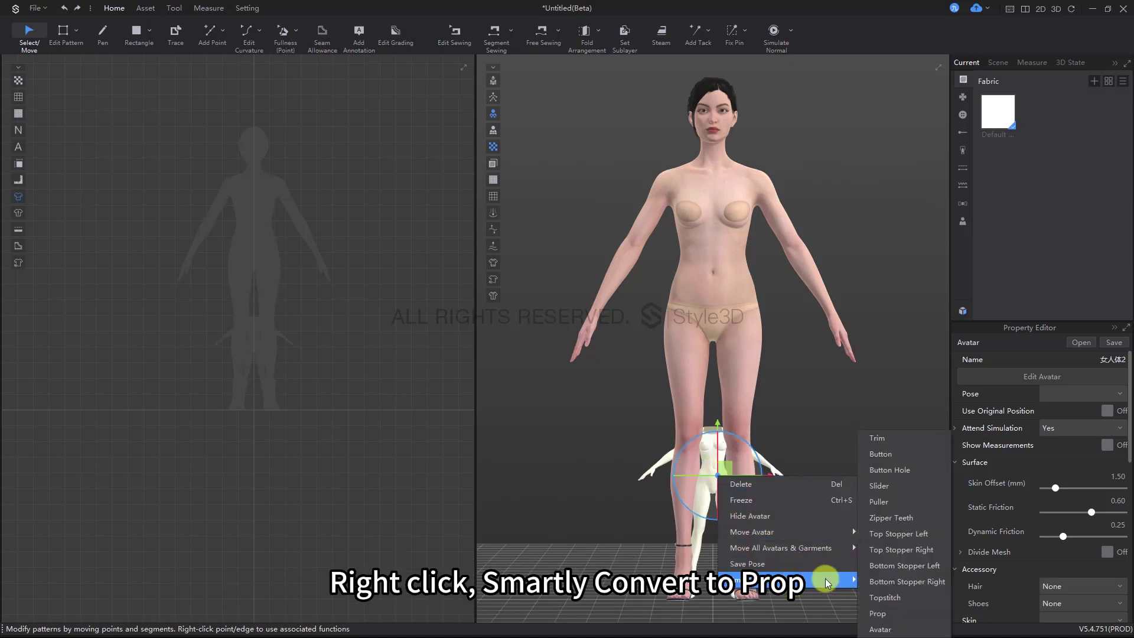
left_click(893, 614)
left_click(627, 367)
Lock the white prop's aspect ratio and set its Y scale to 150 cm.
left_click(1107, 462)
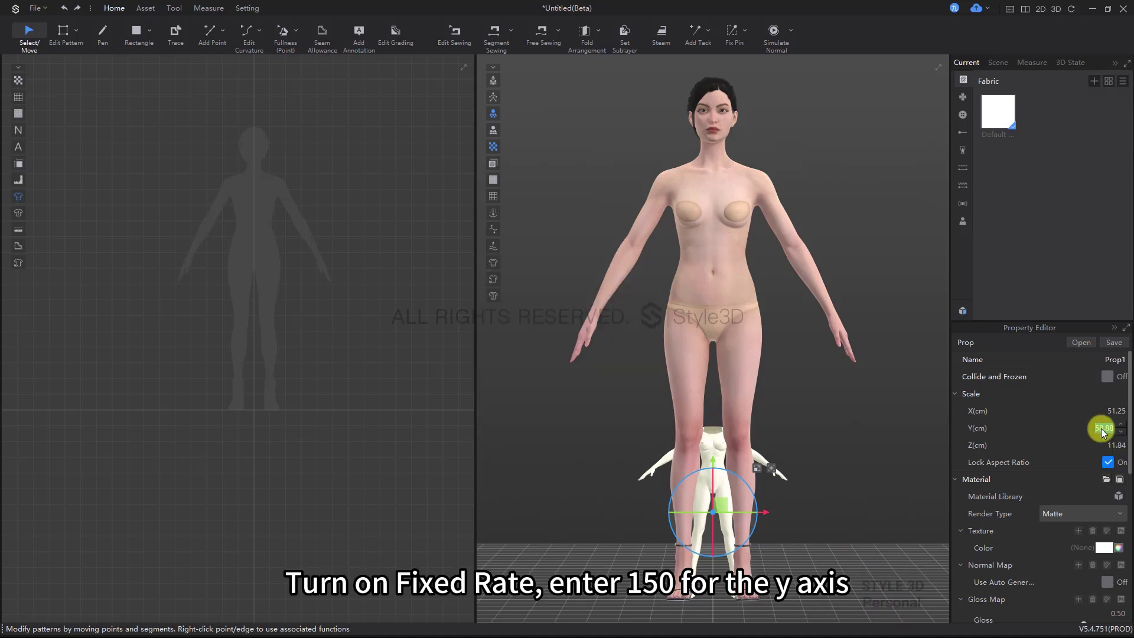
type("150")
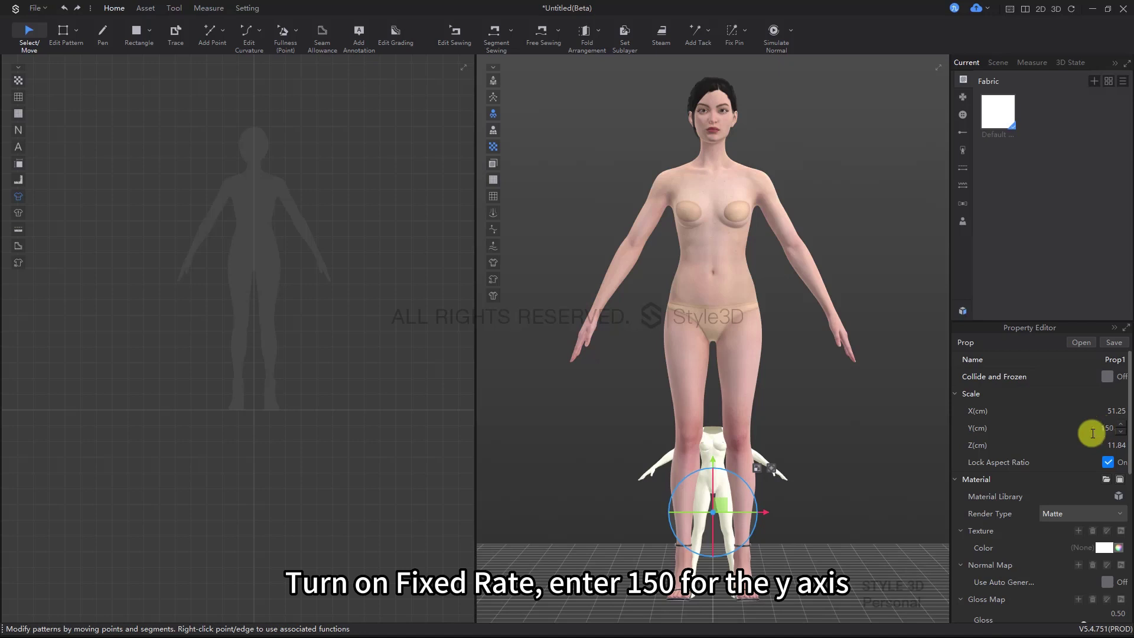
key("Return")
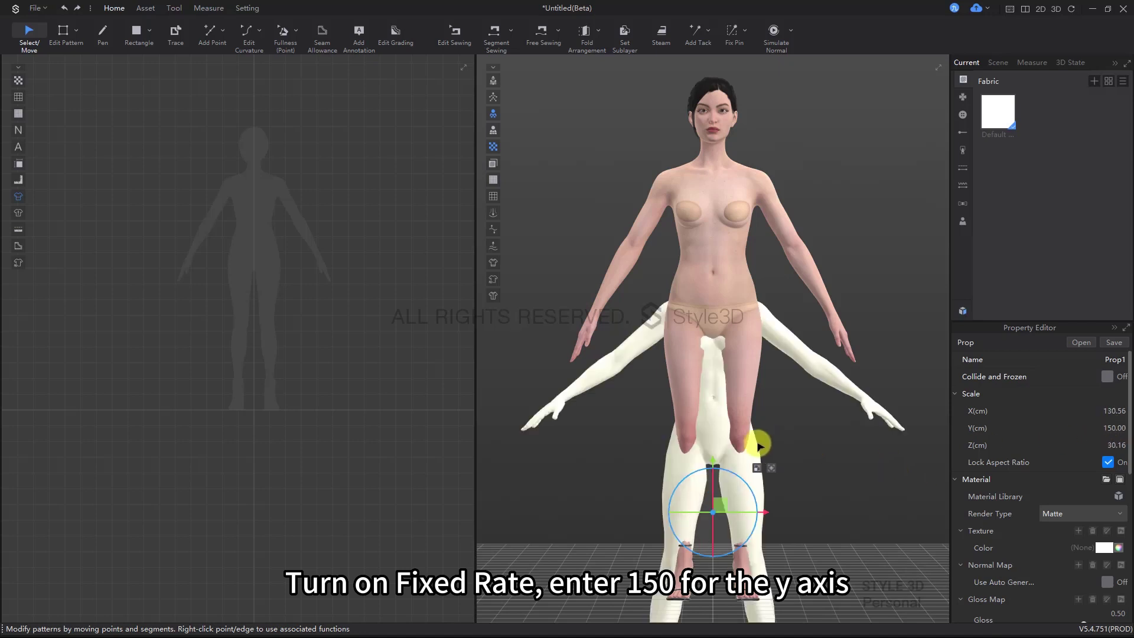
Move the white prop up and forward so it roughly coincides with the default avatar in front and side views.
left_click_drag(714, 460, 714, 325)
right_click_drag(843, 385, 724, 397)
scroll(674, 390, "up", 1)
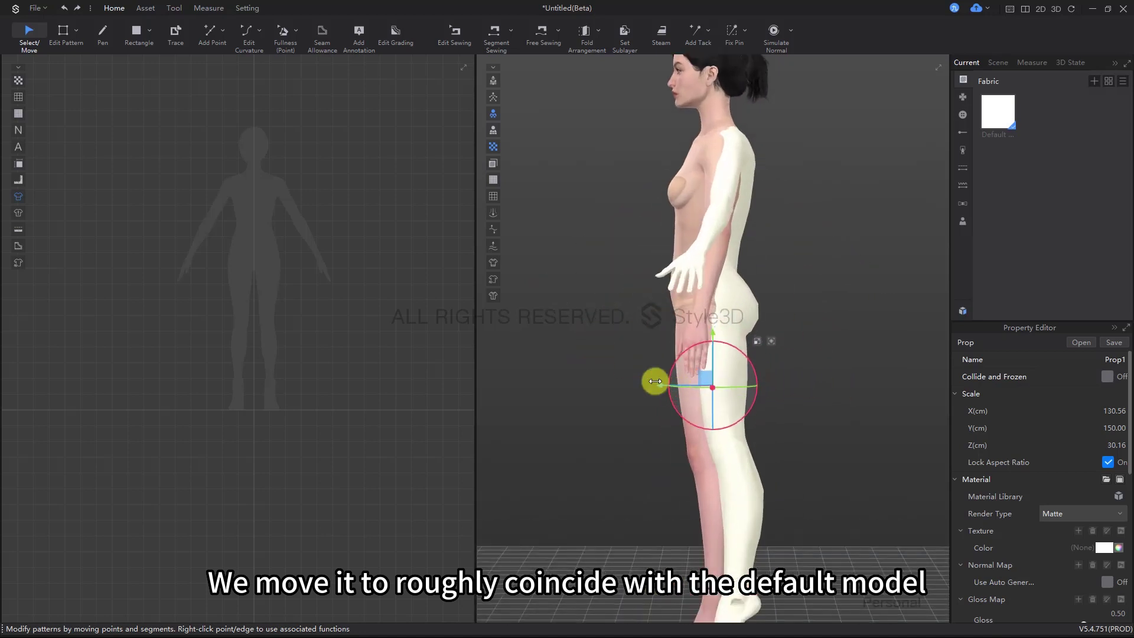
scroll(655, 385, "down", 1)
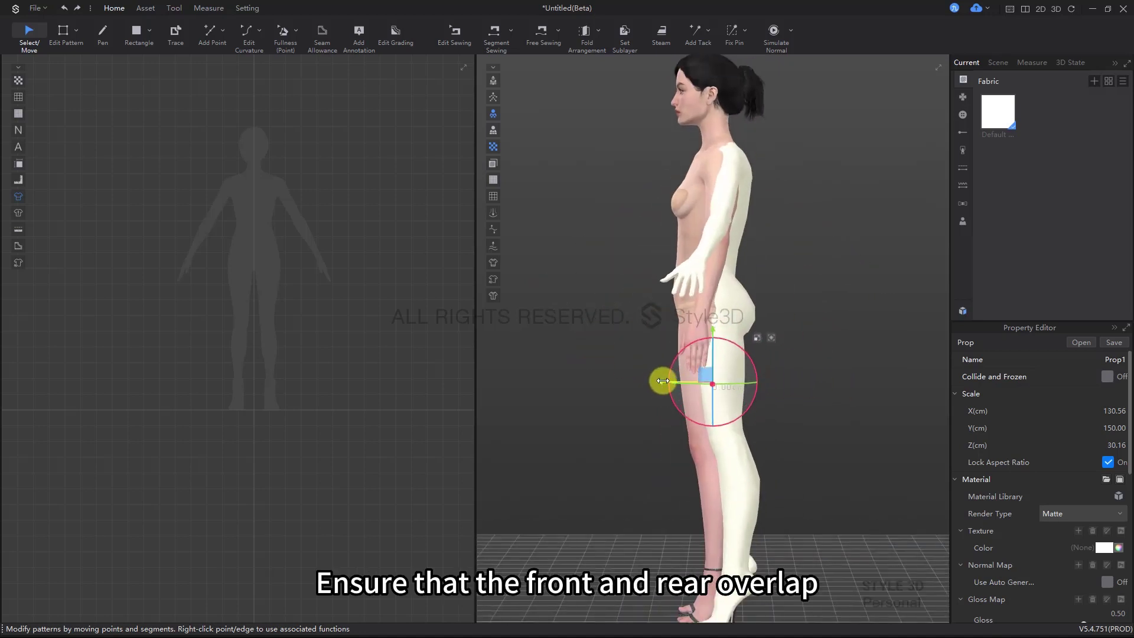
left_click_drag(662, 381, 656, 384)
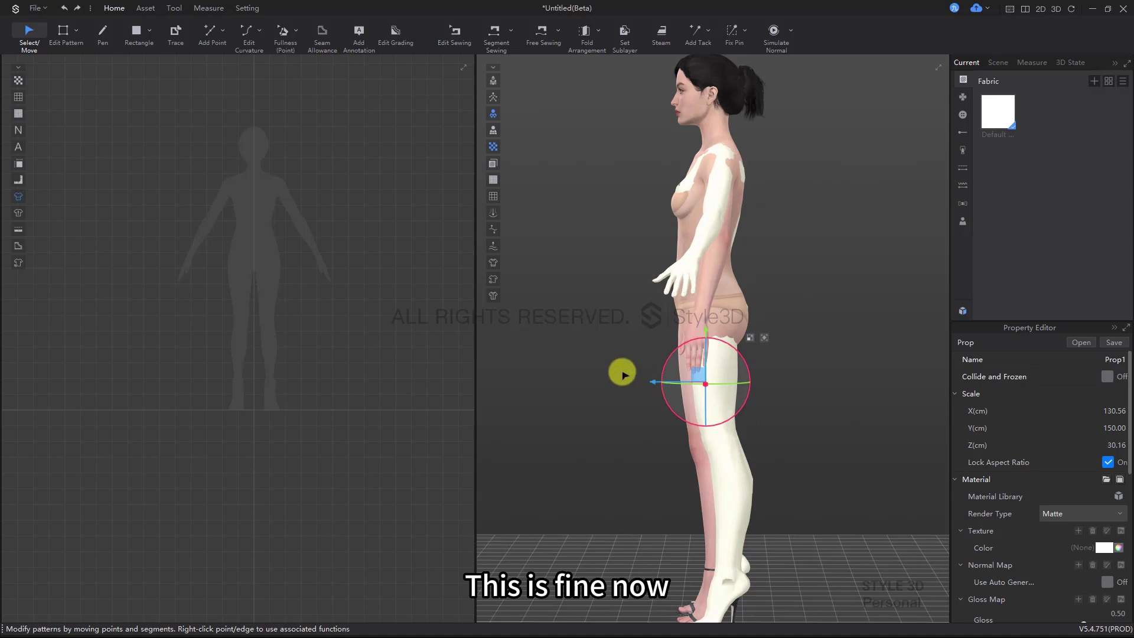
right_click_drag(621, 371, 760, 368)
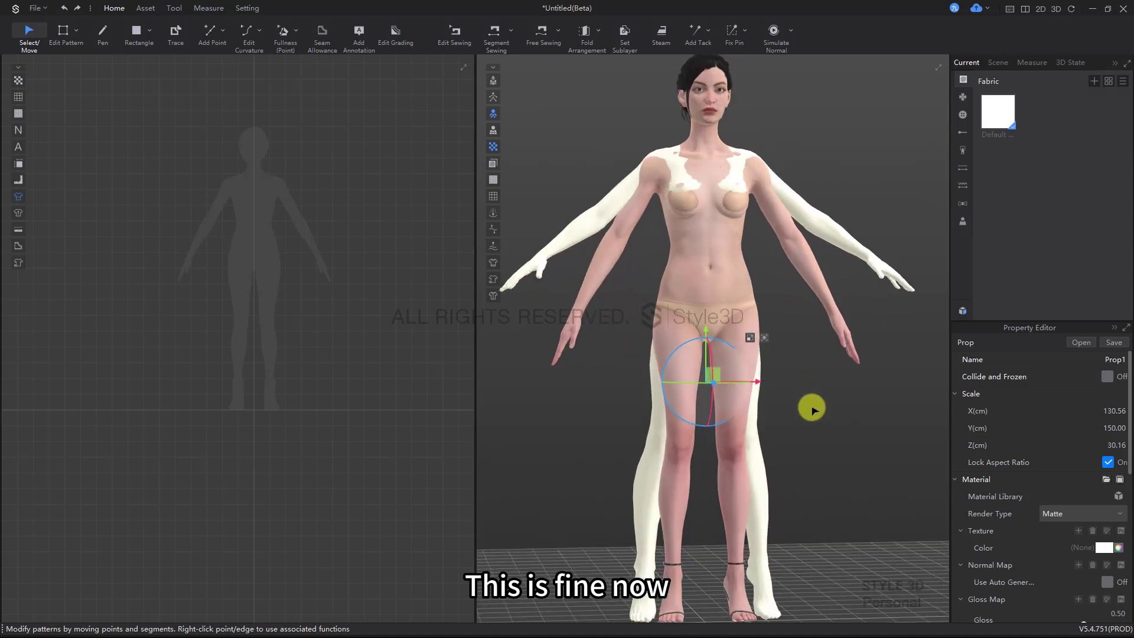
scroll(809, 404, "down", 2)
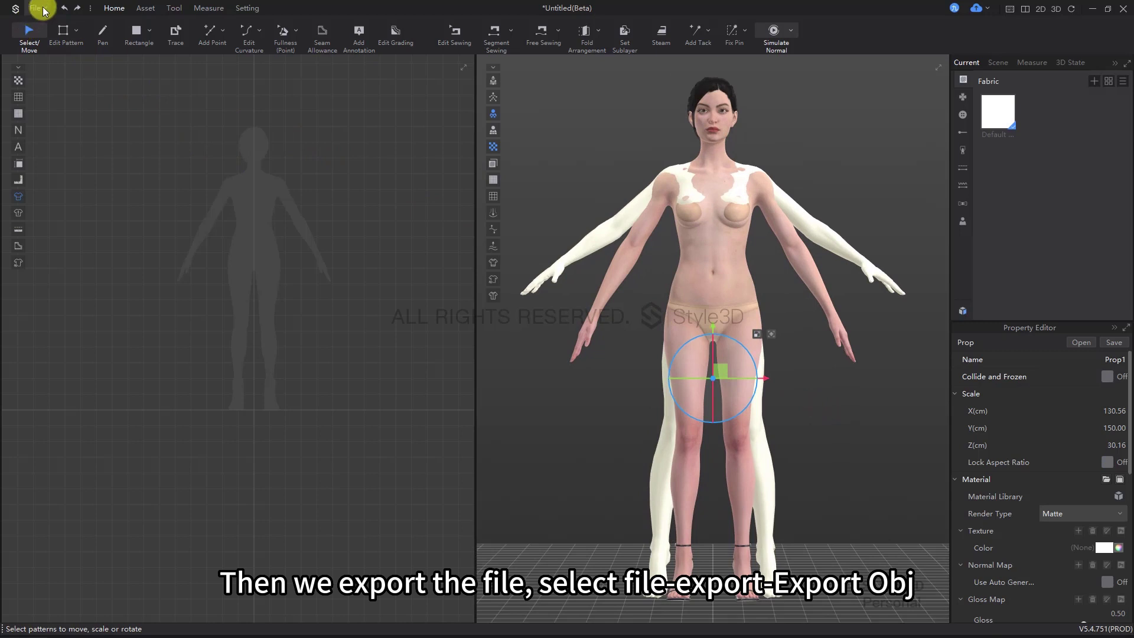
Set up an OBJ export to the desktop with the file name 模特.
left_click(44, 10)
mouse_move(59, 121)
left_click(145, 142)
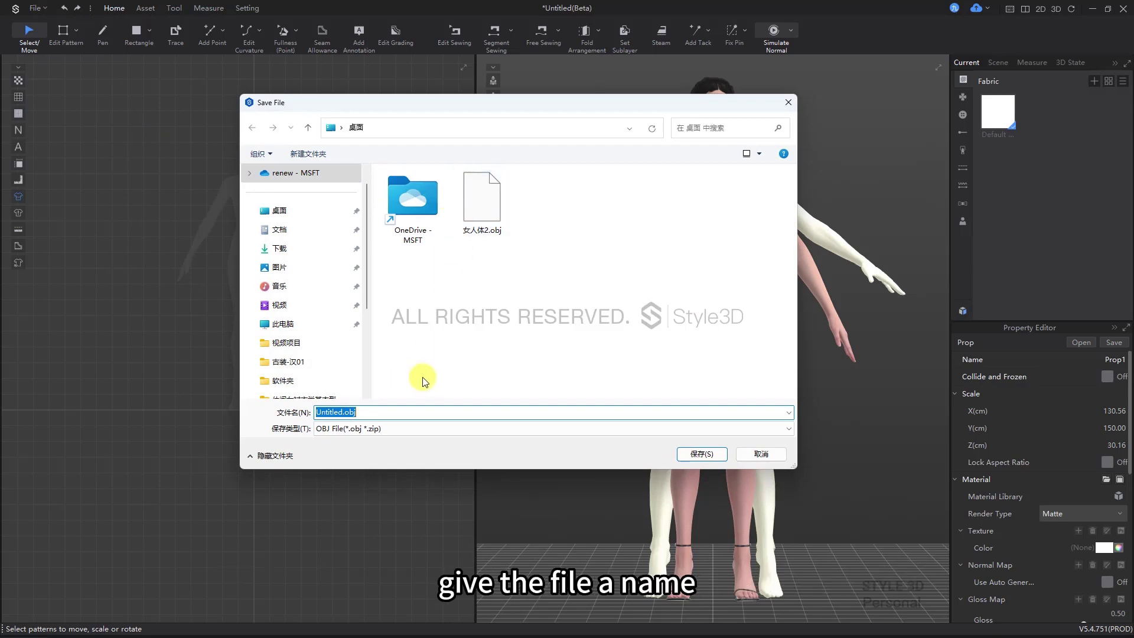
type("模特")
key("Return")
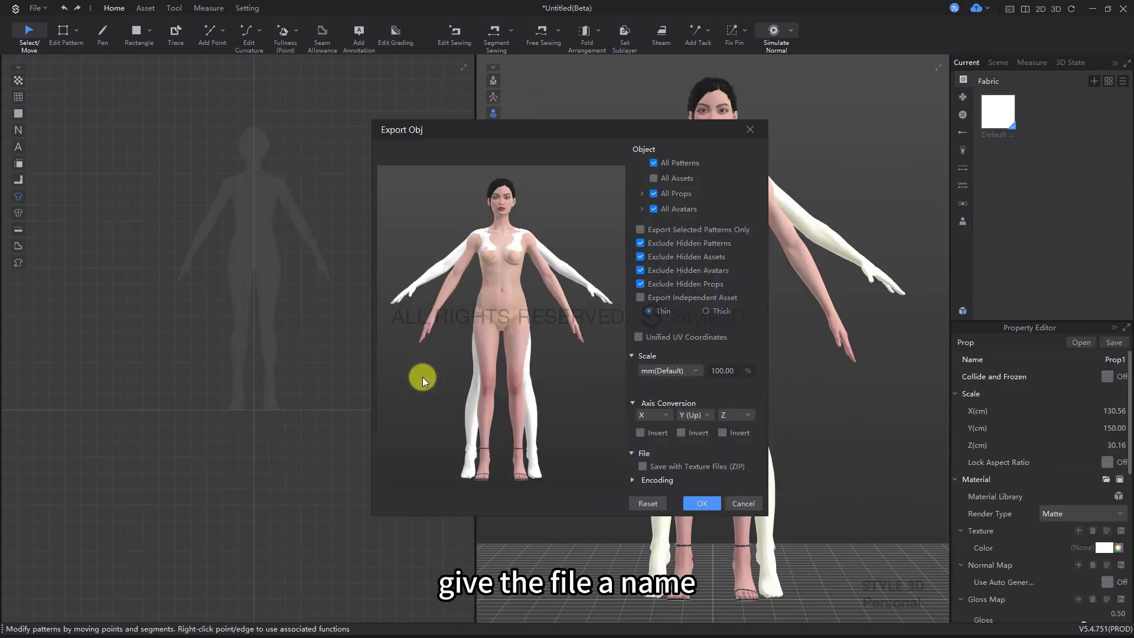
Export only All Props with the Thick option, excluding patterns and avatars, and delete the white prop from the scene.
left_click(653, 164)
left_click(653, 210)
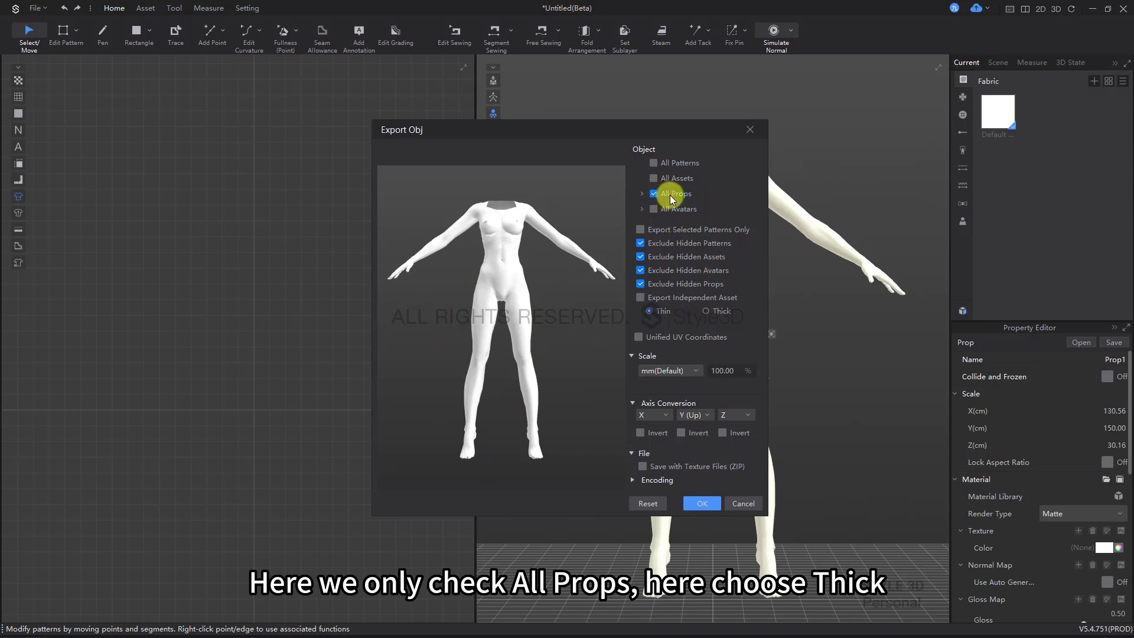
left_click(705, 310)
left_click(703, 503)
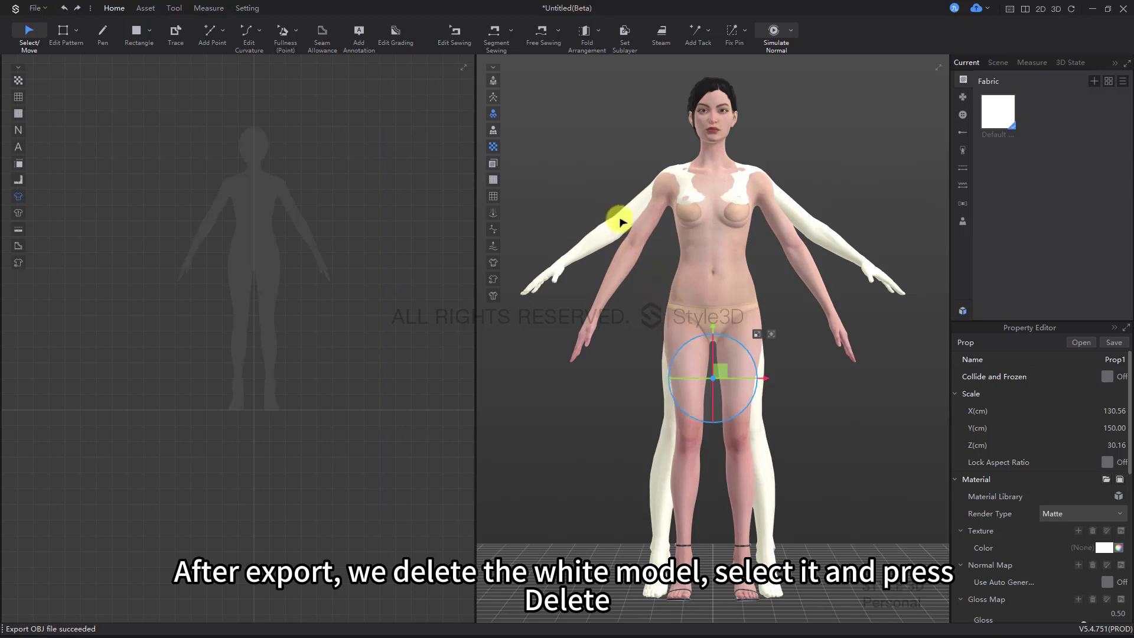
key("Delete")
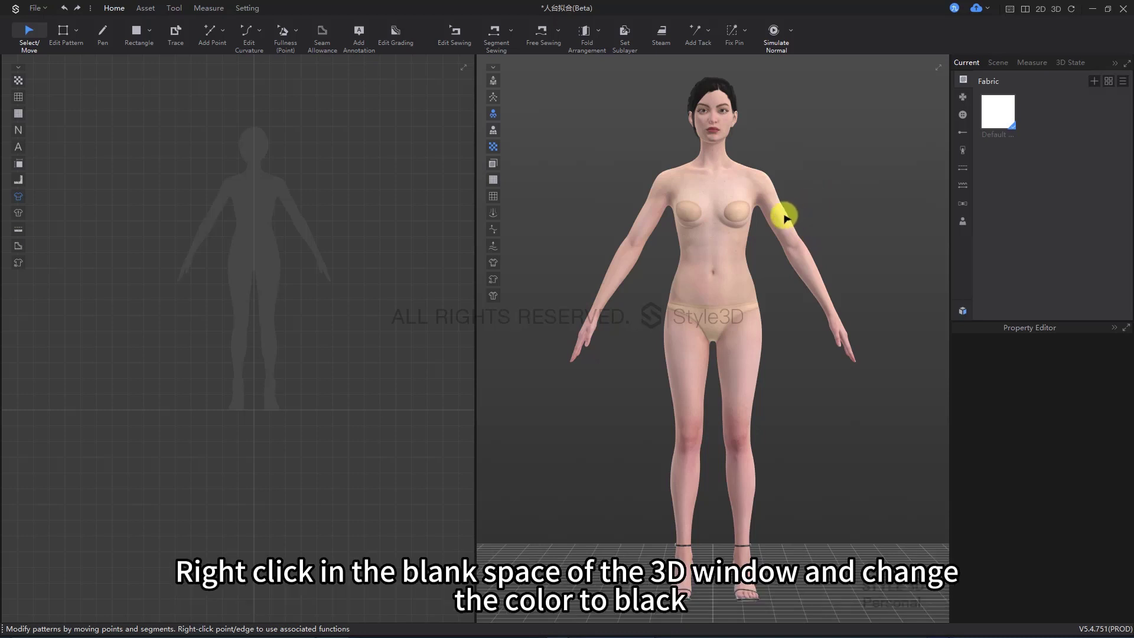
Change the 3D scene environment's background color to black (000000).
right_click(808, 182)
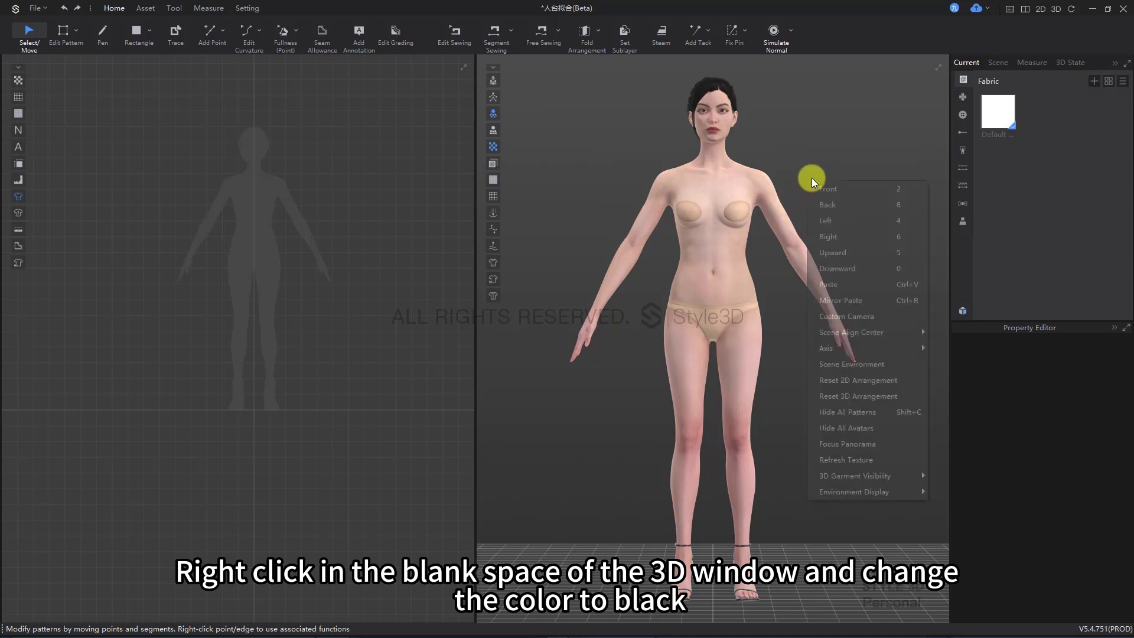
left_click(888, 363)
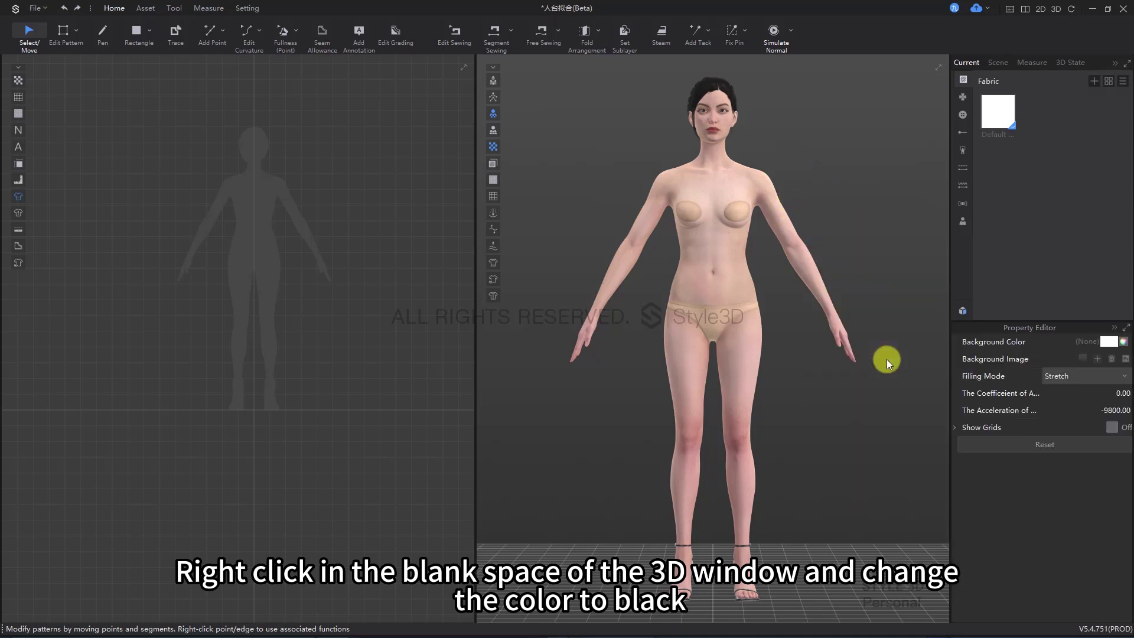
left_click(1113, 342)
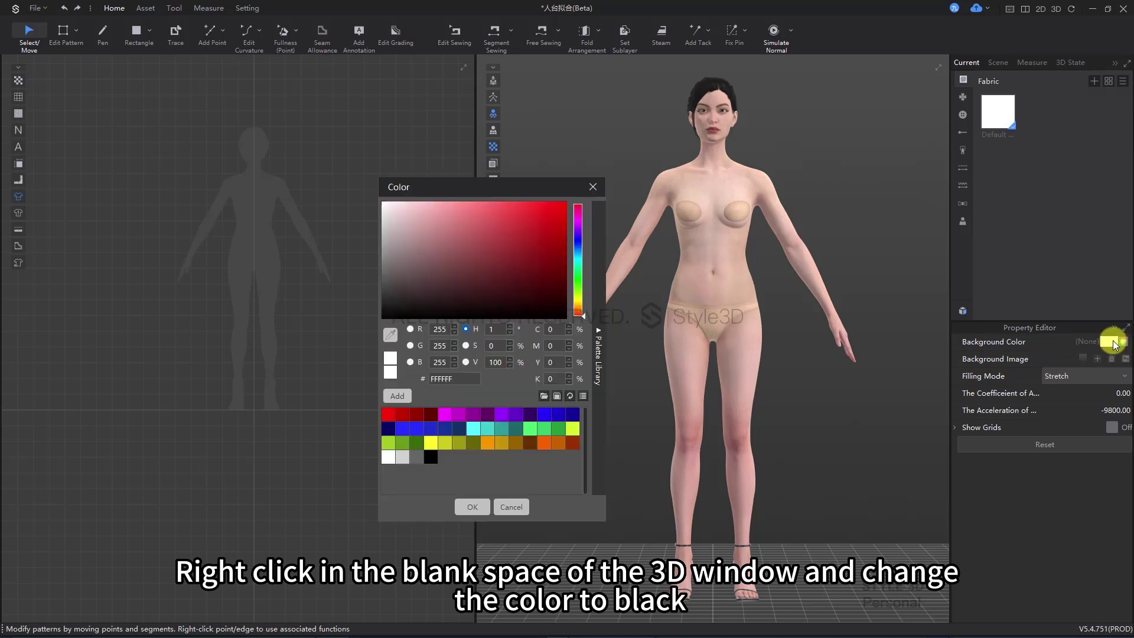
left_click(428, 456)
left_click(480, 506)
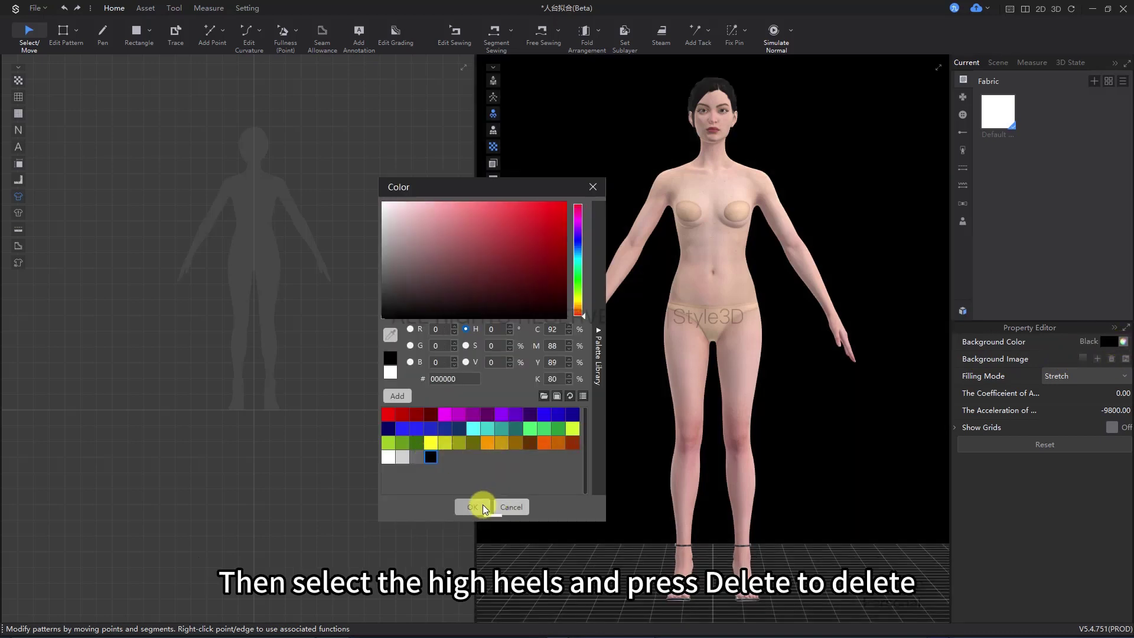
Delete the high heels from the default avatar's feet.
scroll(752, 561, "up", 5)
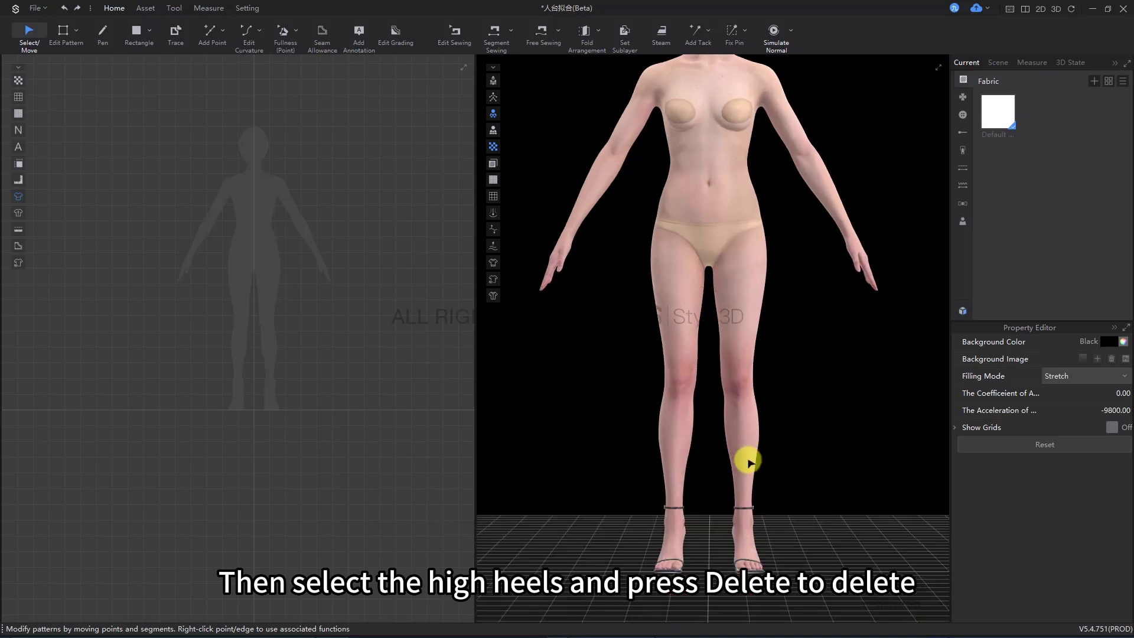
scroll(747, 440, "up", 5)
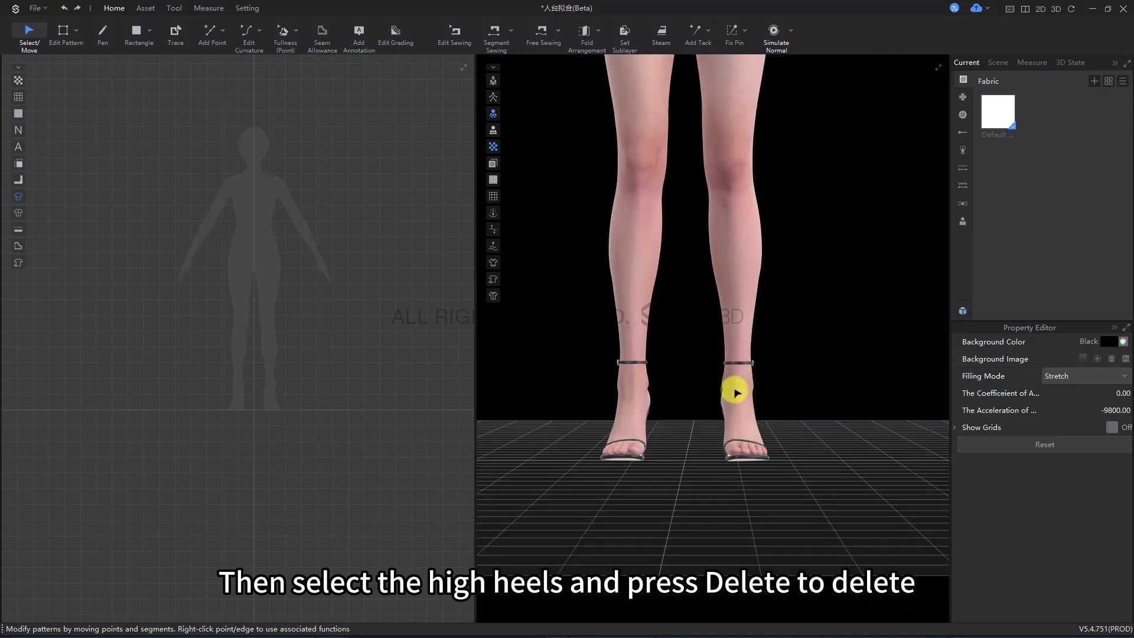
left_click(745, 364)
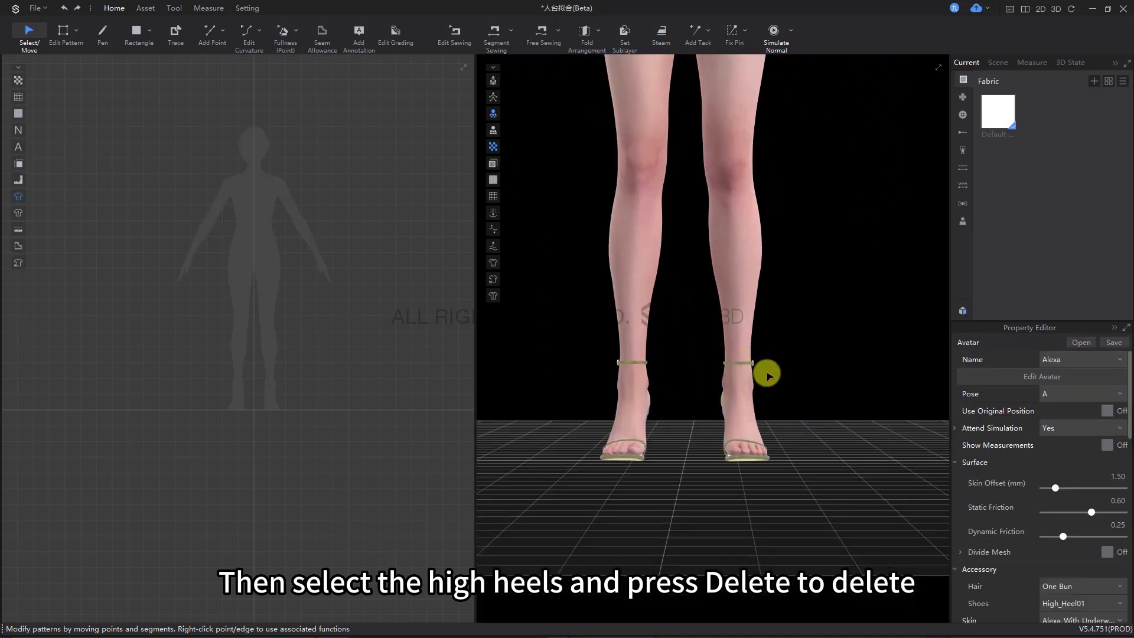
scroll(770, 360, "down", 5)
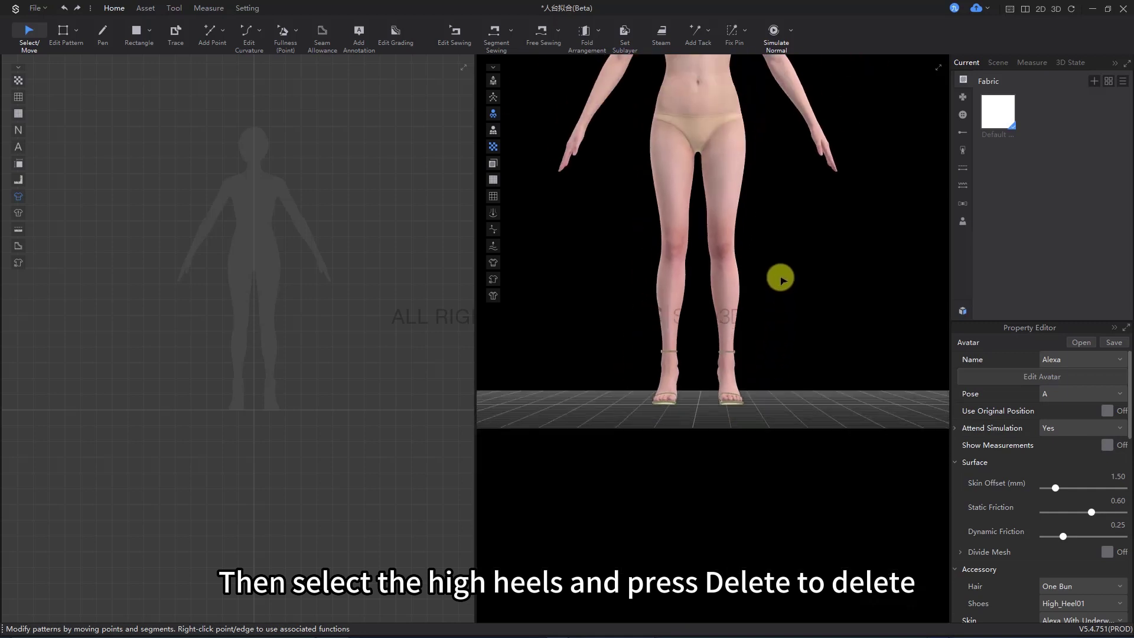
key("Delete")
scroll(779, 408, "up", 2)
scroll(779, 408, "down", 3)
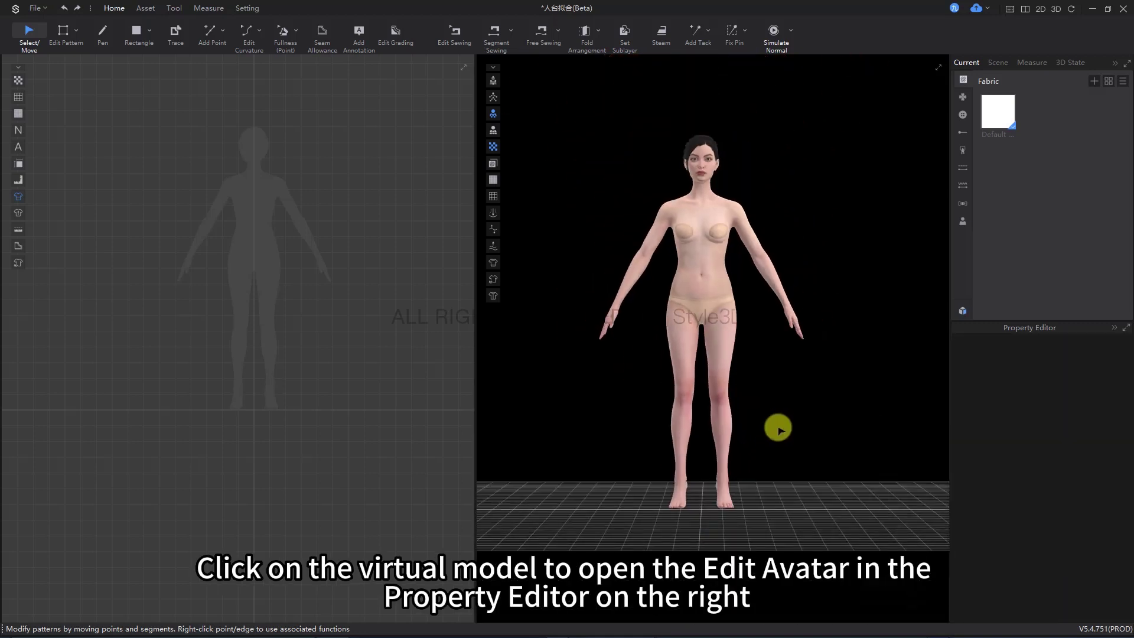
Open the default avatar for editing and load 模特.obj from the desktop as the Fit Avatar target.
scroll(791, 379, "up", 1)
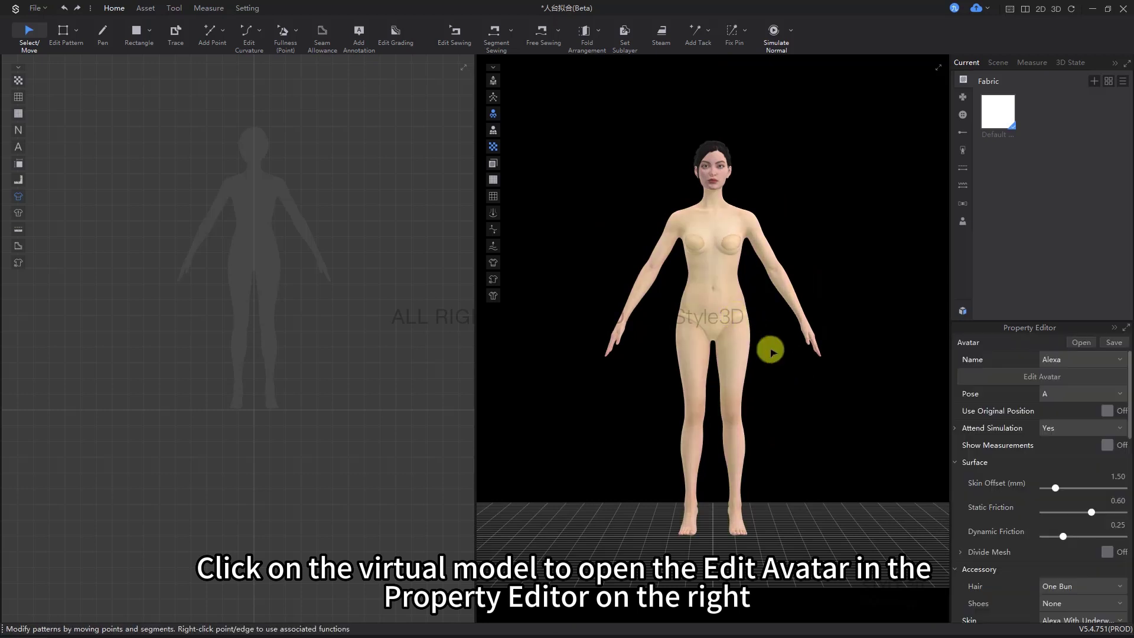
left_click(1057, 383)
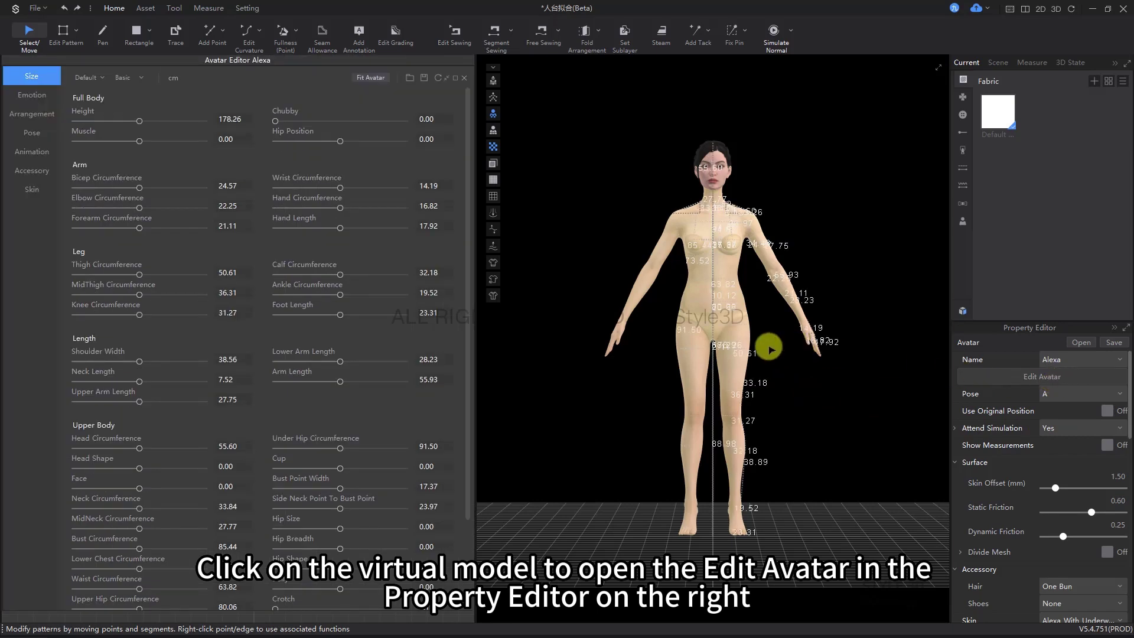
left_click(371, 78)
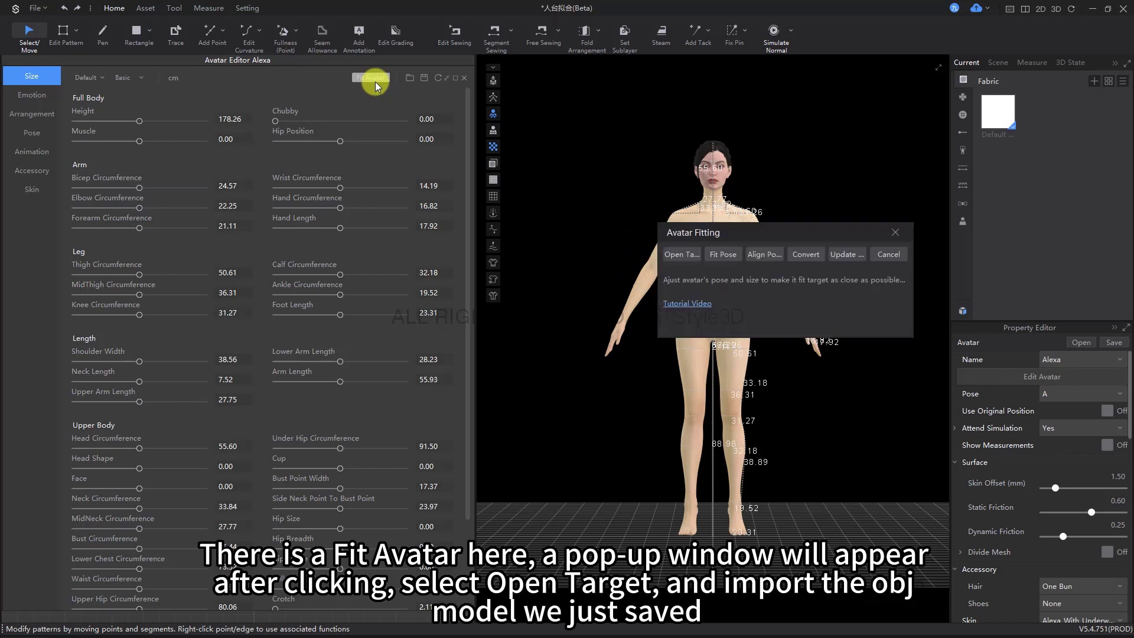
left_click(686, 255)
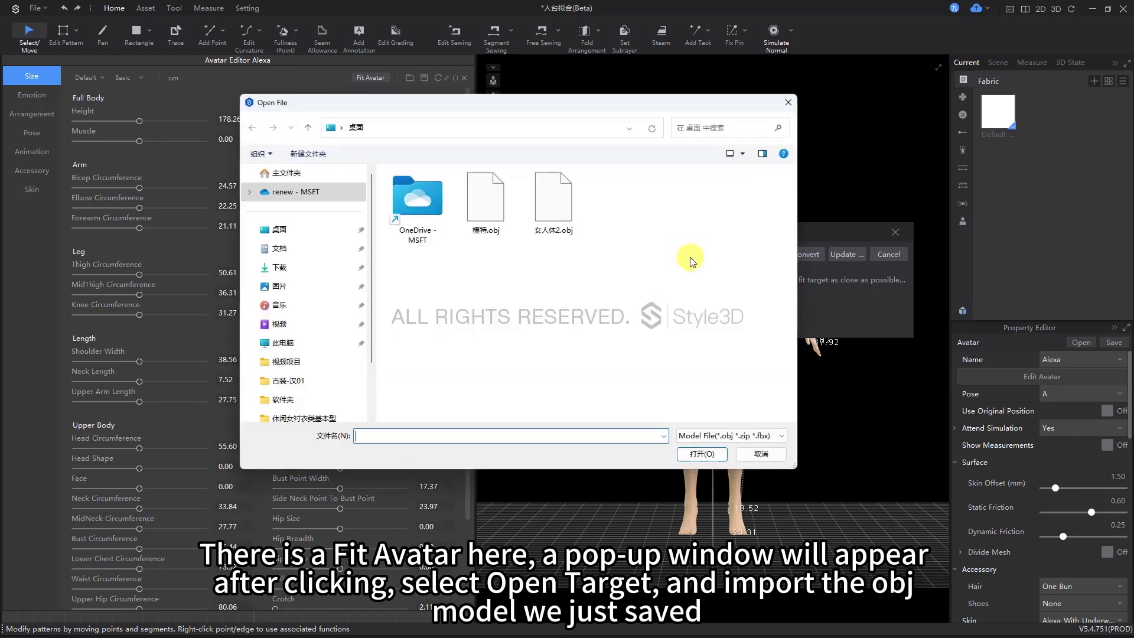
left_click(501, 222)
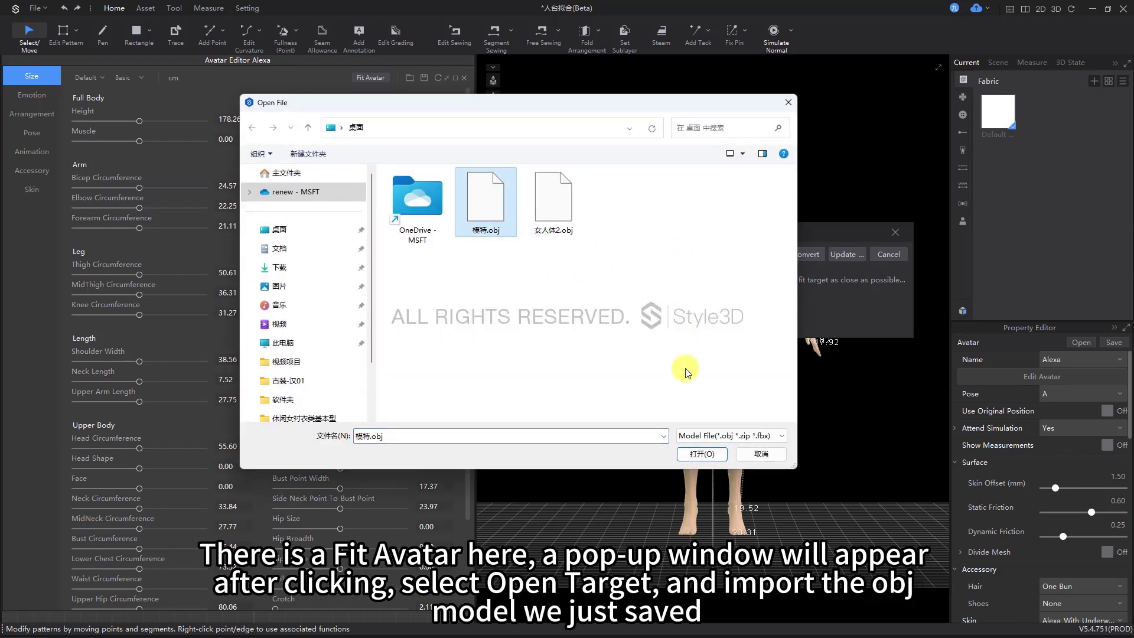
left_click(693, 453)
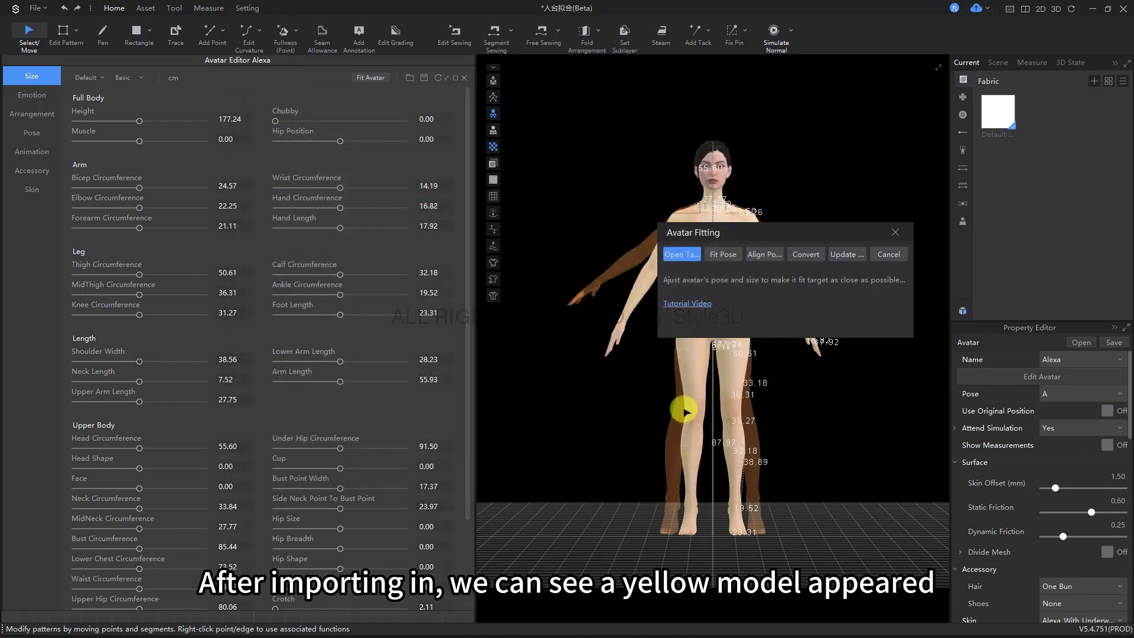
left_click_drag(758, 229, 916, 239)
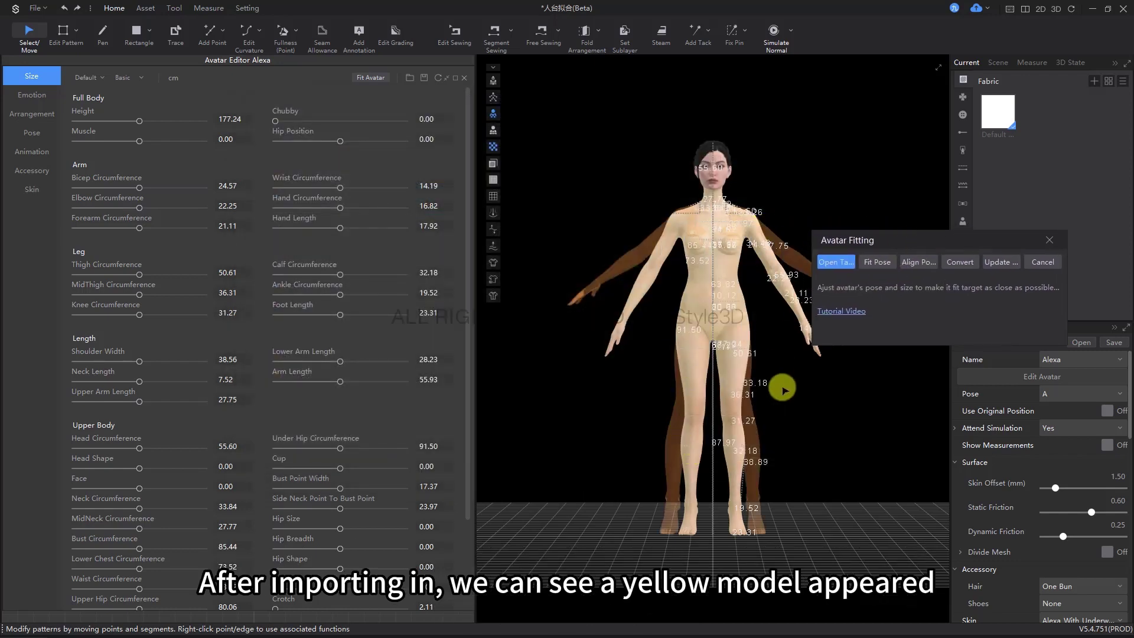
middle_click_drag(785, 388, 747, 434)
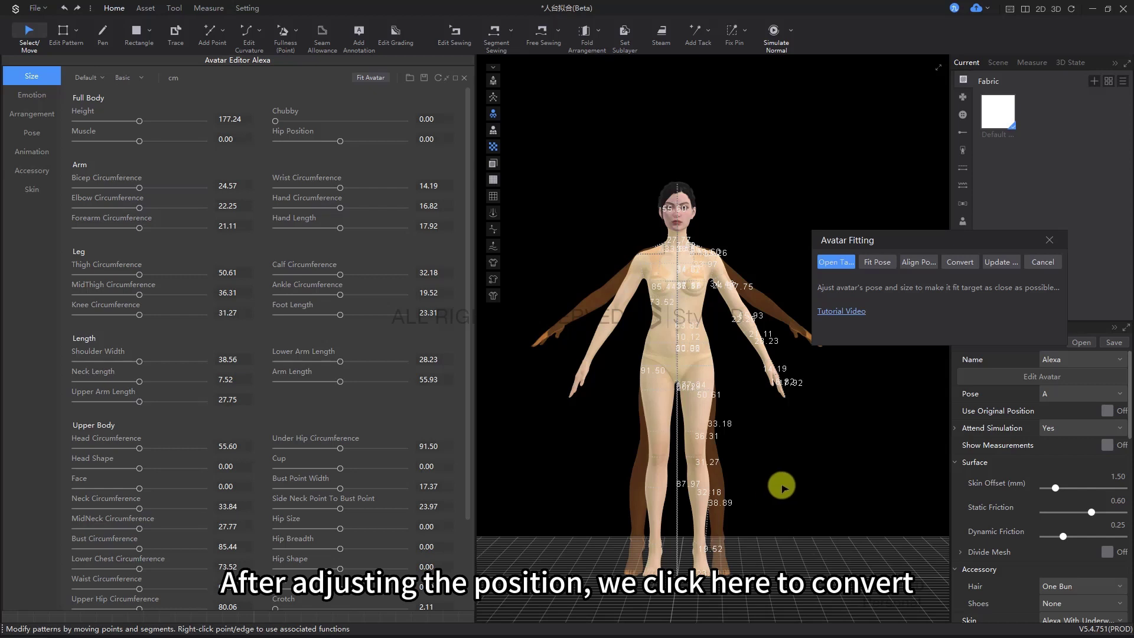
Lengthen the legs to align the crotch with the target: Thigh Height 35.26, Calf Height 40.75 and Inseam 92.72.
left_click_drag(957, 240, 905, 266)
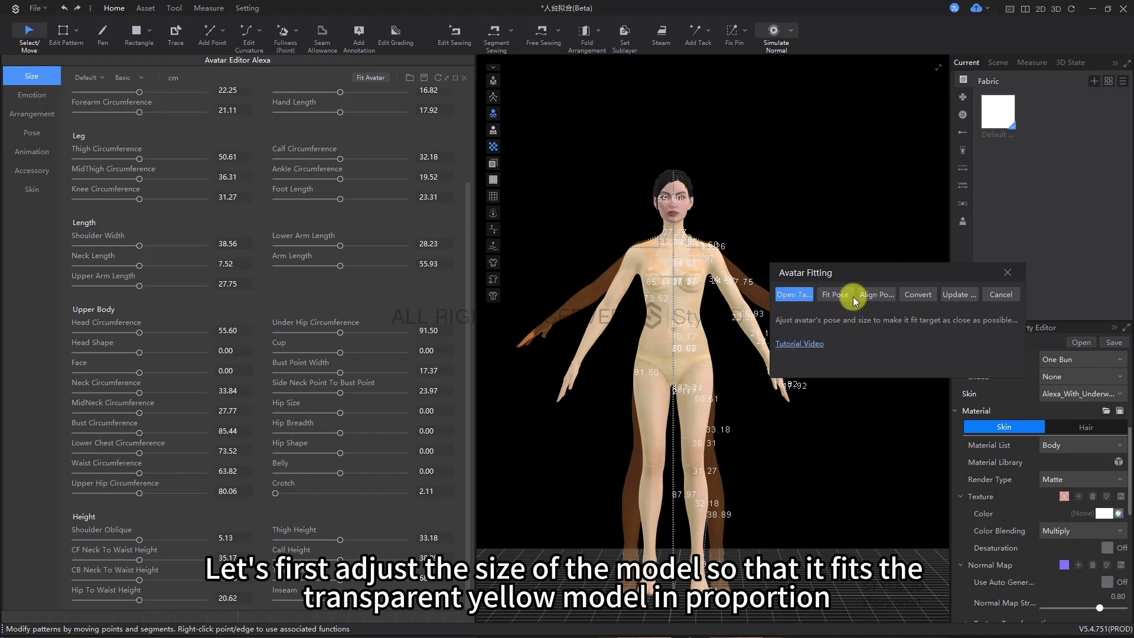
left_click_drag(903, 272, 997, 235)
scroll(667, 397, "up", 2)
scroll(667, 397, "up", 3)
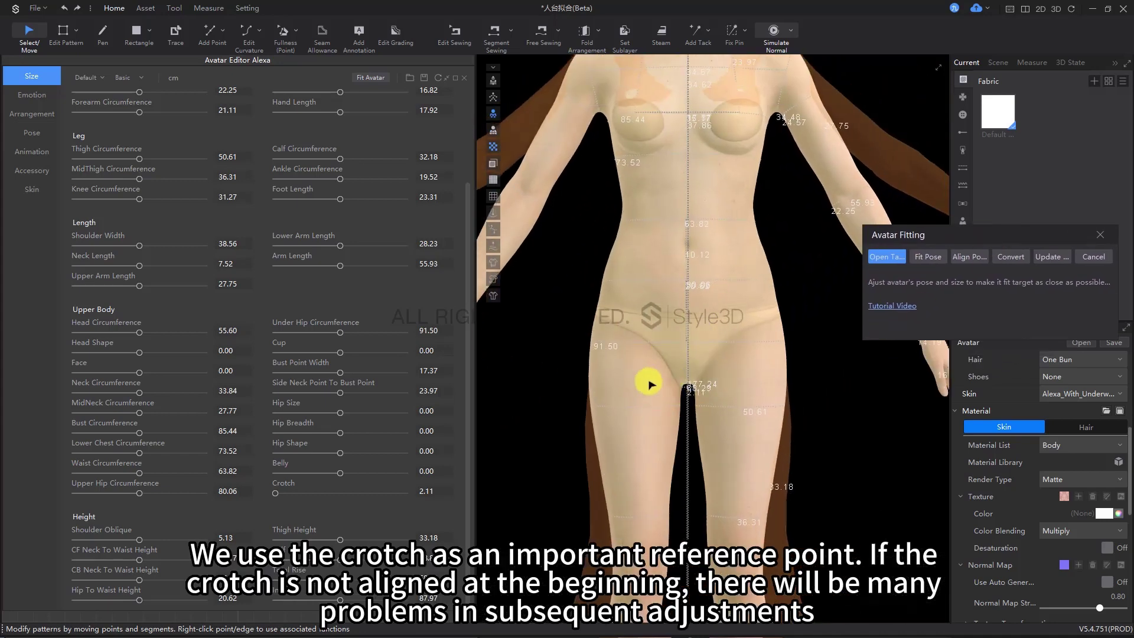
scroll(682, 378, "up", 1)
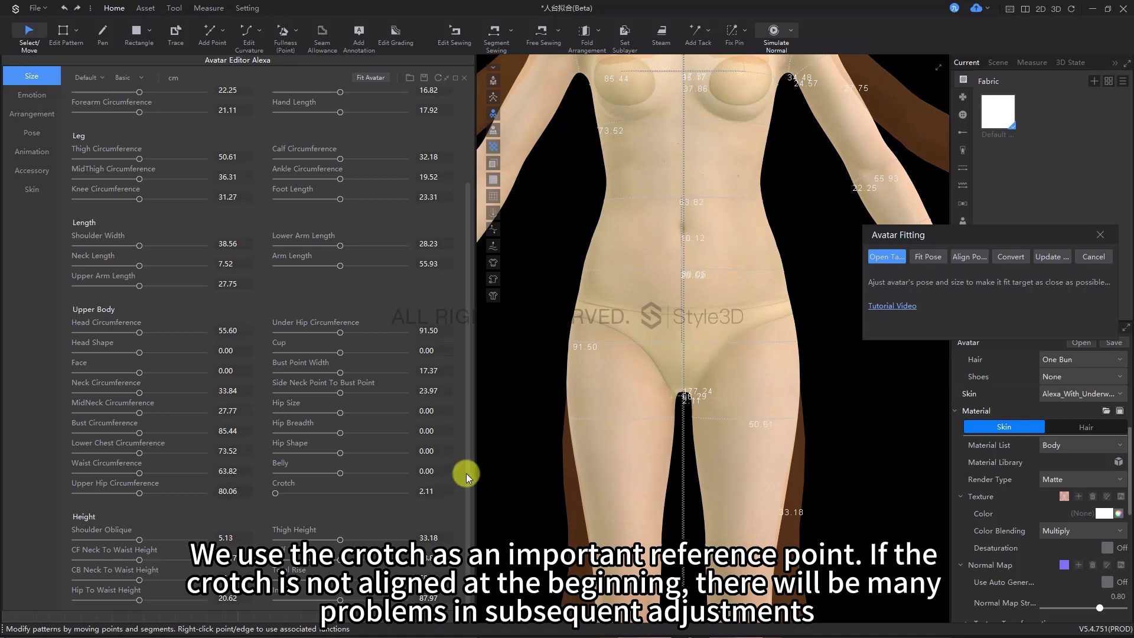
scroll(638, 437, "down", 5)
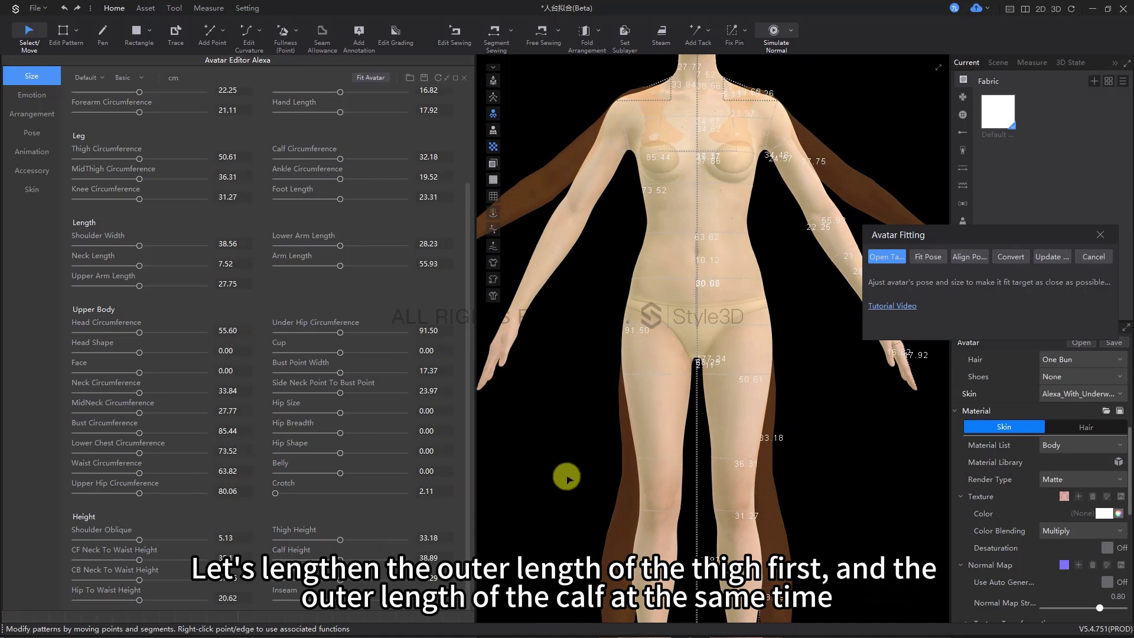
scroll(656, 437, "up", 2)
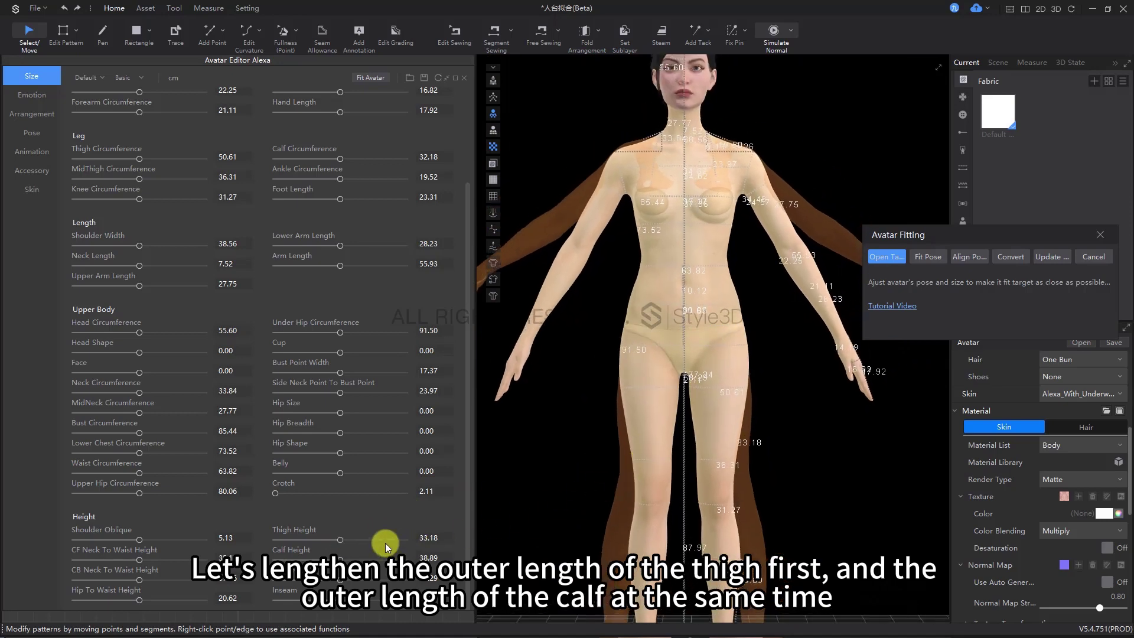
left_click_drag(338, 539, 346, 599)
scroll(677, 445, "up", 5)
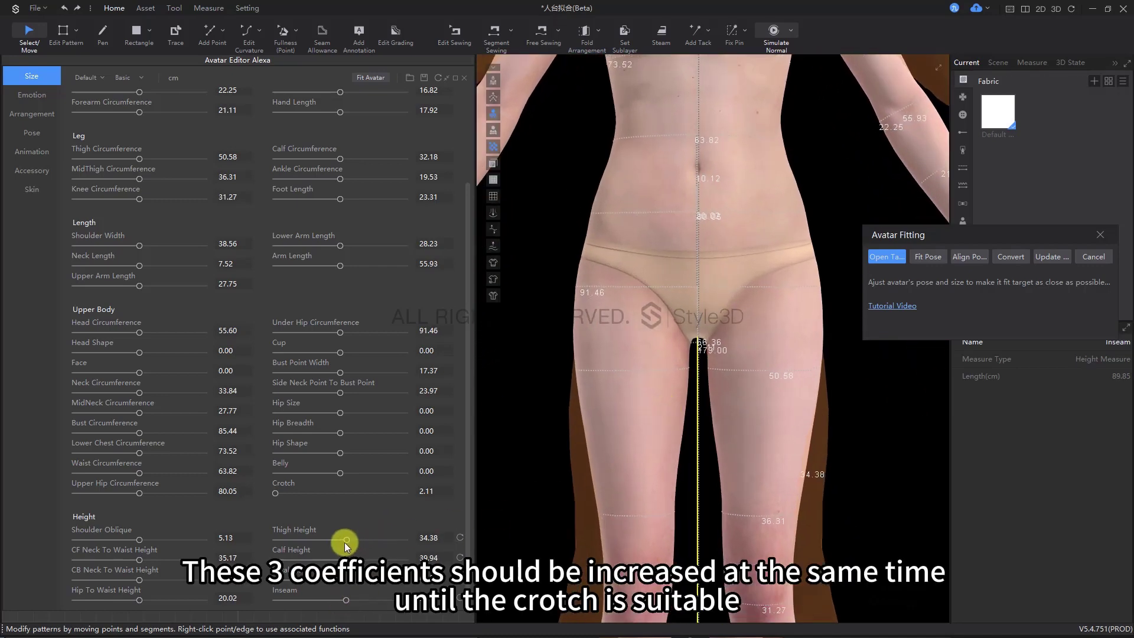
left_click_drag(345, 543, 348, 558)
left_click_drag(346, 600, 348, 599)
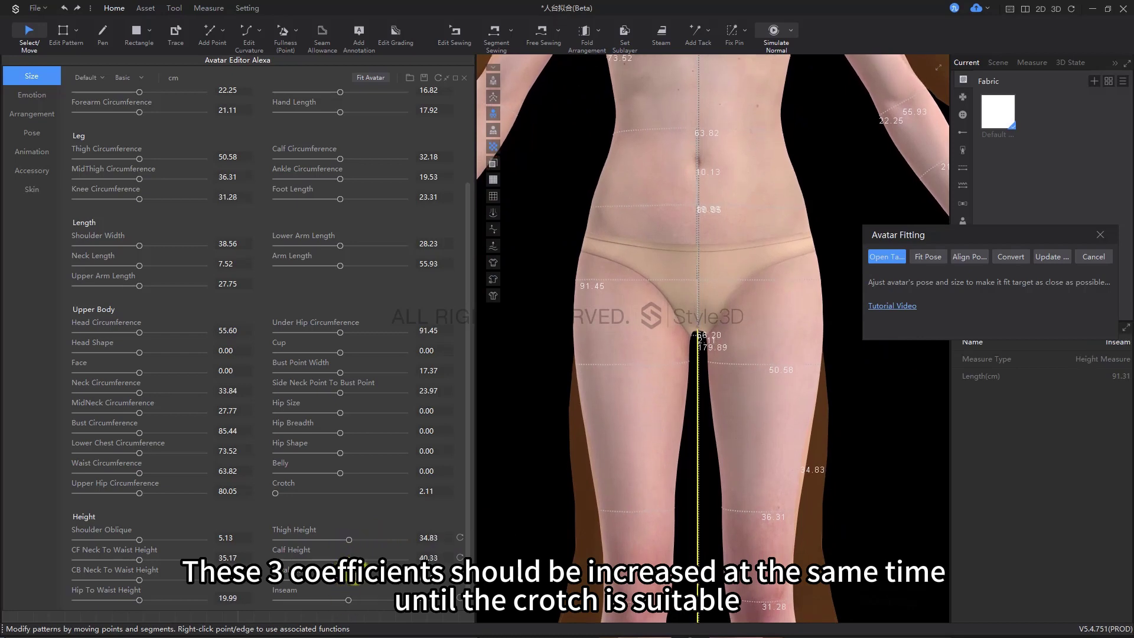
left_click_drag(351, 539, 349, 558)
left_click_drag(347, 600, 352, 600)
Reduce Hip To Waist Height to its minimum and set CF Neck To Waist Height to 34.97.
scroll(635, 439, "down", 3)
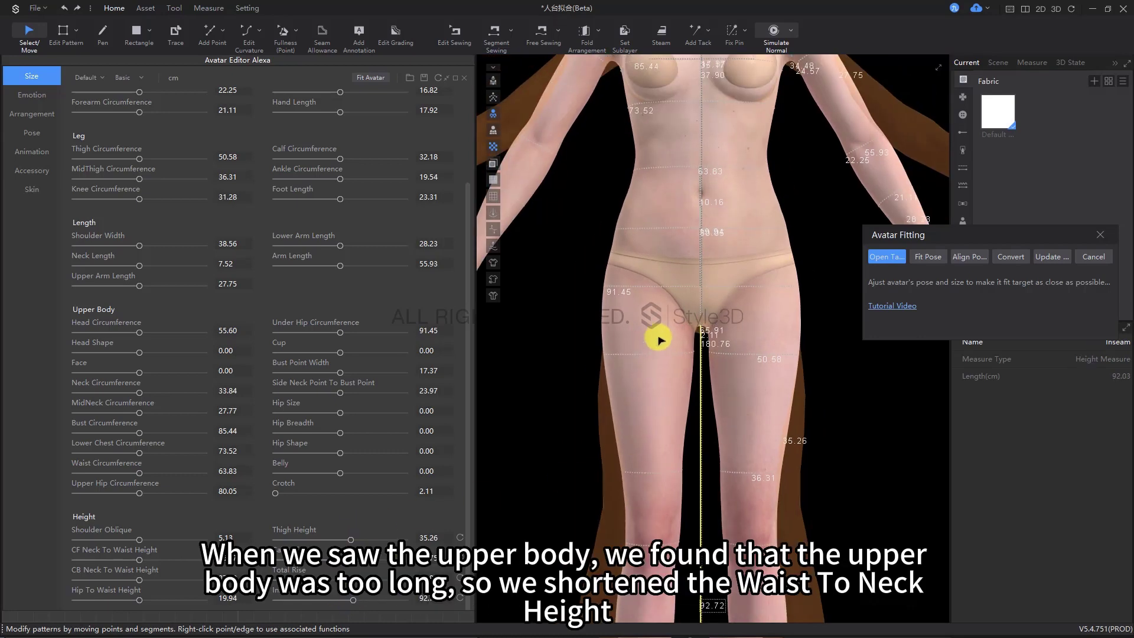
scroll(674, 289, "down", 2)
middle_click_drag(683, 256, 654, 410)
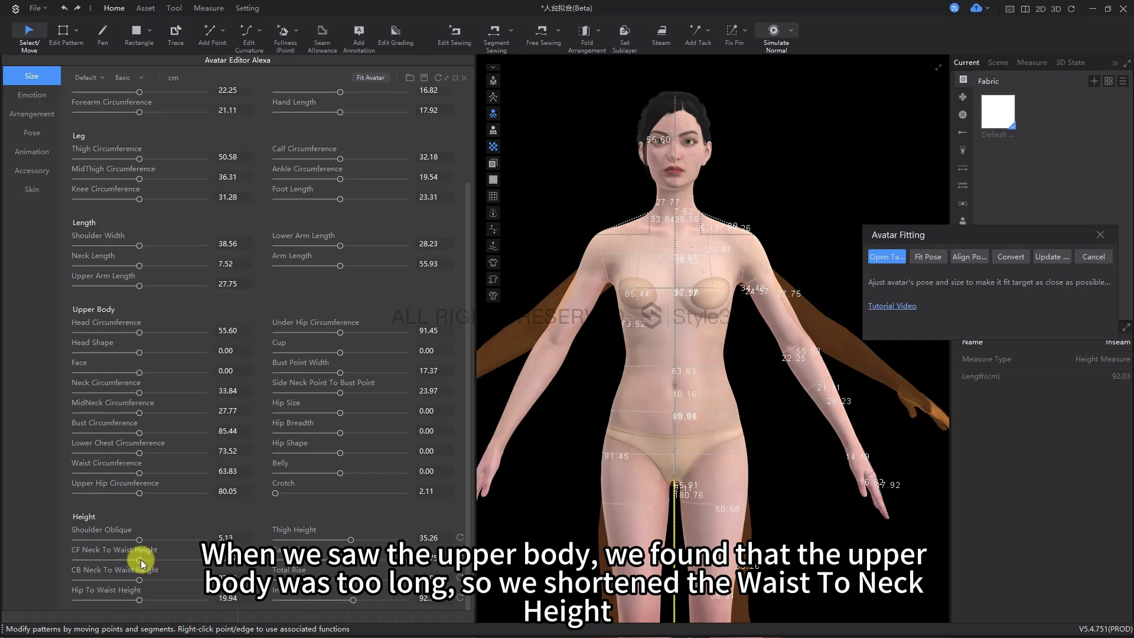
left_click_drag(141, 559, 116, 559)
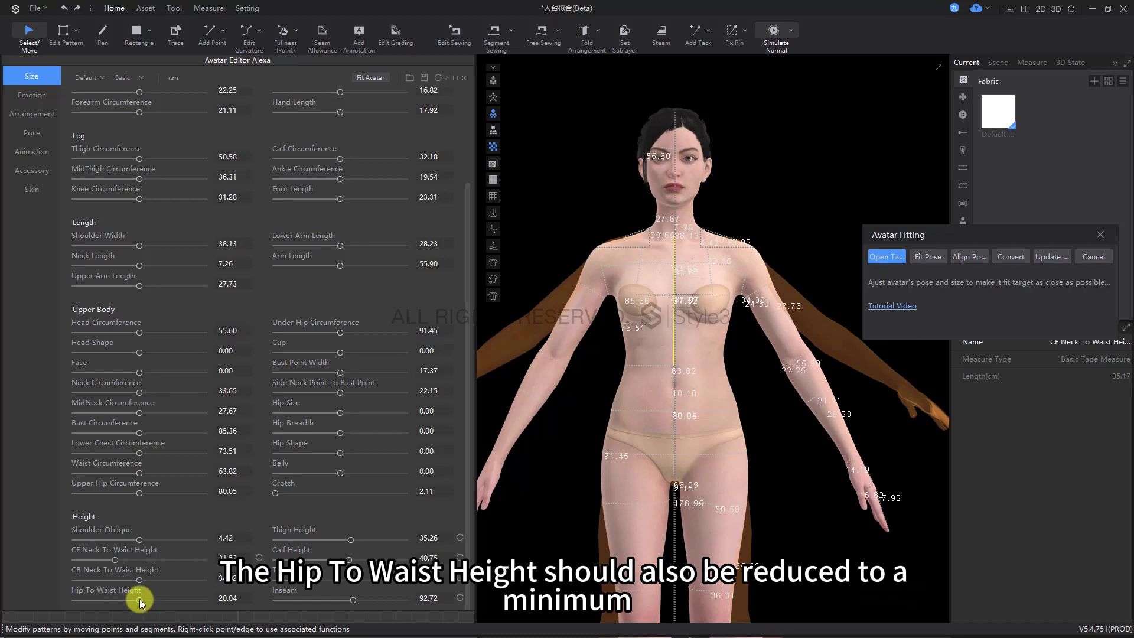
left_click_drag(139, 598, 71, 590)
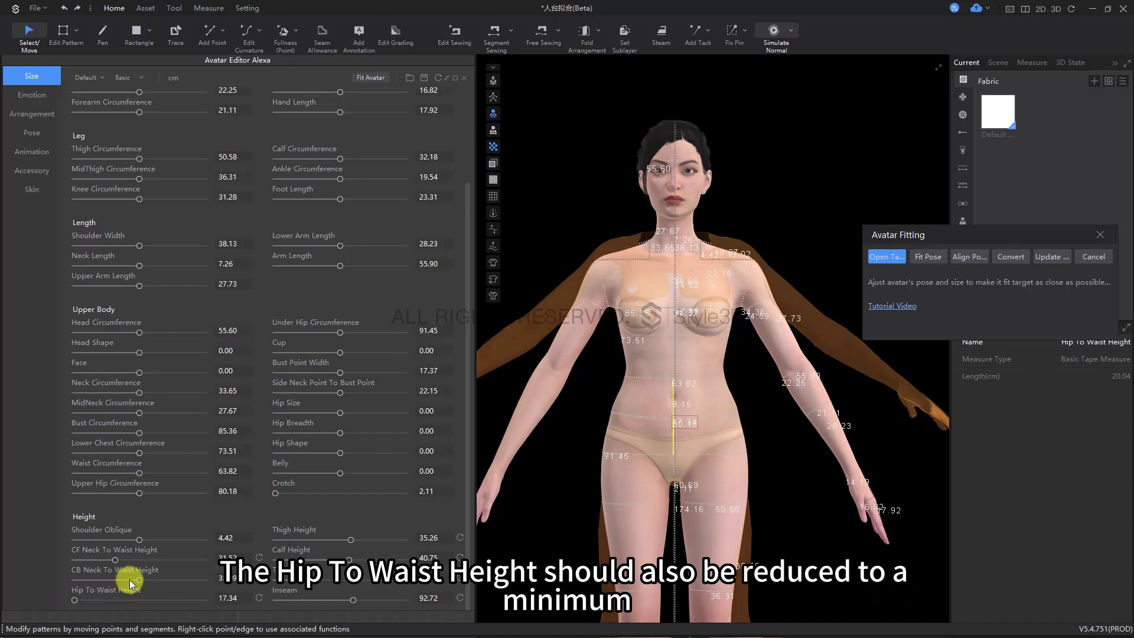
left_click(115, 559)
left_click_drag(120, 559, 137, 559)
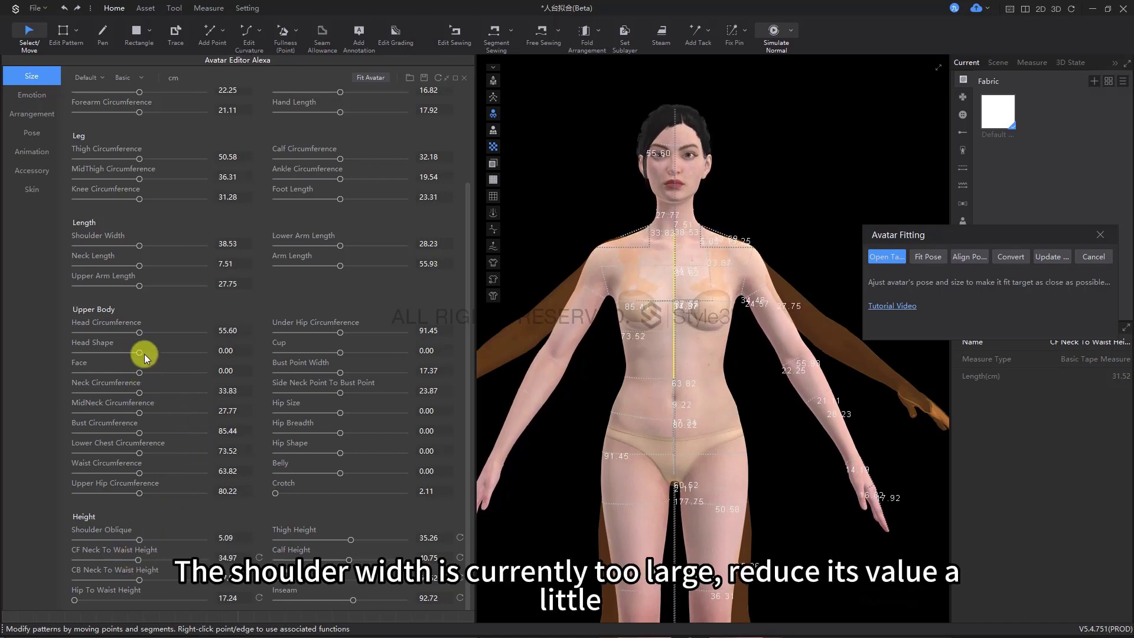
Reduce Shoulder Width to 37.25, Bust Circumference to 73.64, Lower Chest Circumference to 63.68 and Waist Circumference to 54.83.
left_click_drag(140, 246, 122, 243)
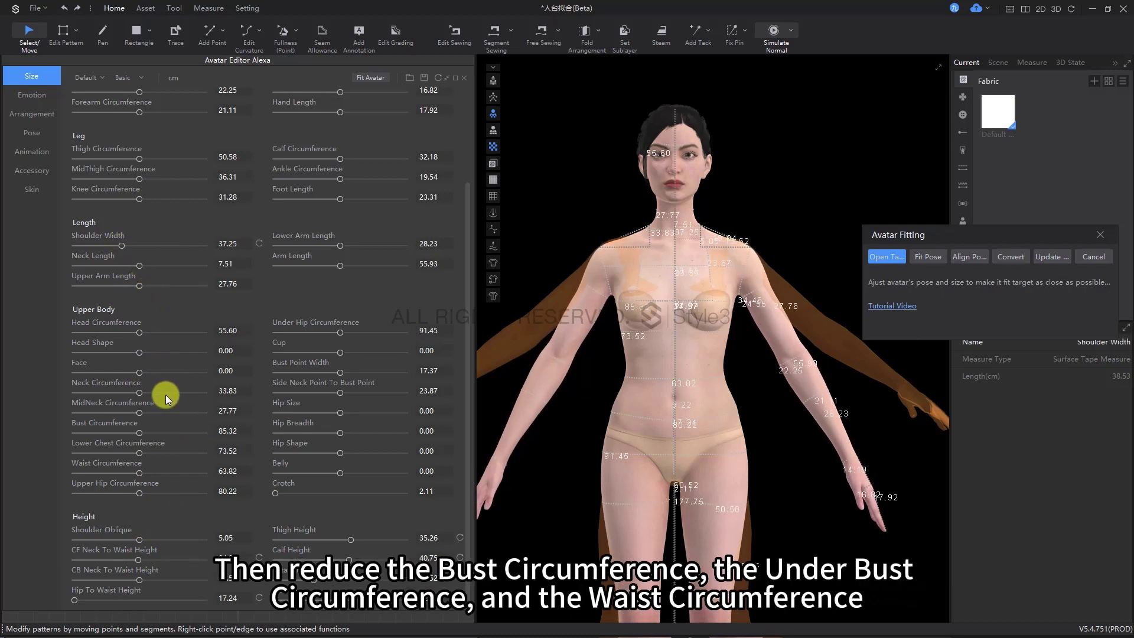
left_click_drag(136, 434, 119, 473)
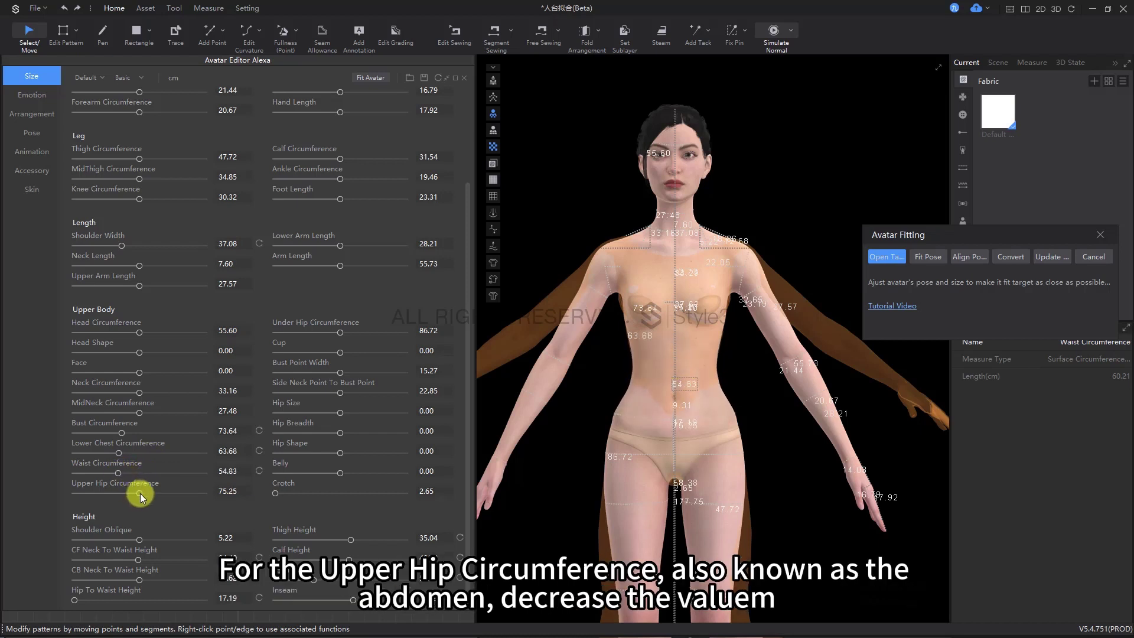
Set Under Hip Circumference to 79.62 and Upper Hip Circumference to 66.60.
left_click_drag(140, 493, 107, 496)
left_click_drag(339, 332, 325, 338)
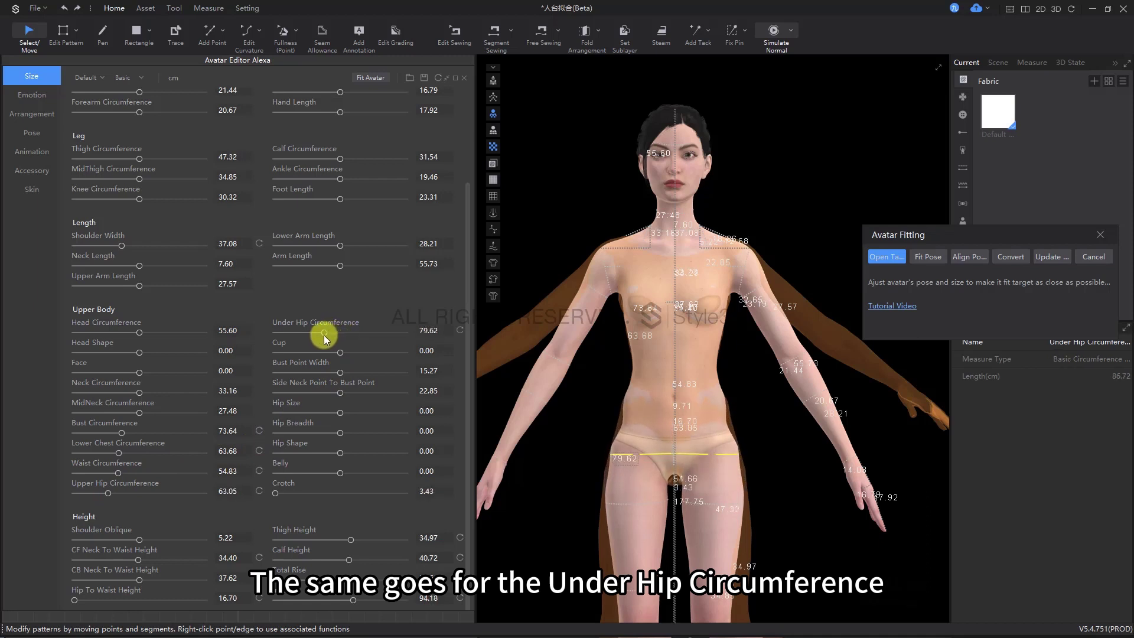
left_click(108, 495)
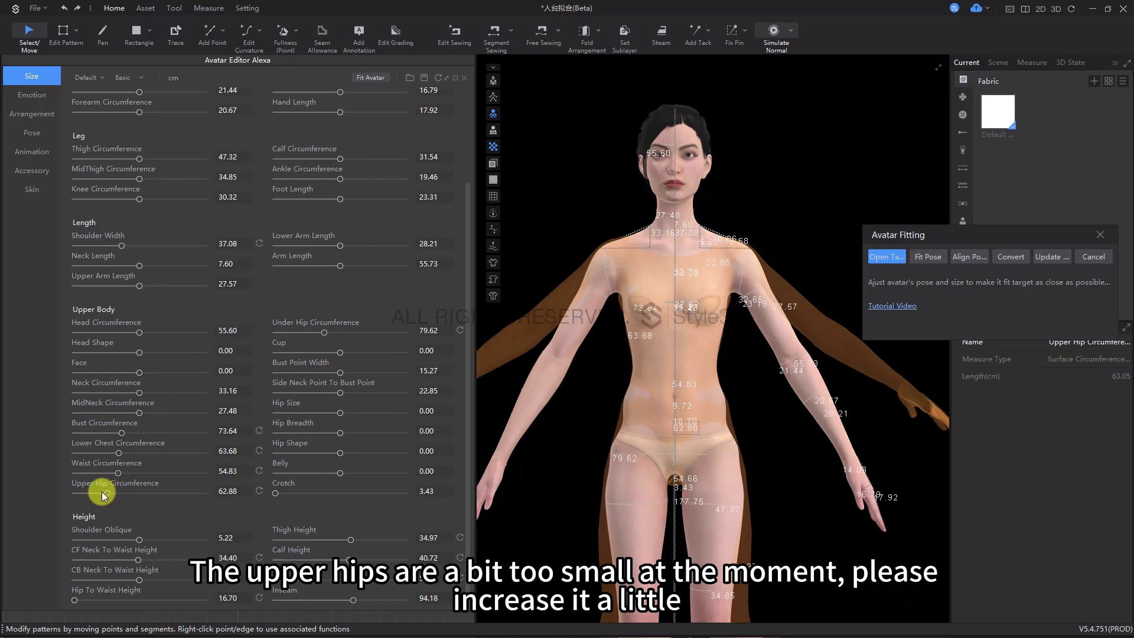
left_click_drag(101, 491, 120, 490)
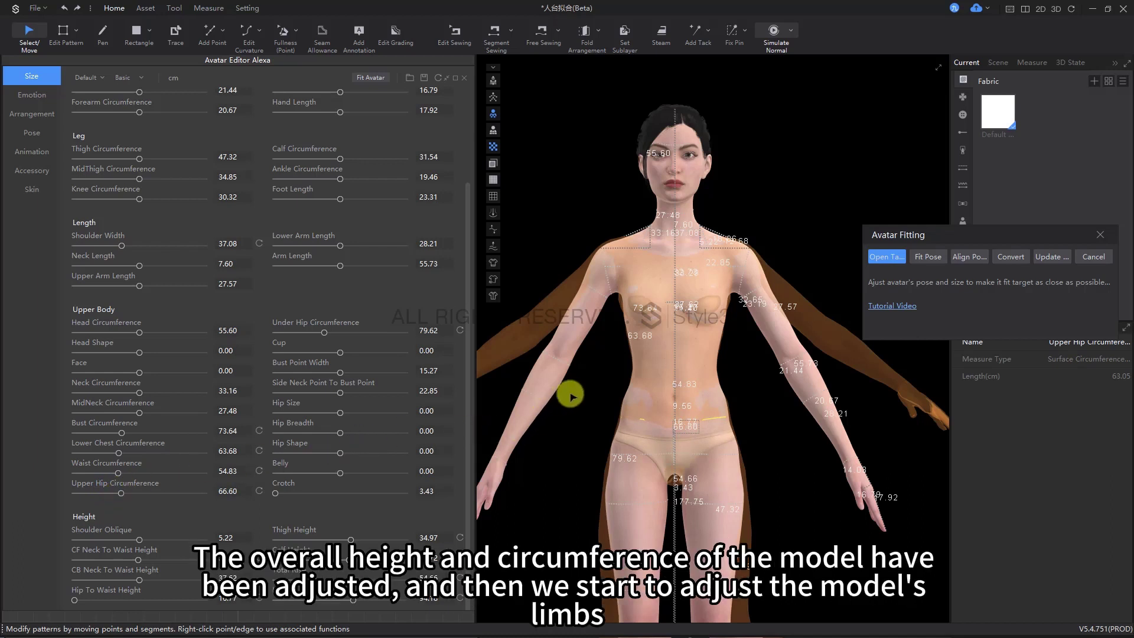
Move the Avatar Fitting window clear of the avatar and show the avatar's skeleton for pose adjustment.
scroll(660, 380, "down", 3)
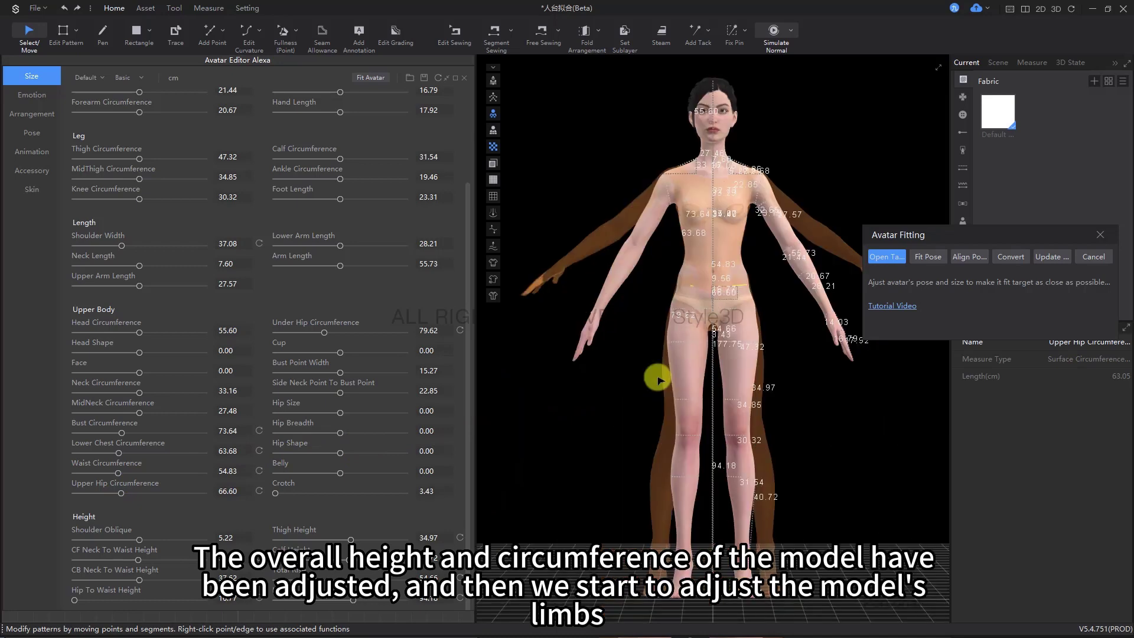
left_click_drag(974, 231, 997, 217)
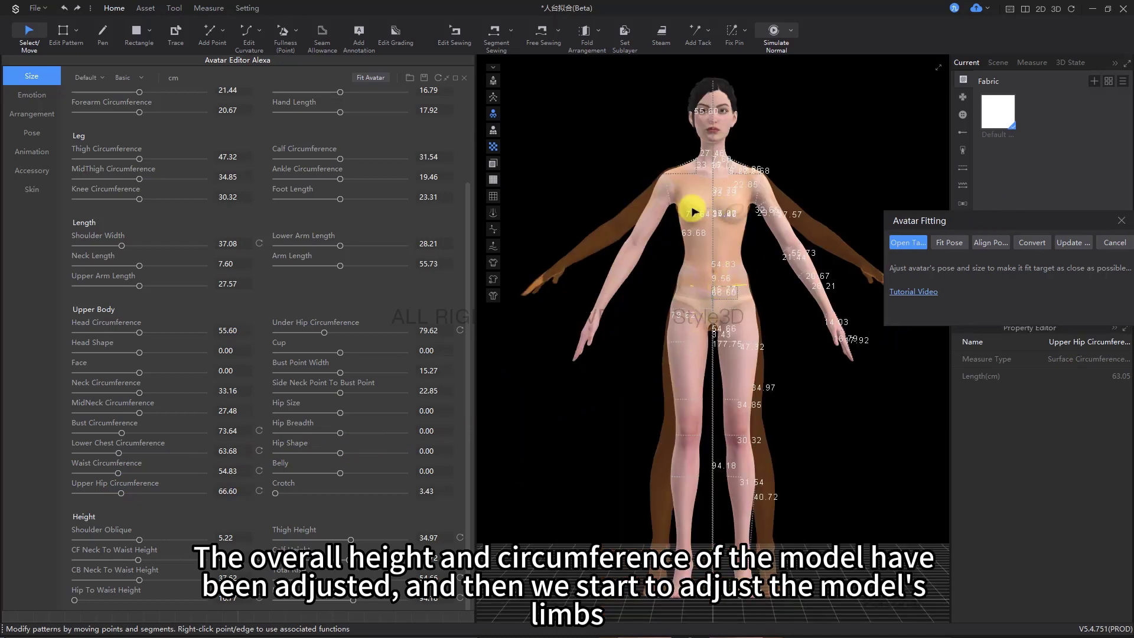
scroll(679, 260, "up", 4)
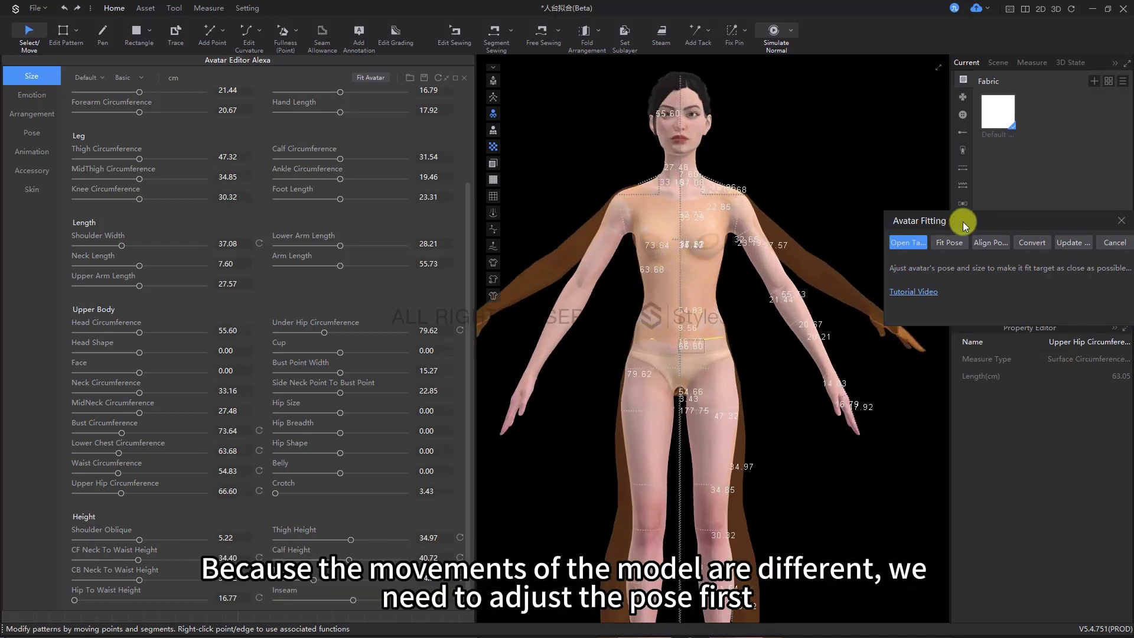
left_click_drag(964, 225, 967, 245)
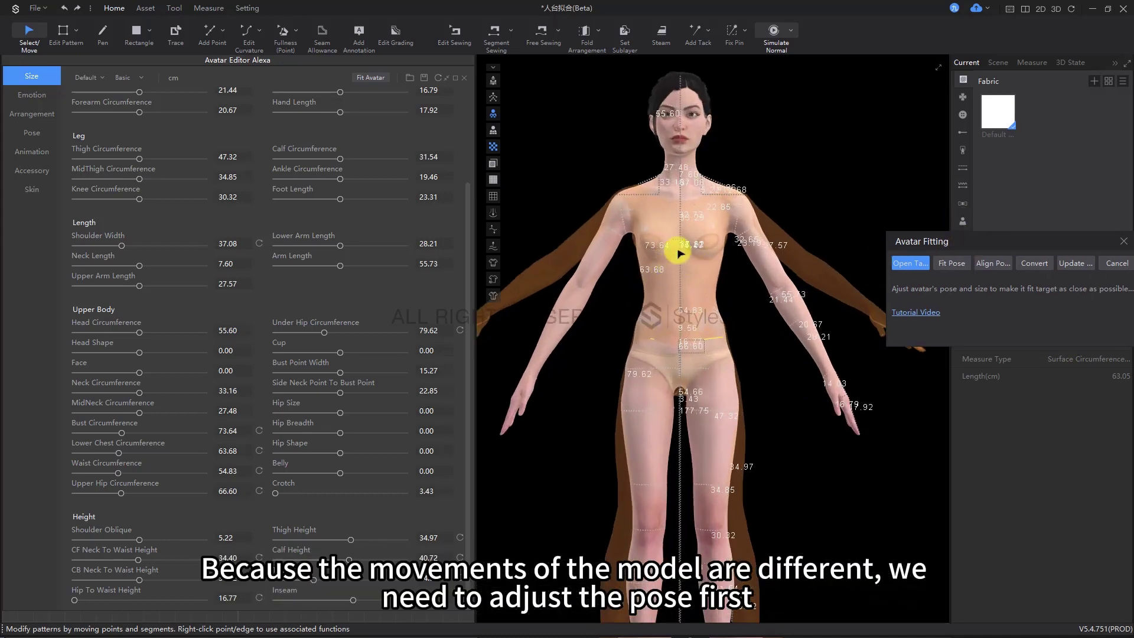
left_click(494, 97)
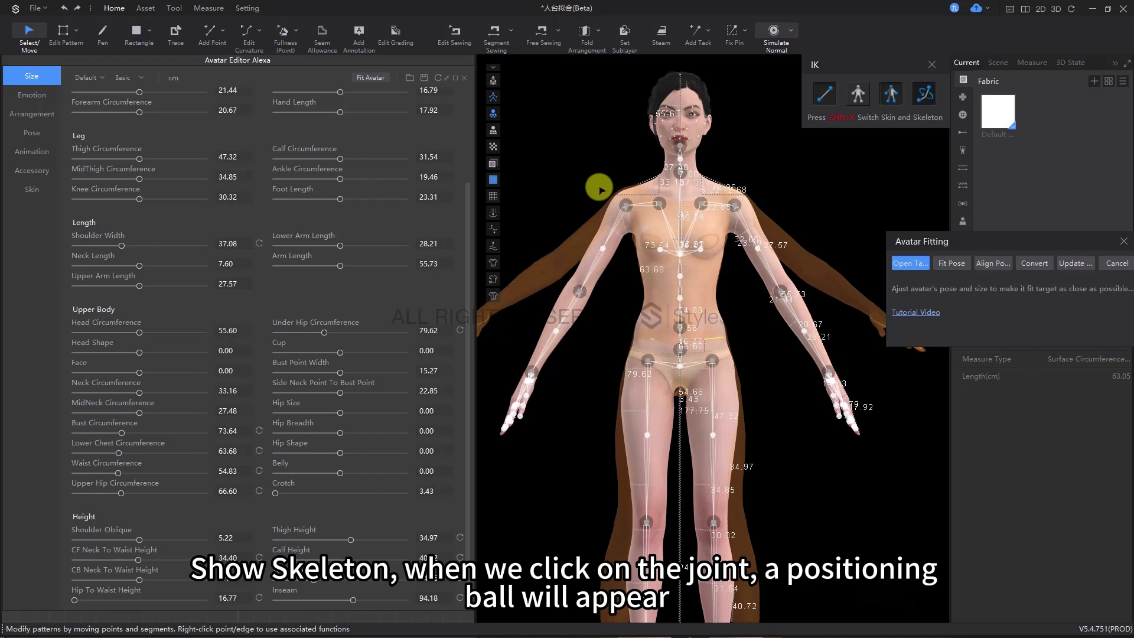
Link both sides on the avatar's right shoulder joint and rotate it to raise both arms, giving Rotation Y about -15.59.
left_click(625, 206)
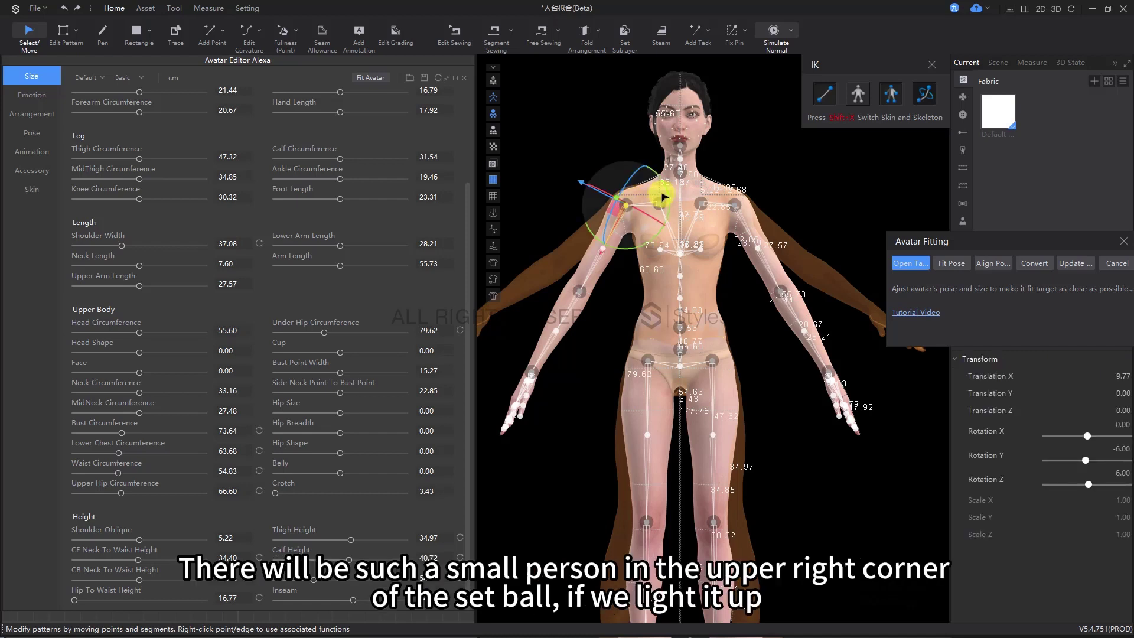
scroll(653, 261, "up", 5)
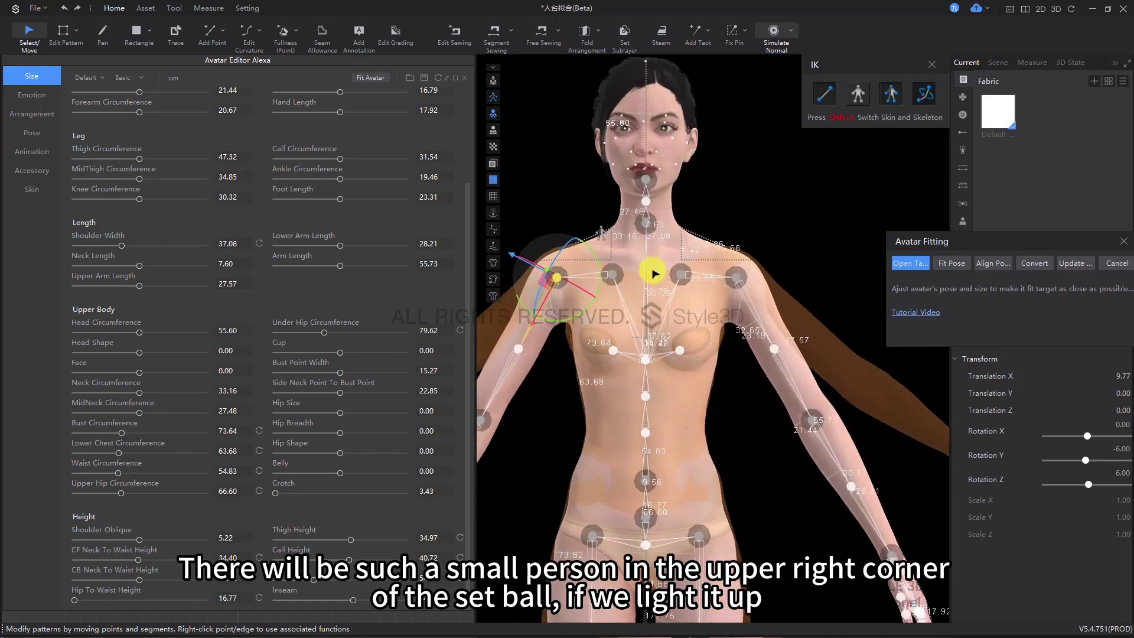
scroll(665, 270, "up", 5)
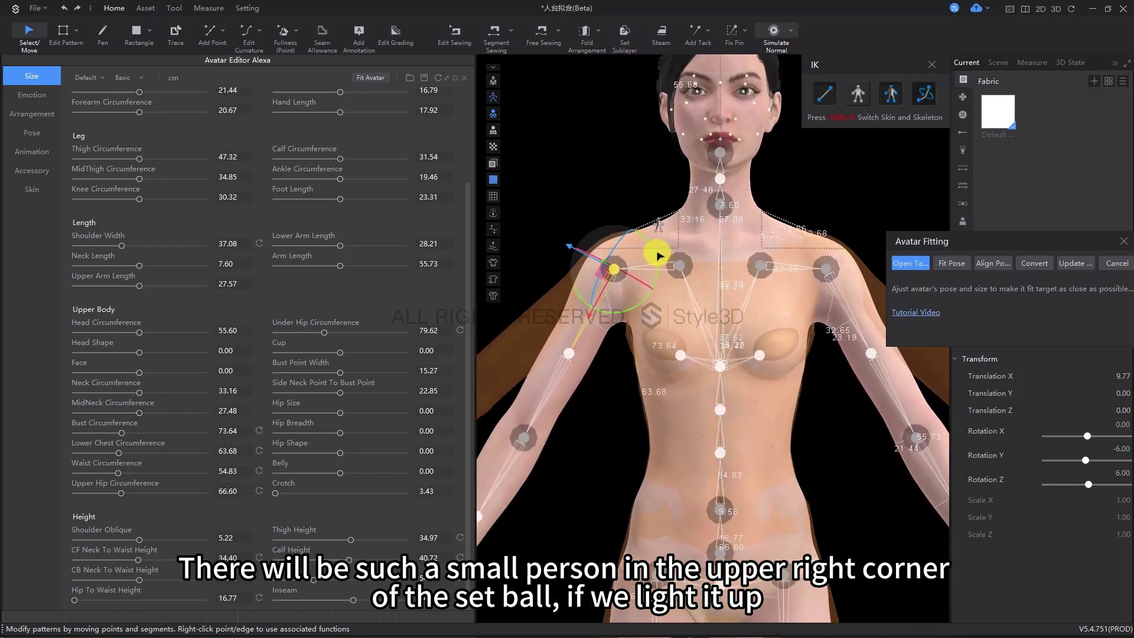
middle_click_drag(647, 223, 670, 245)
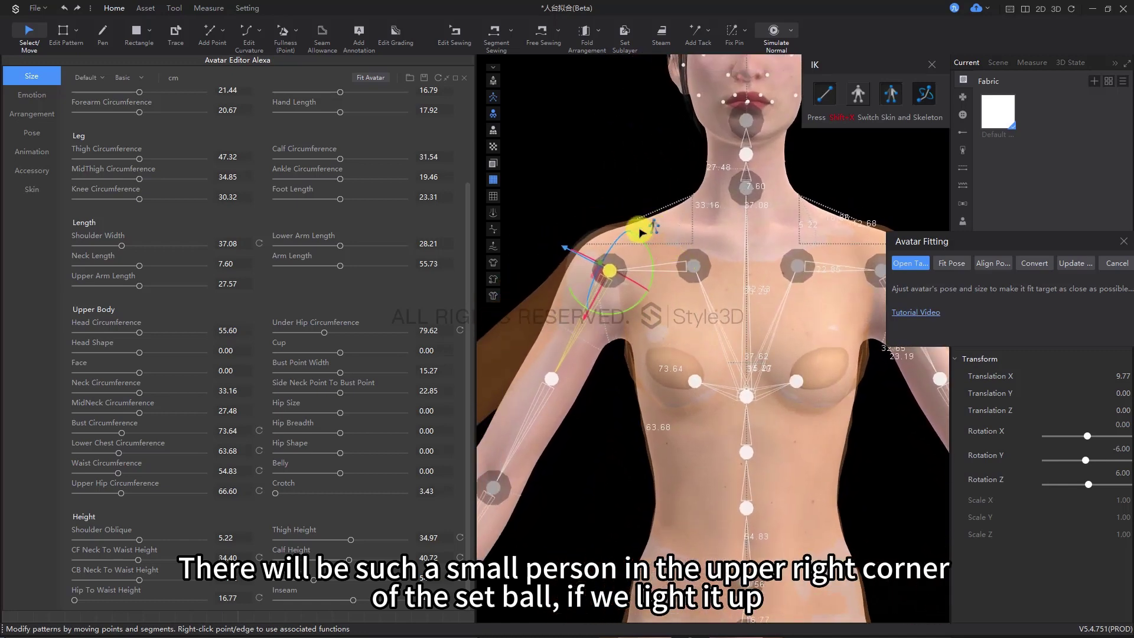
scroll(649, 228, "up", 1)
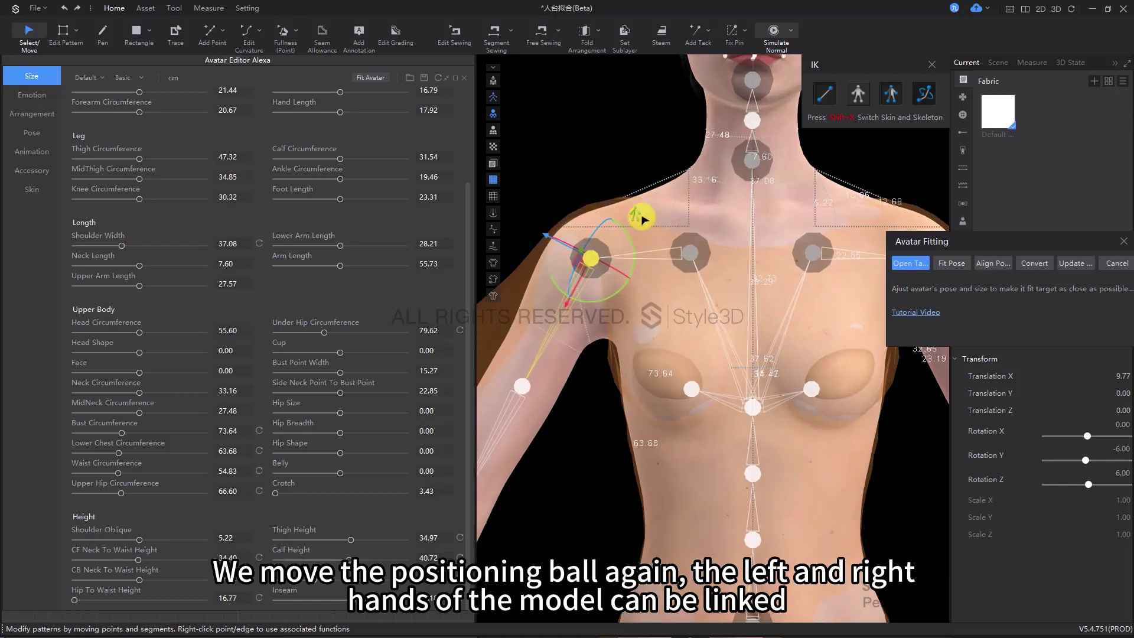
scroll(637, 215, "down", 4)
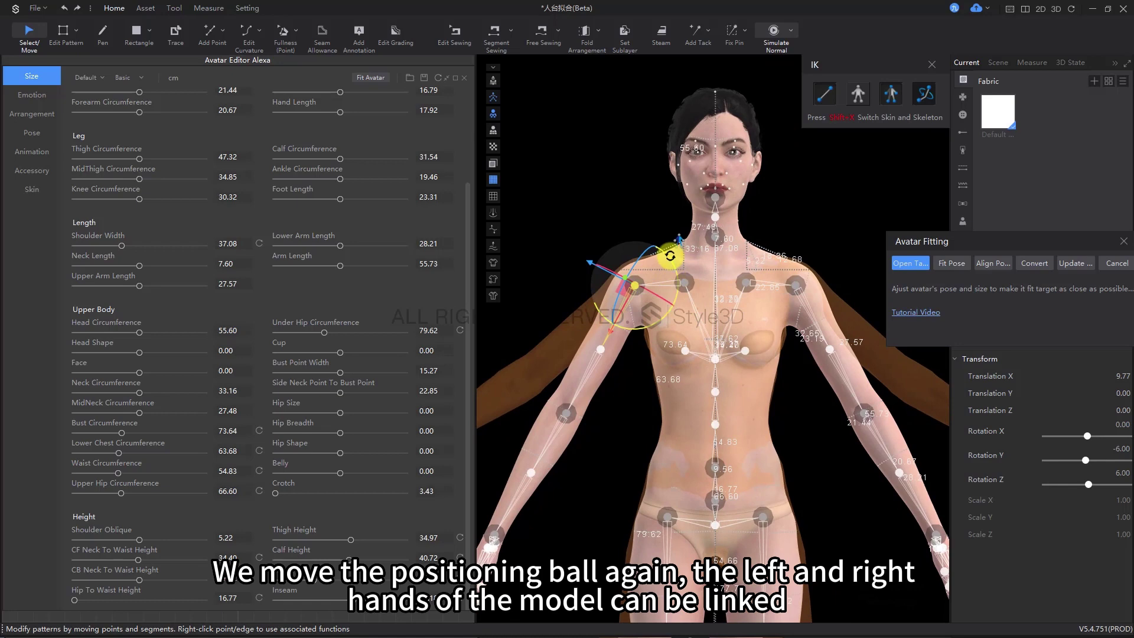
left_click_drag(670, 256, 685, 272)
scroll(681, 260, "down", 2)
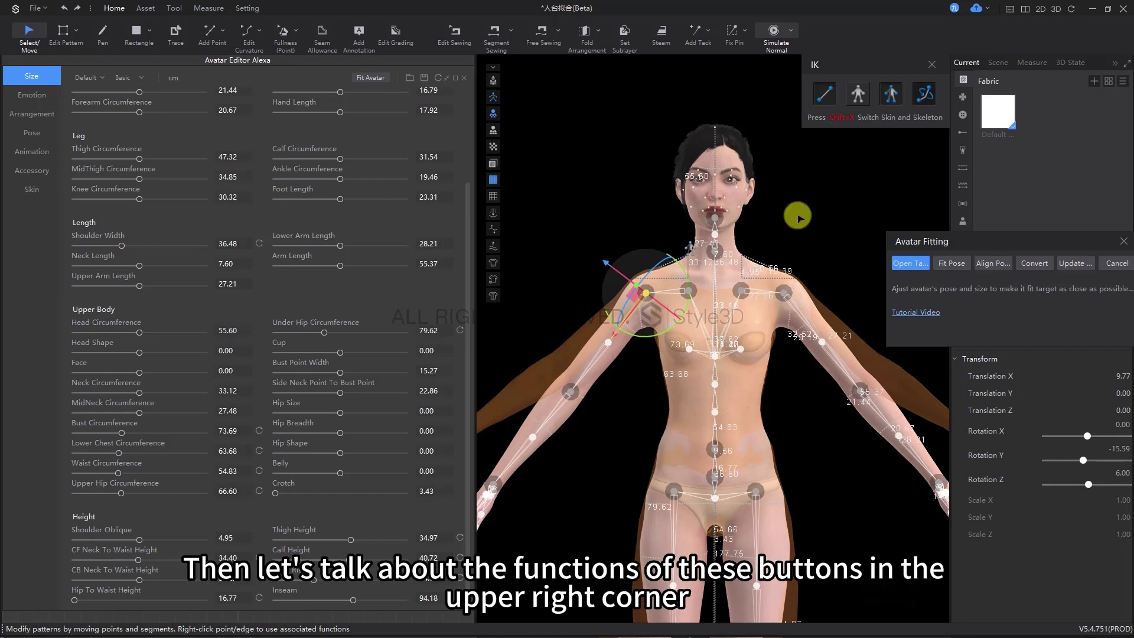
Hide and redisplay the related joints, try moving the avatar's right ankle with whole-body IK, and undo the move.
left_click(825, 91)
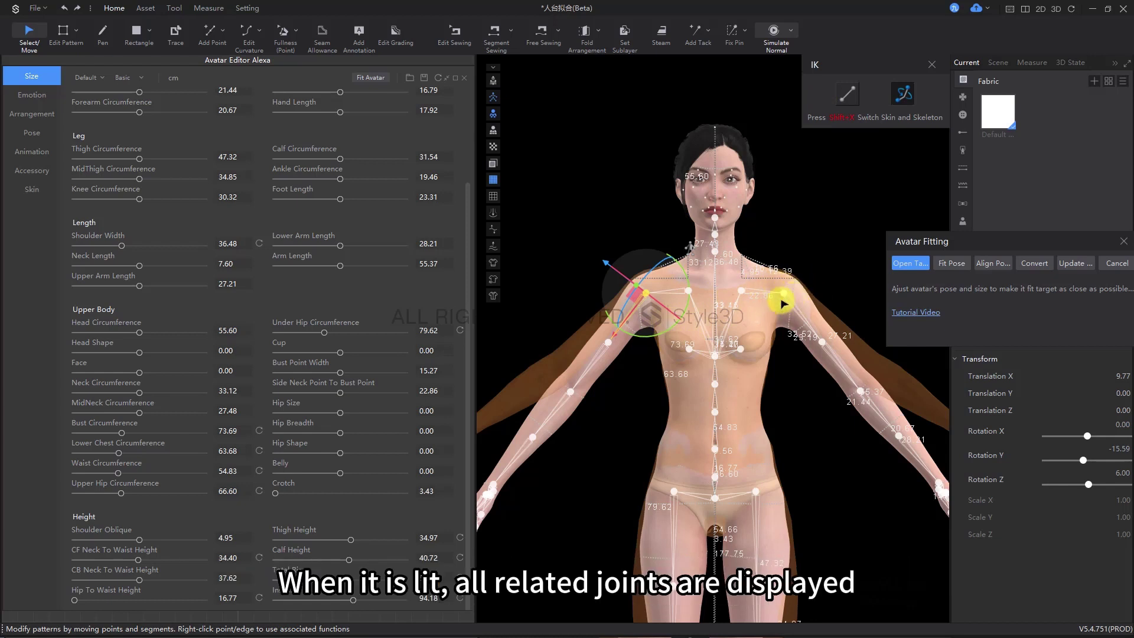
left_click(848, 94)
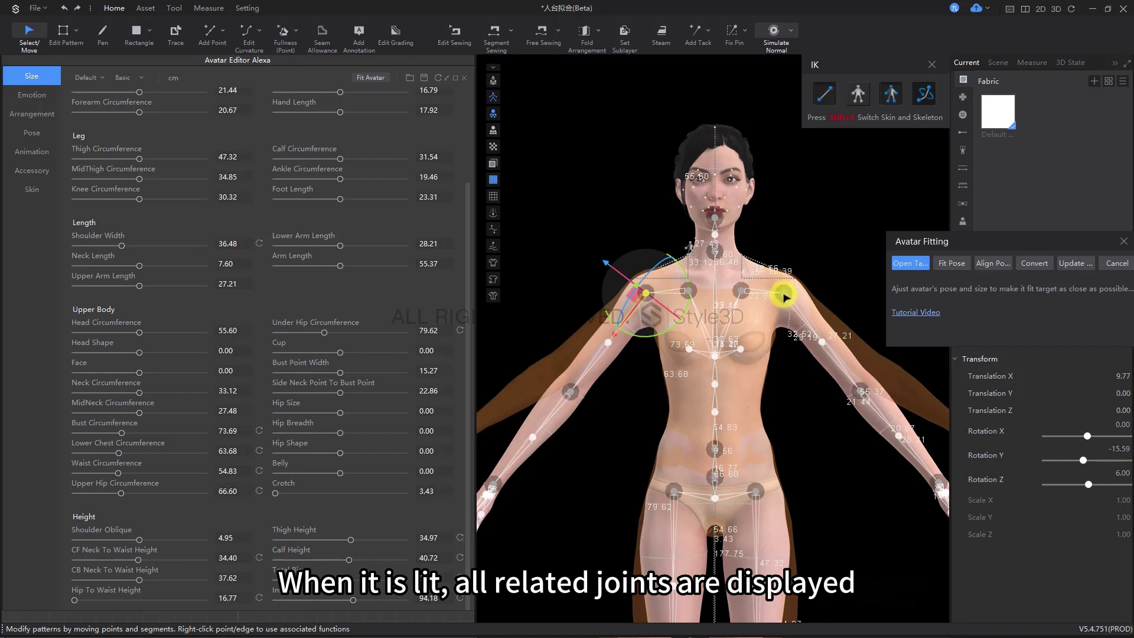
left_click(857, 97)
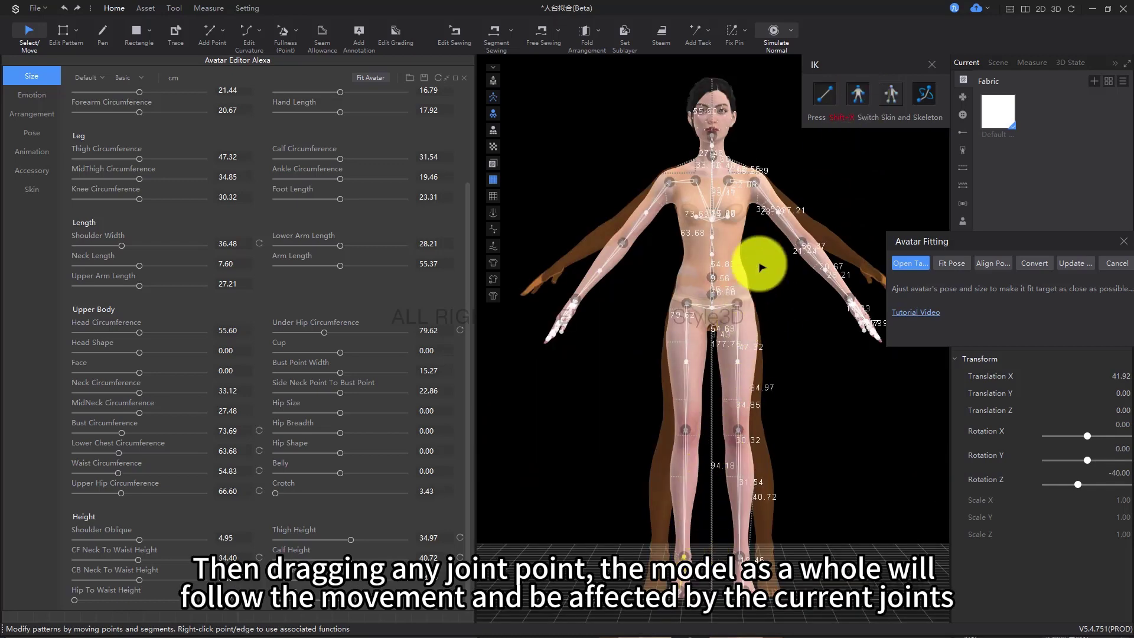
left_click(684, 556)
middle_click_drag(684, 557, 668, 444)
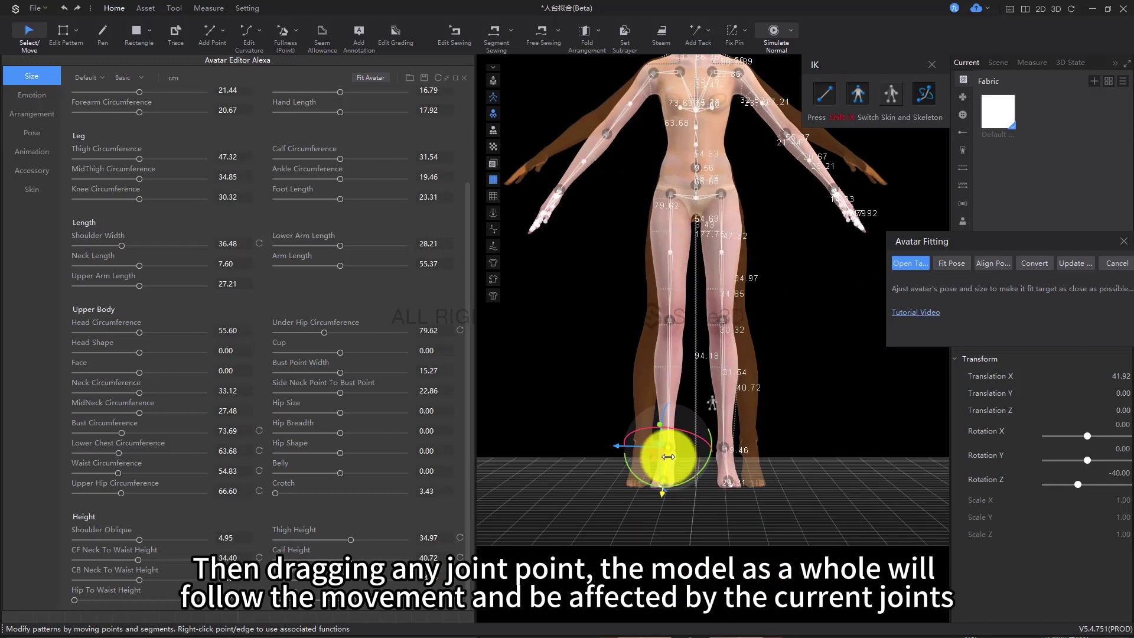
left_click_drag(668, 457, 724, 465)
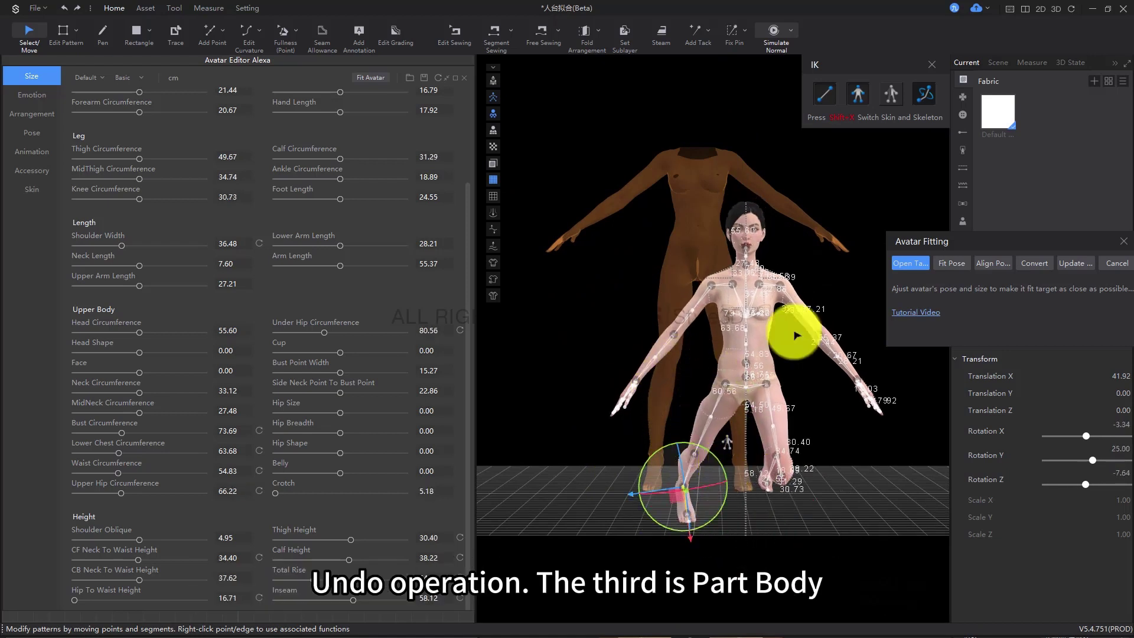
key("ctrl+z")
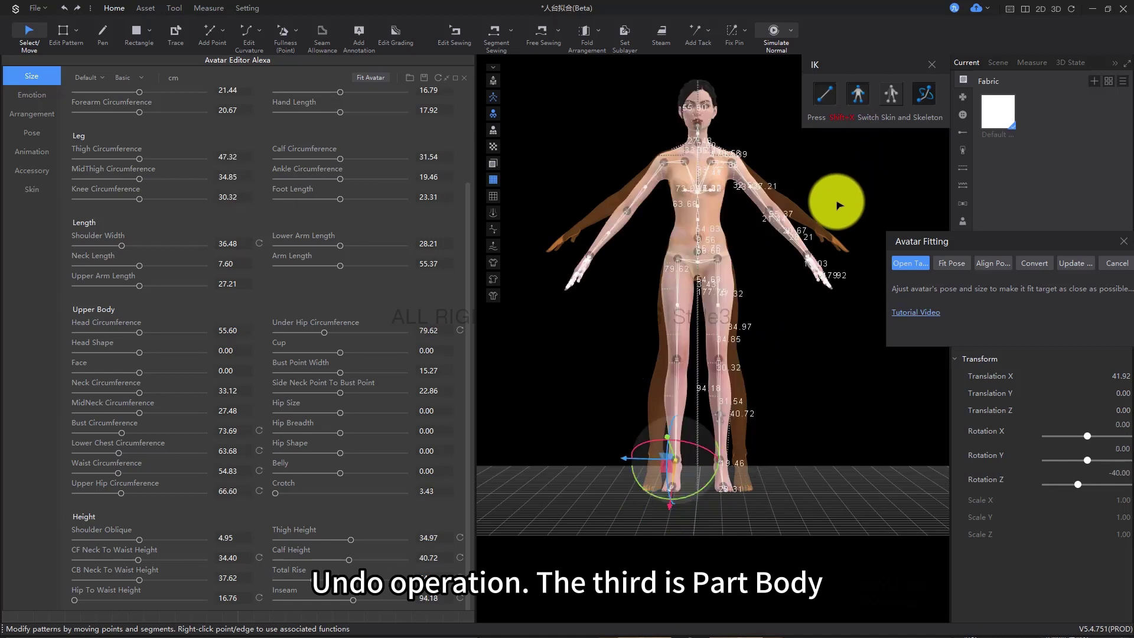
Switch IK to Part Body, try moving the avatar's right ankle joint outward, and undo the move.
left_click(890, 95)
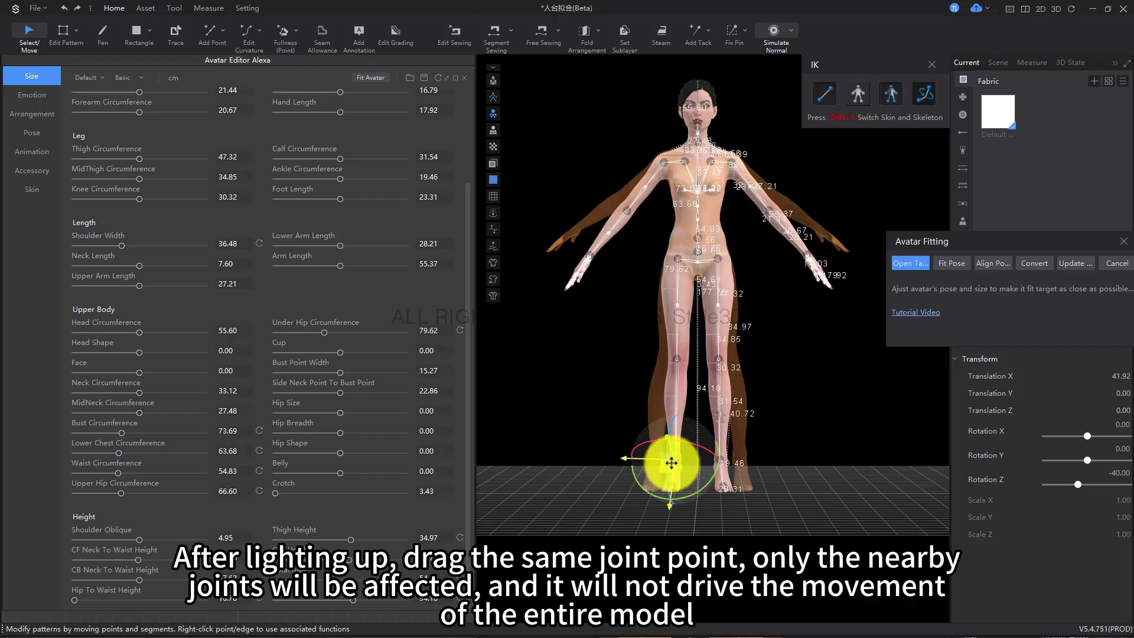
left_click_drag(671, 463, 632, 468)
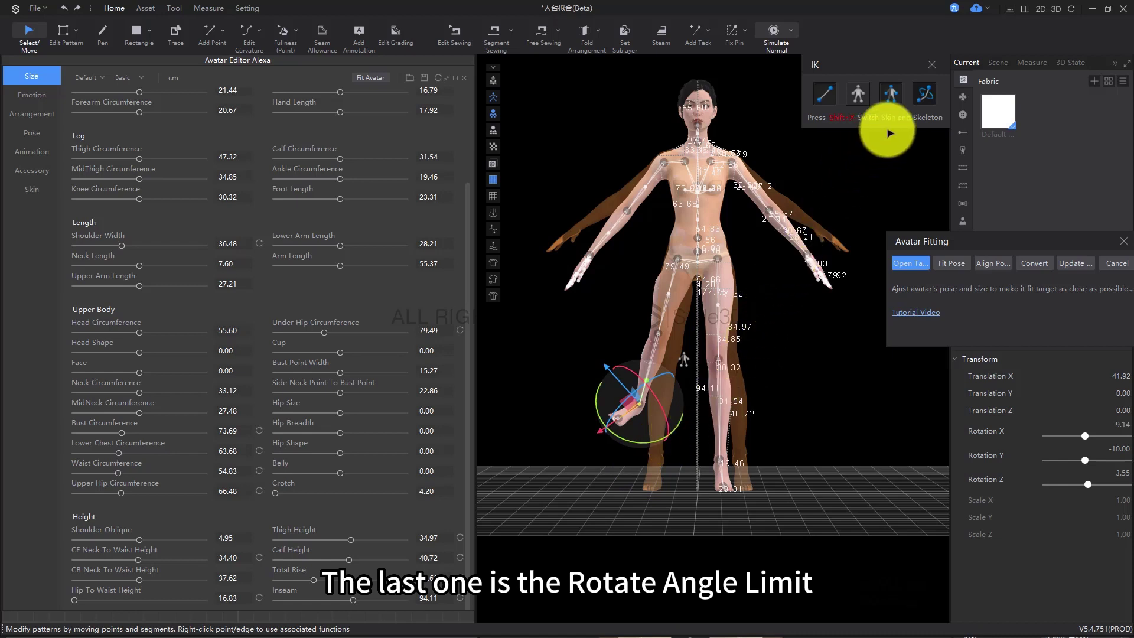
key("ctrl+z")
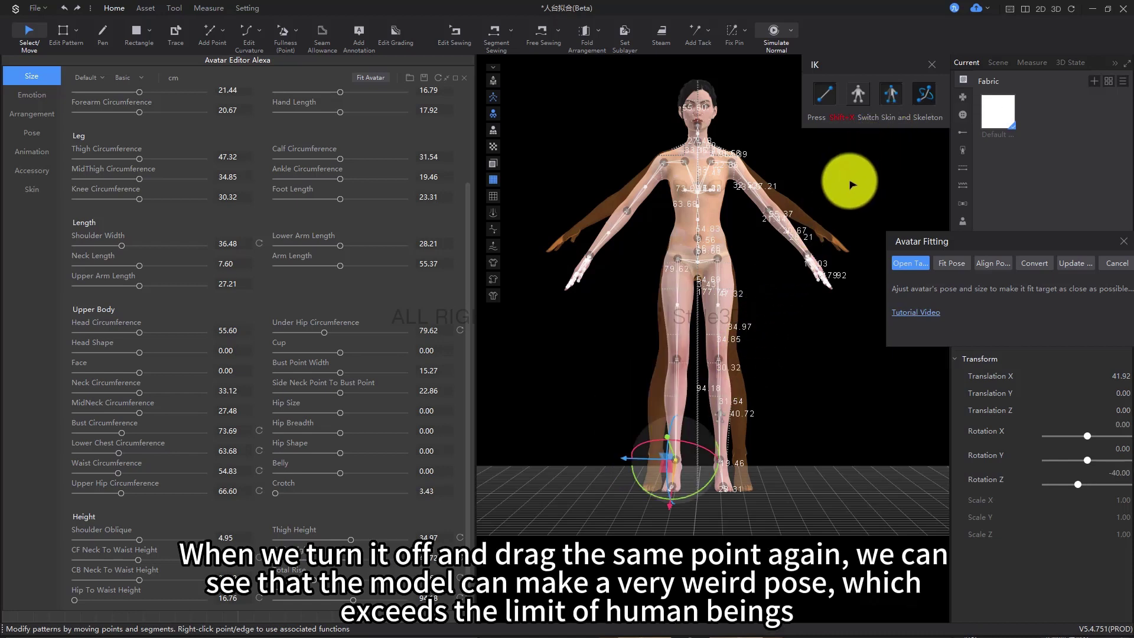
Turn off the Rotate Angle Limit, try bending the avatar's right leg freely by its ankle joint, and undo the moves.
left_click(924, 95)
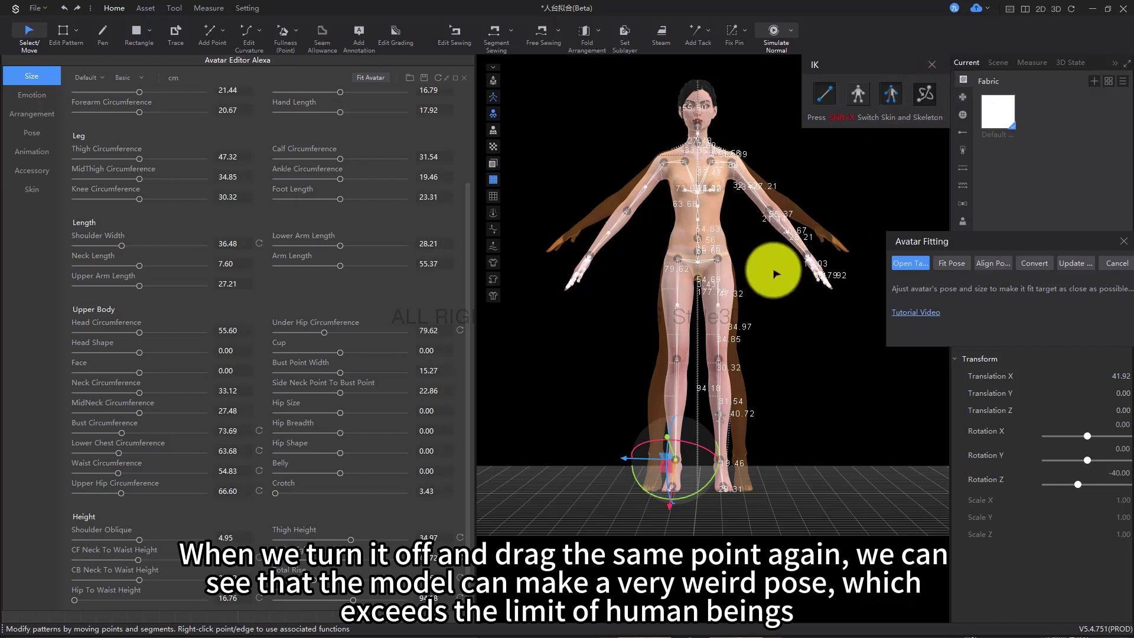
left_click_drag(669, 463, 762, 424)
left_click_drag(684, 430, 701, 455)
right_click_drag(702, 455, 714, 414)
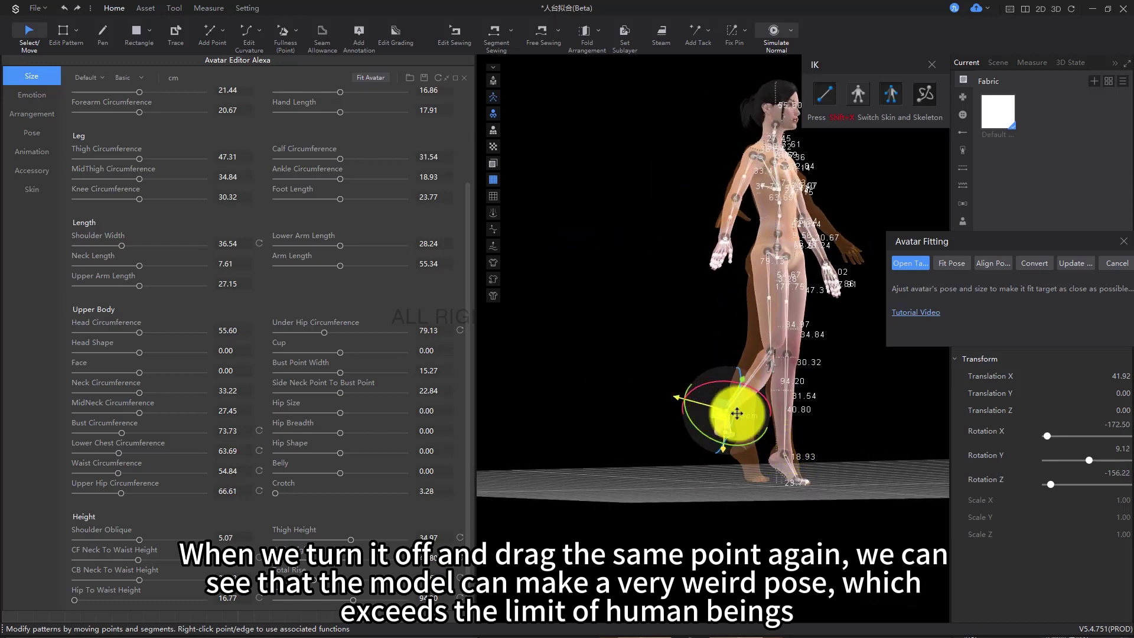
left_click_drag(744, 416, 891, 403)
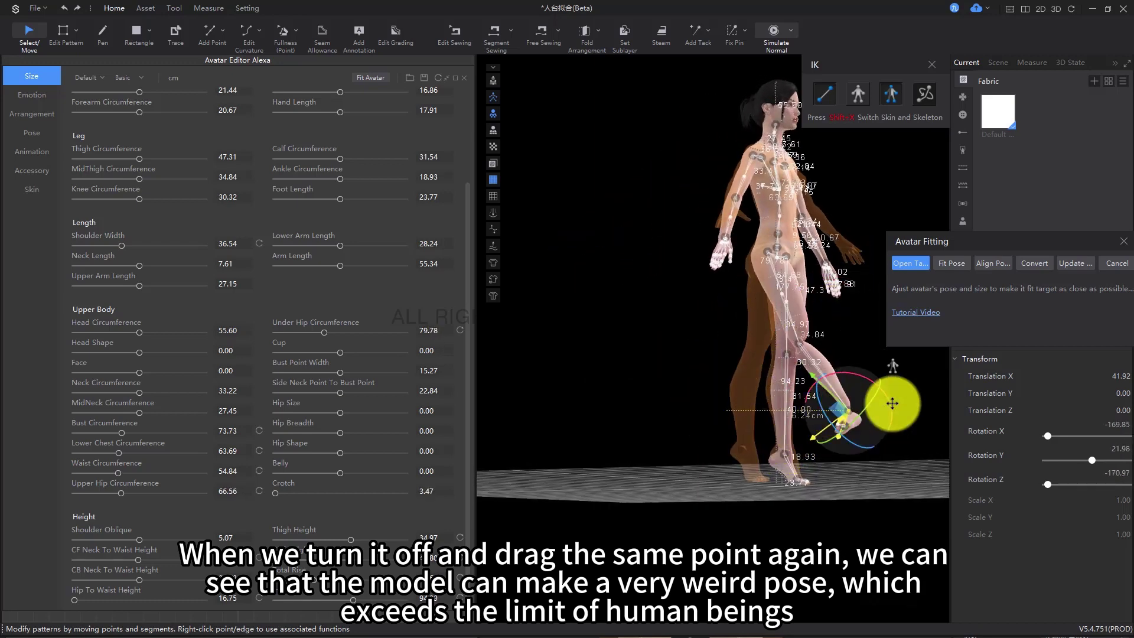
key("ctrl+z")
key("ctrl+z")
Turn the Rotate Angle Limit back on, try moving the right ankle joint, and undo back to the raised-arm pose.
right_click_drag(838, 395, 764, 407)
left_click(923, 99)
left_click_drag(676, 473, 677, 519)
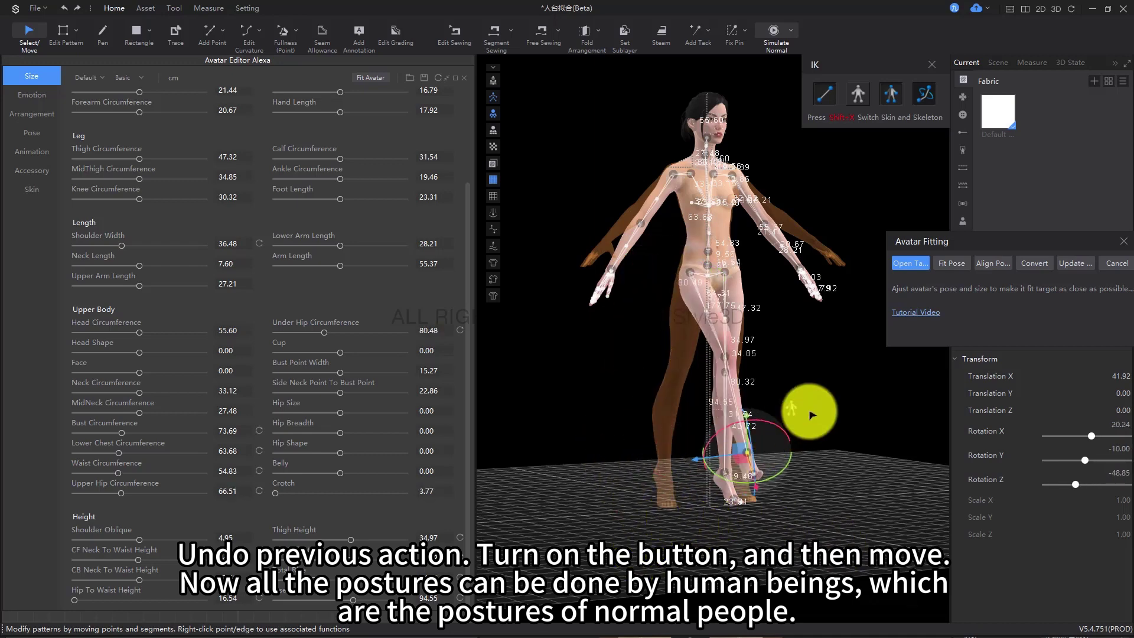
left_click(821, 383)
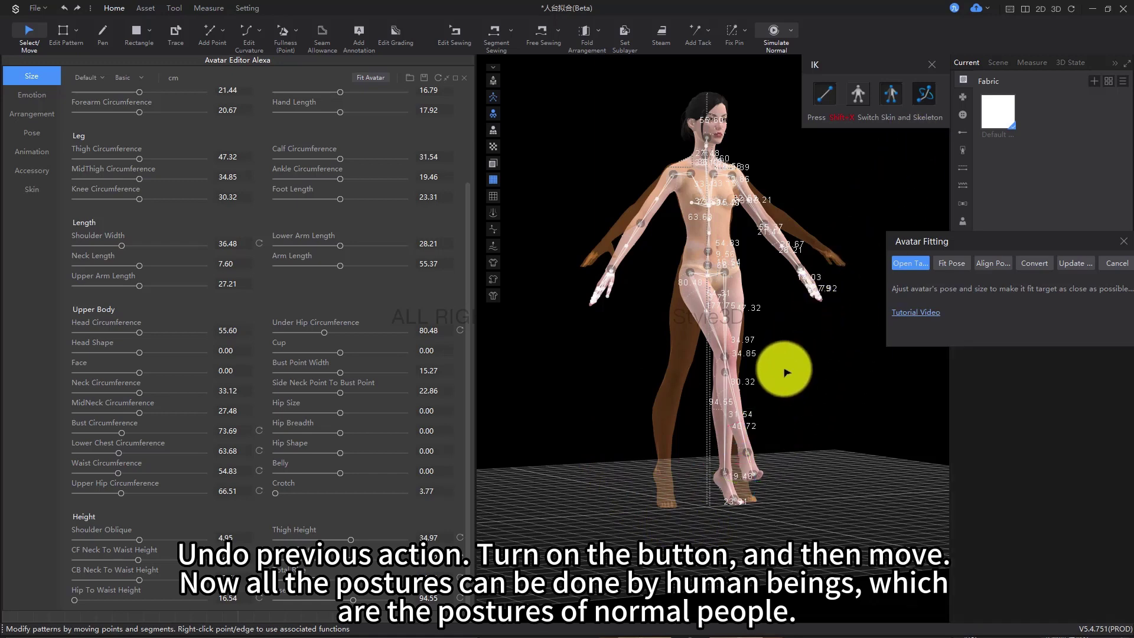
key("ctrl+z")
key("ctrl+z")
key("ctrl+z")
key("ctrl+z")
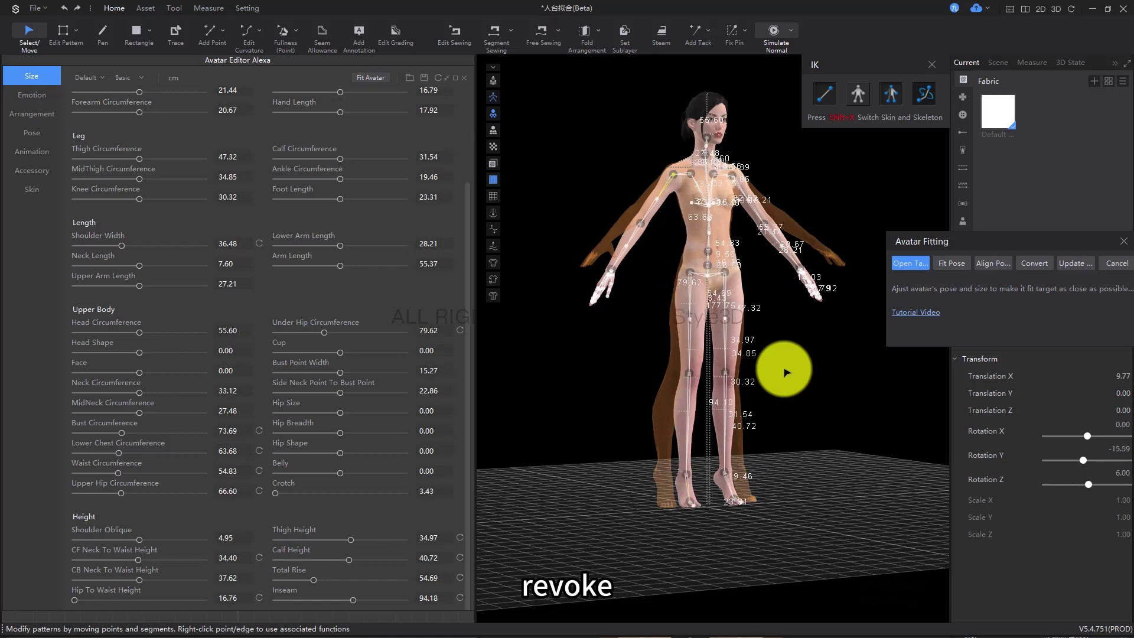
Rotate the lowest lumbar spine joint slightly from the side view to tilt the avatar's upper body forward toward the target.
right_click_drag(802, 402, 762, 406)
left_click(762, 406)
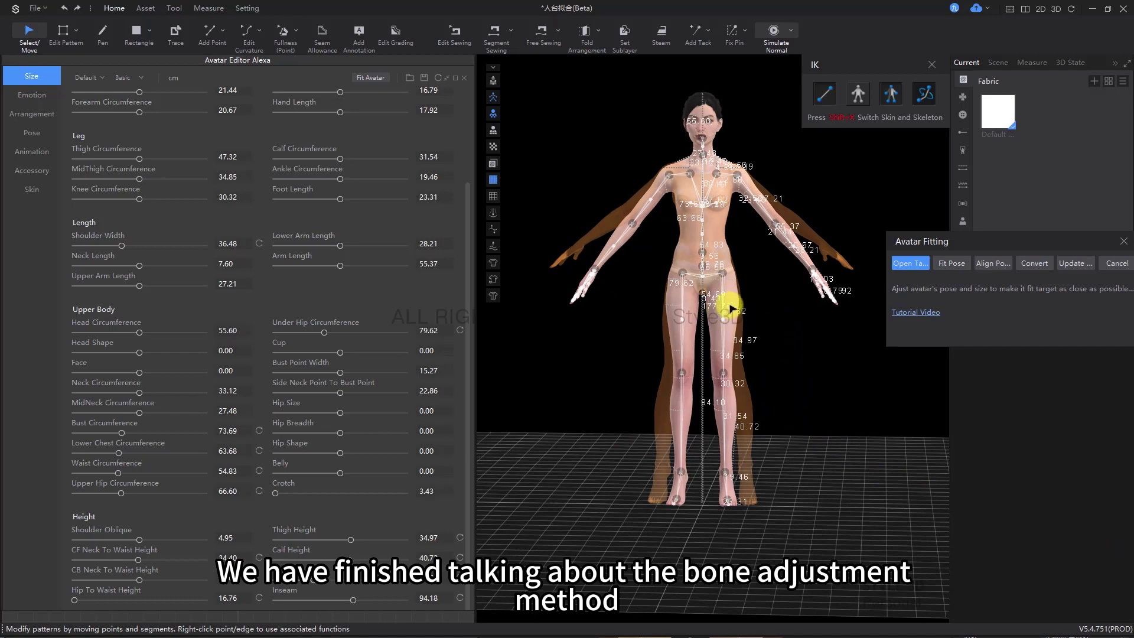
right_click_drag(735, 307, 762, 303)
middle_click_drag(742, 289, 741, 341)
scroll(742, 346, "up", 2)
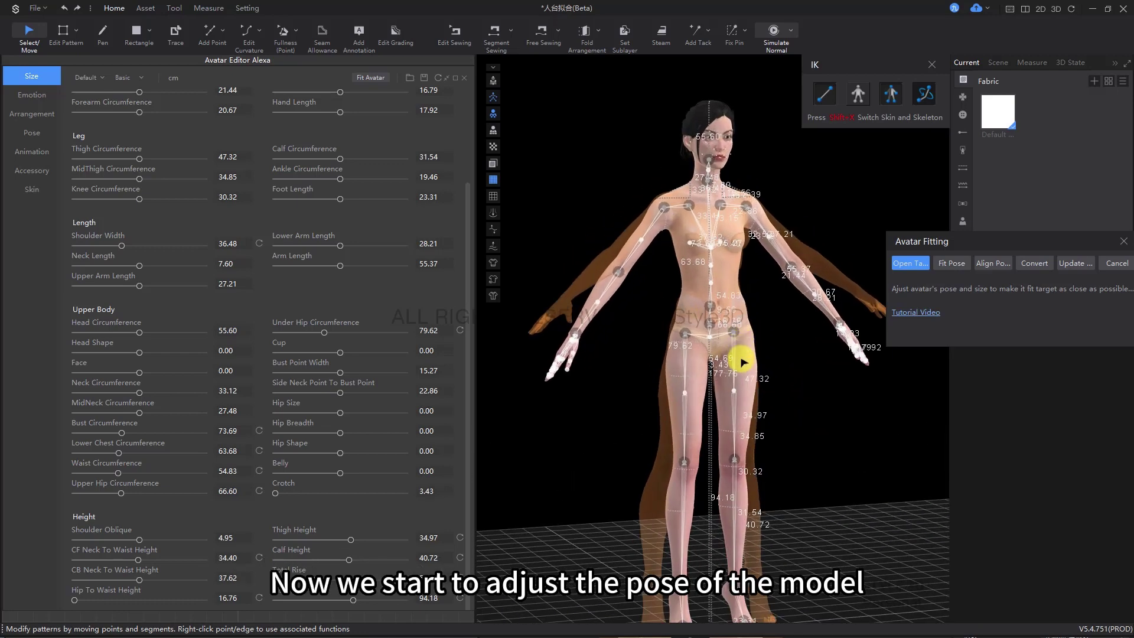
right_click_drag(743, 363, 678, 337)
scroll(774, 331, "up", 5)
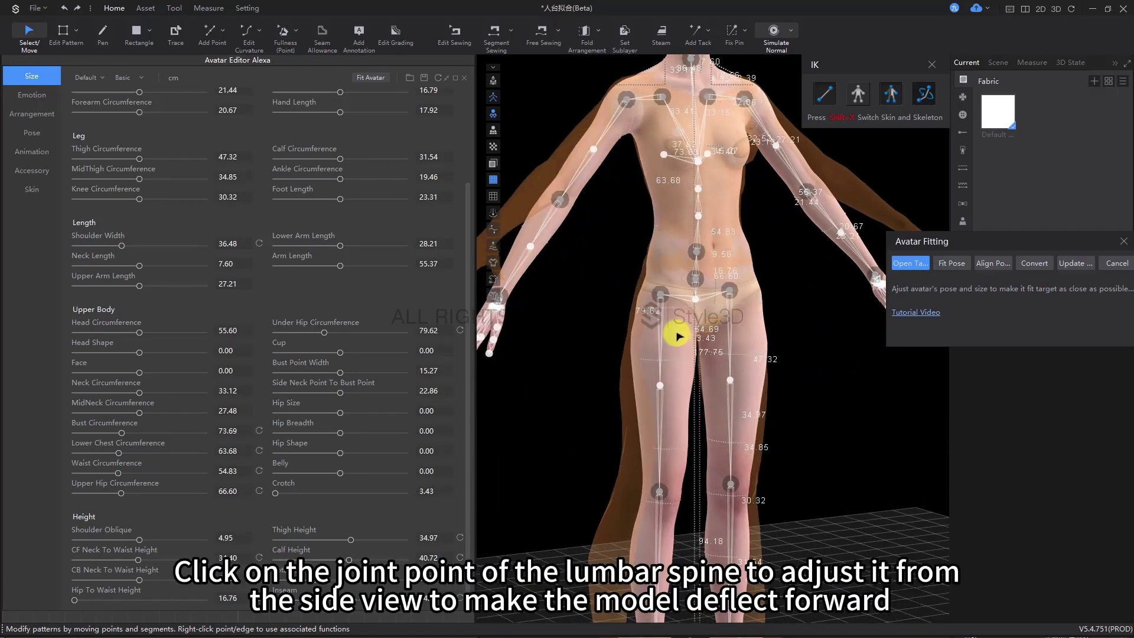
left_click(702, 281)
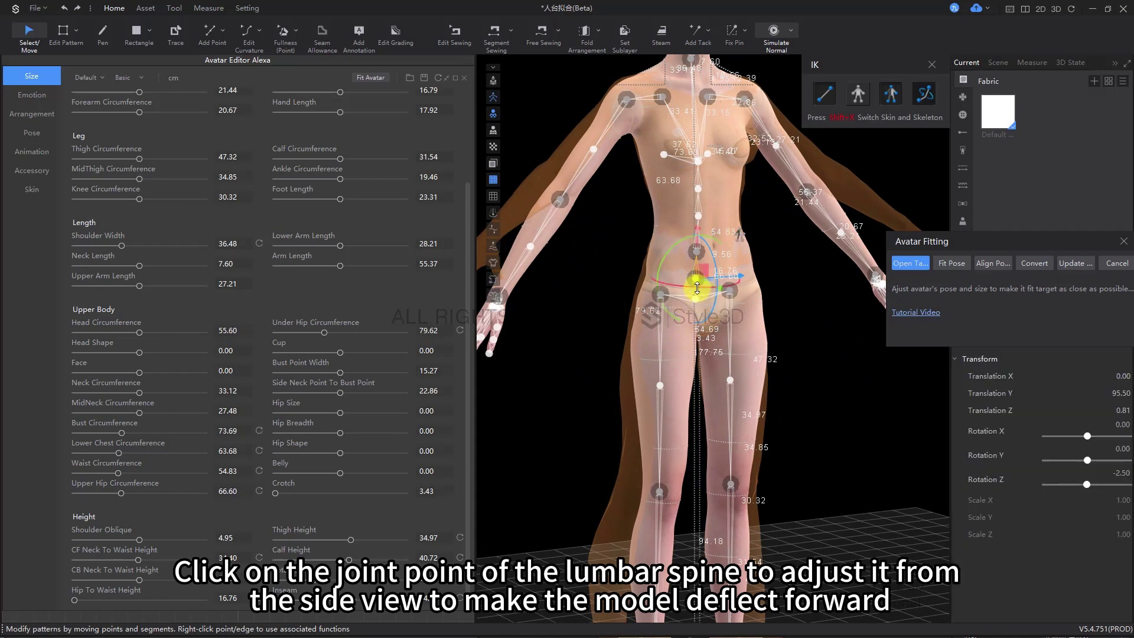
right_click_drag(611, 260, 692, 334)
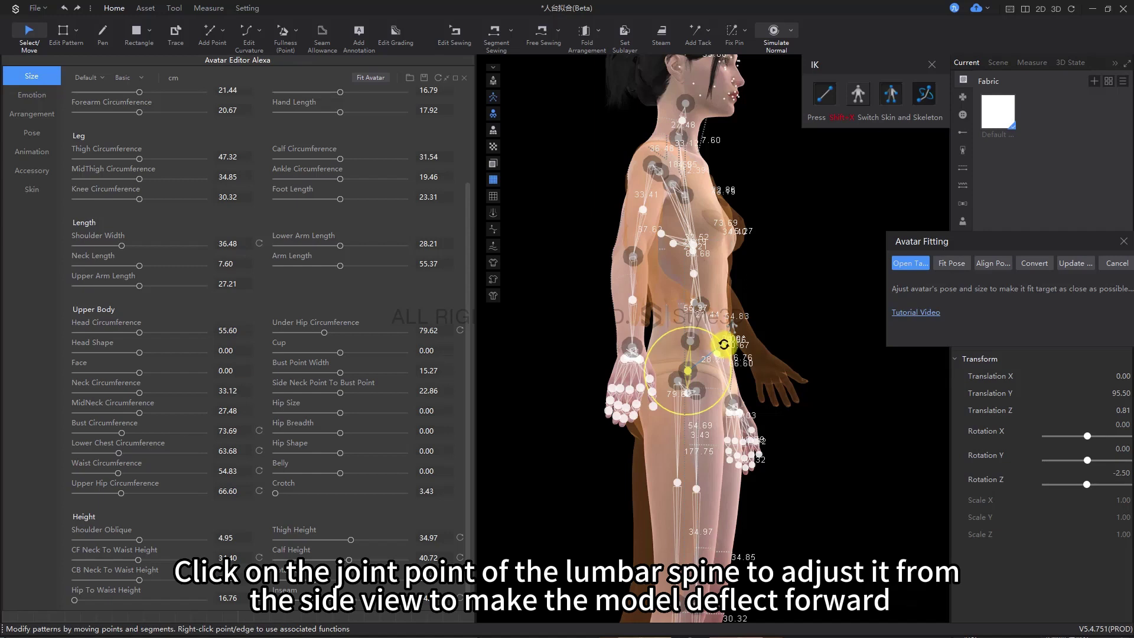
left_click_drag(724, 343, 724, 342)
right_click_drag(723, 342, 576, 359)
left_click(576, 359)
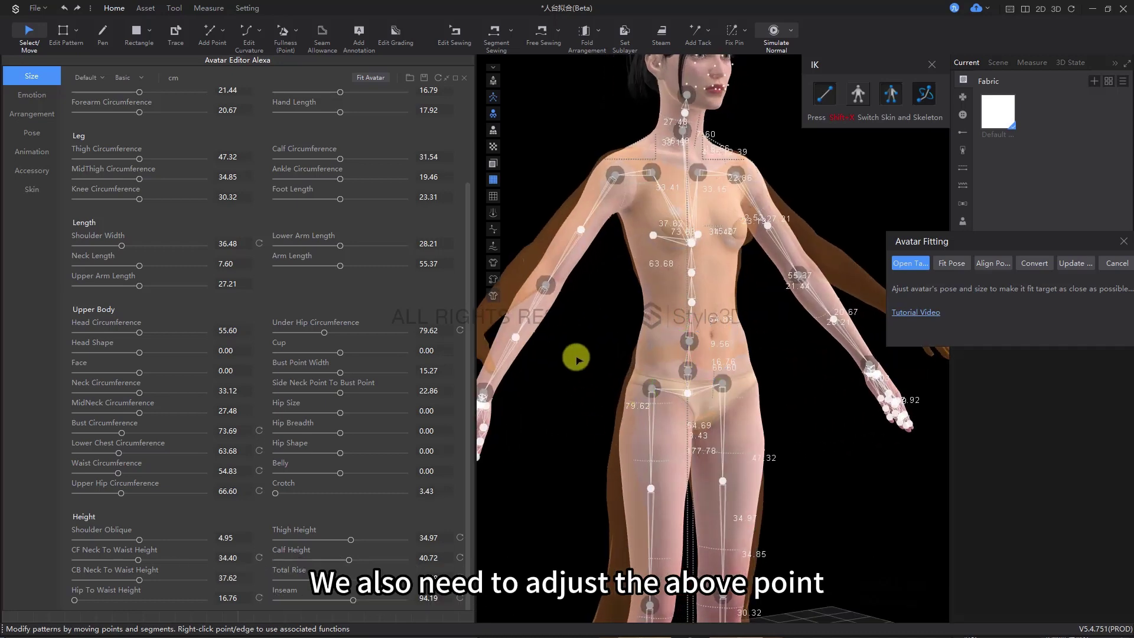
Adjust the next two spine joints above the lowest lumbar joint so the torso follows the target.
left_click(701, 344)
mouse_move(697, 349)
right_mouse_down()
mouse_move(729, 337)
mouse_move(742, 354)
mouse_move(717, 353)
right_mouse_up()
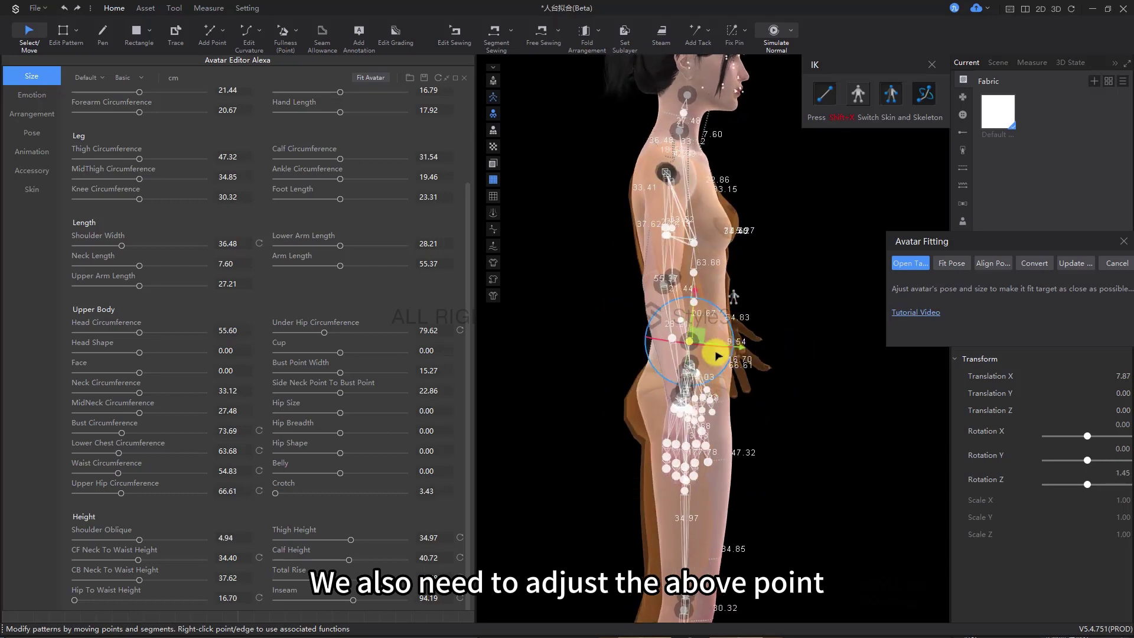
right_click_drag(713, 355, 597, 359)
left_click(597, 359)
left_click(691, 300)
mouse_move(598, 304)
right_mouse_down()
mouse_move(740, 319)
mouse_move(679, 309)
mouse_move(597, 327)
right_mouse_up()
right_click_drag(638, 284, 638, 321)
left_click(637, 322)
scroll(665, 258, "up", 2)
middle_click_drag(666, 258, 651, 329)
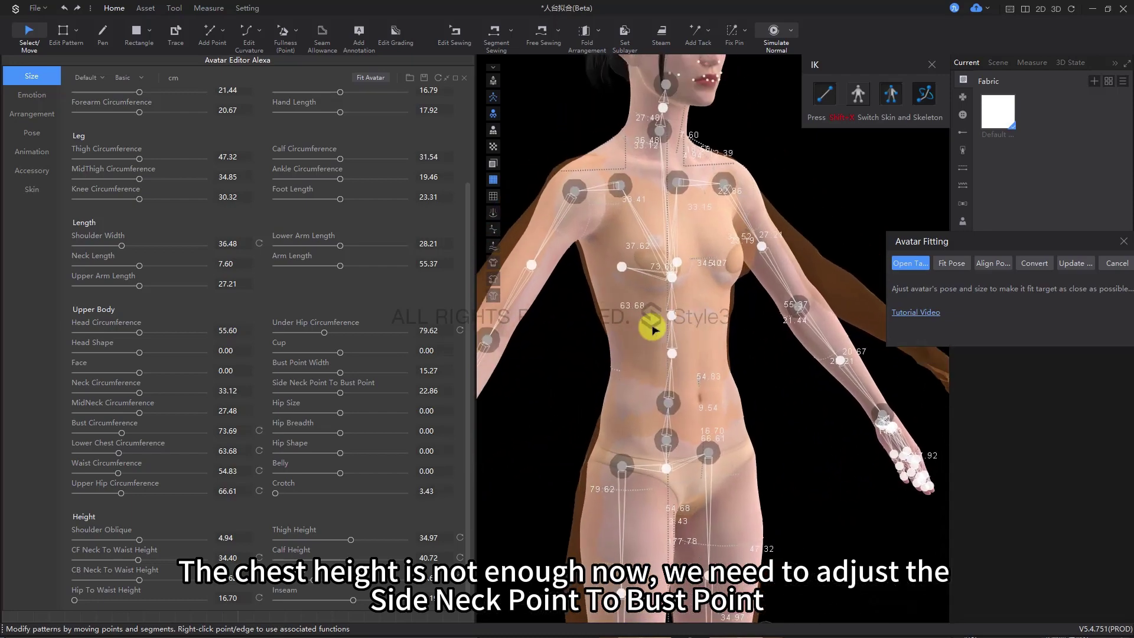
Reduce the Side Neck Point To Bust Point to 21.26 cm to raise the avatar's chest toward the target.
right_click_drag(653, 329, 512, 315)
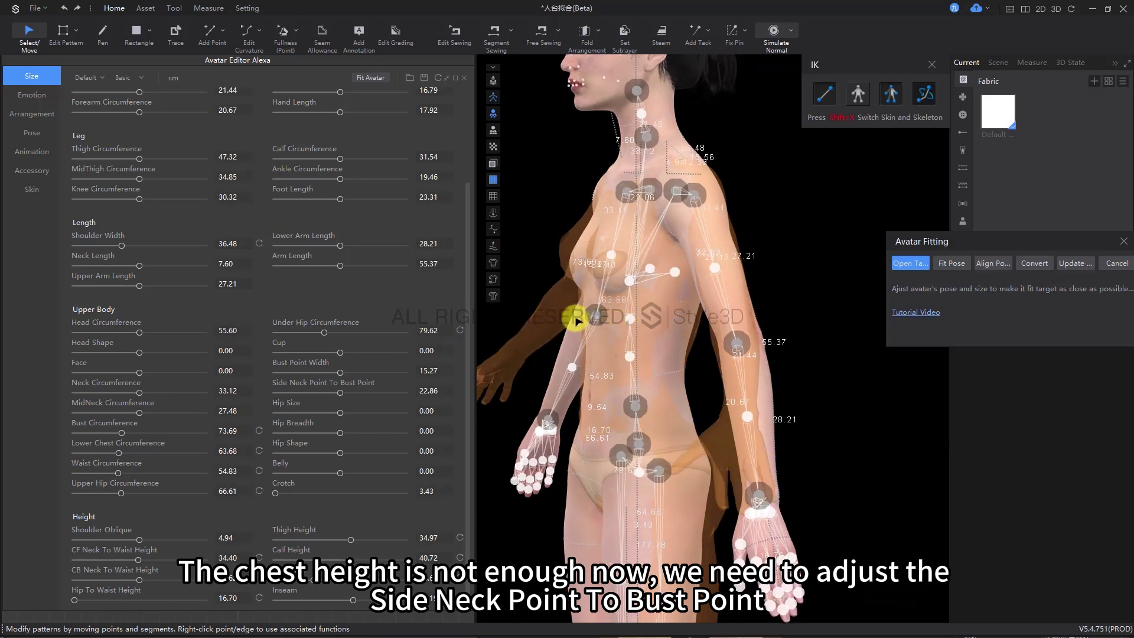
right_click_drag(604, 311, 549, 316)
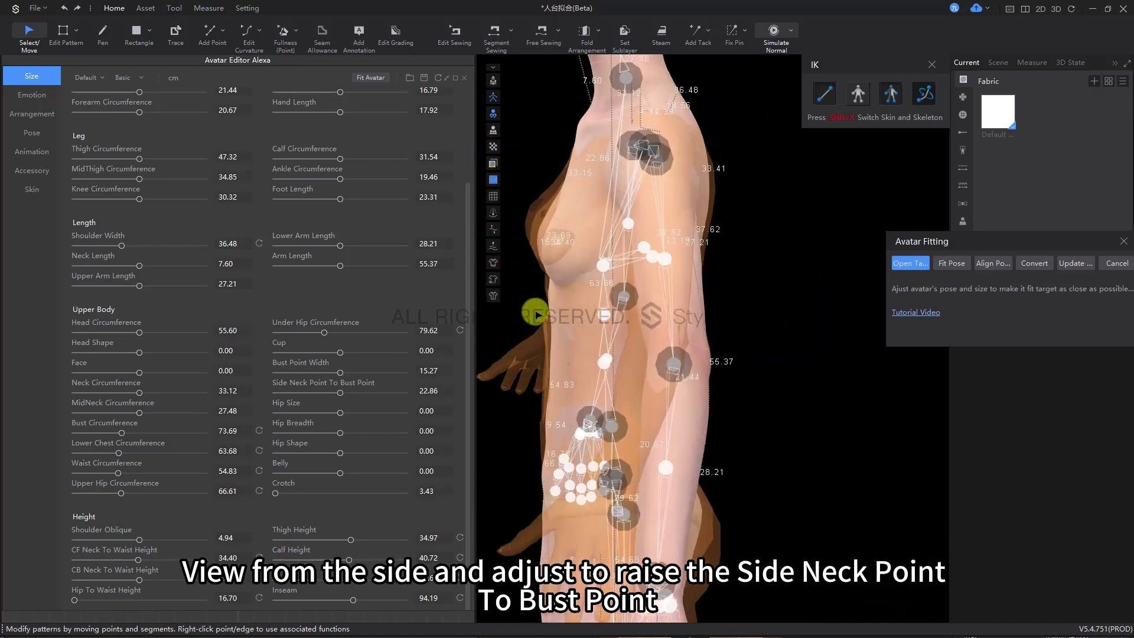
left_click(340, 393)
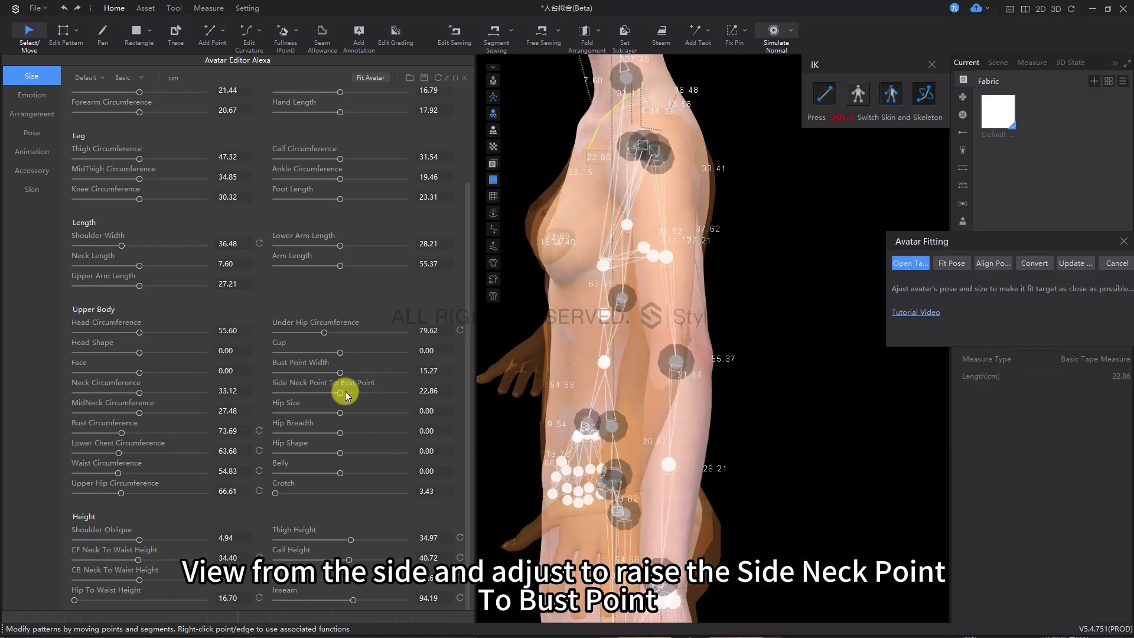
left_click_drag(353, 391, 293, 397)
Increase the Bust Circumference to 74.22 cm and raise the Cup value to 0.19 to enlarge the bust.
right_click_drag(585, 382, 661, 368)
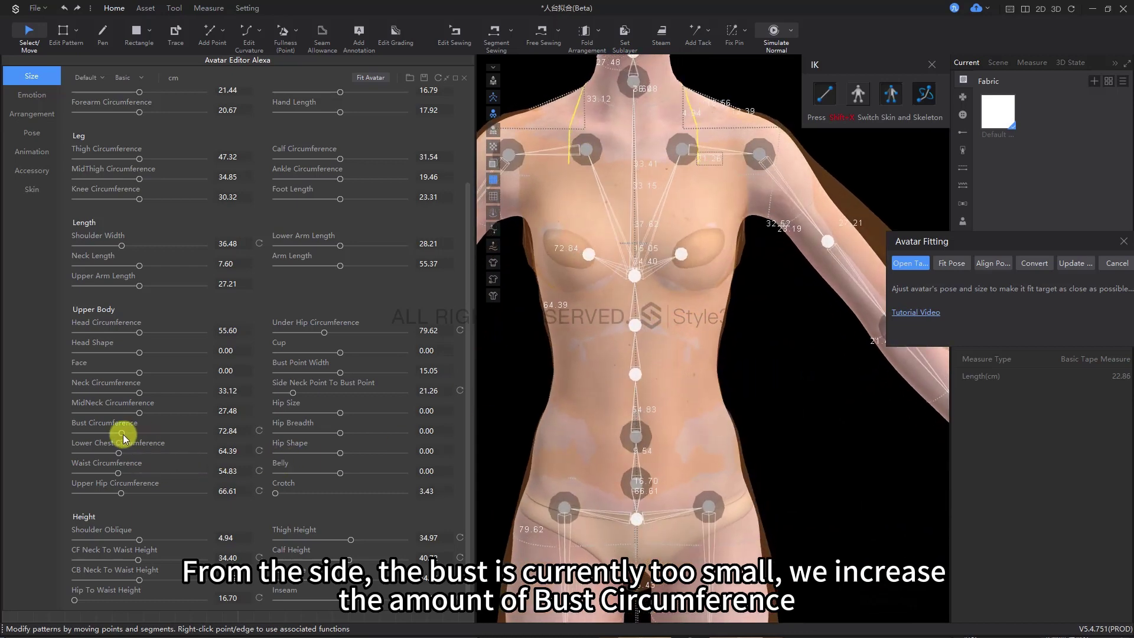
left_click_drag(123, 434, 126, 435)
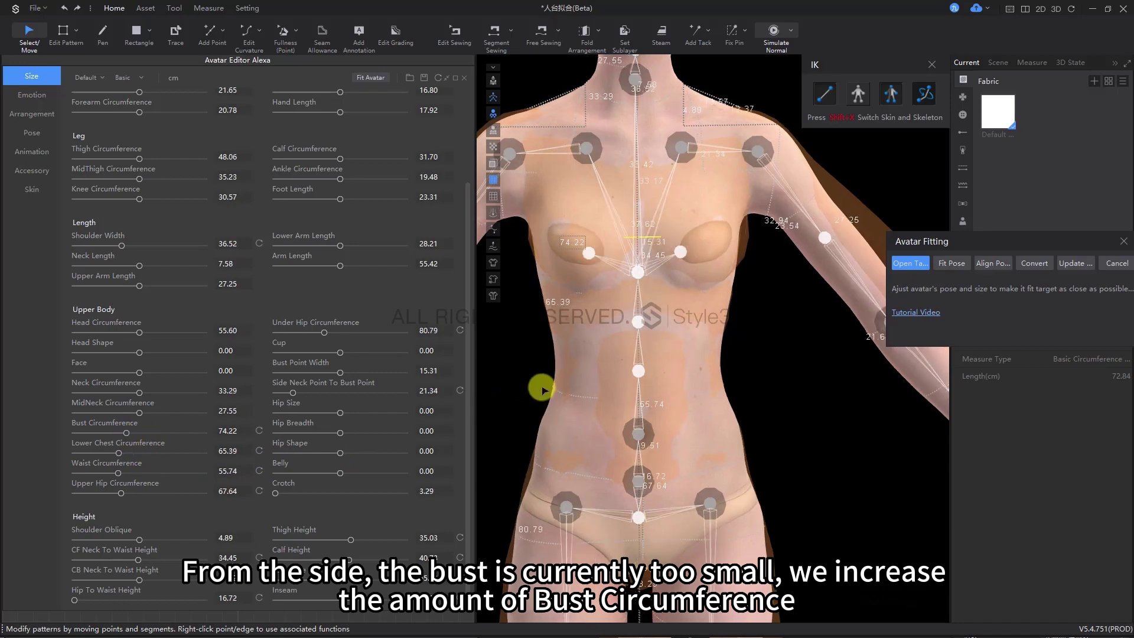
right_click_drag(551, 385, 459, 419)
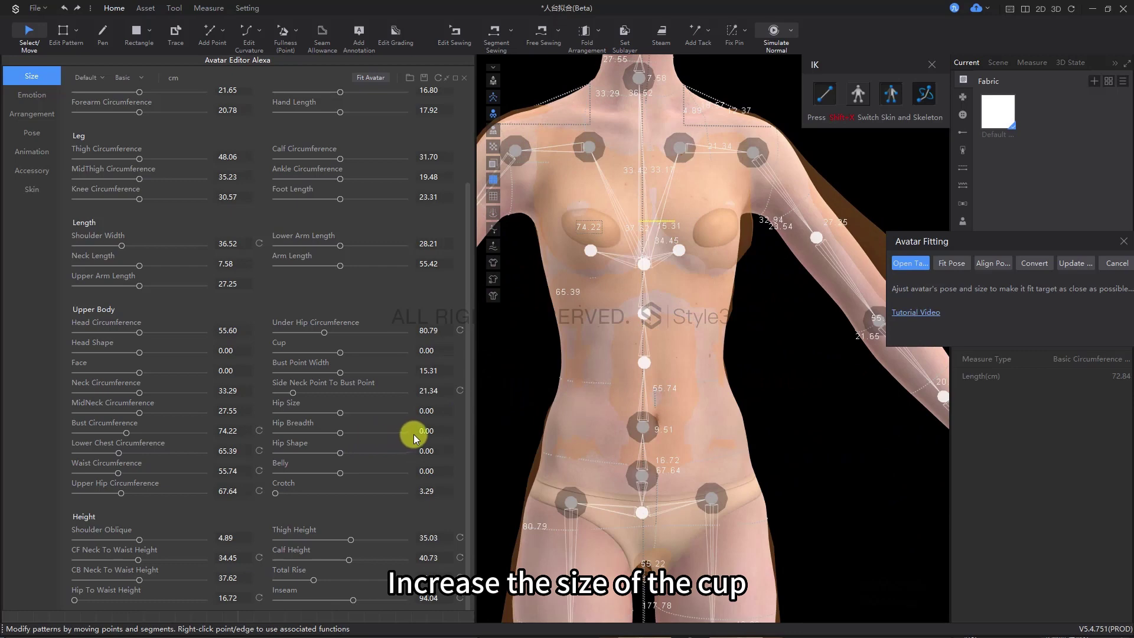
right_click_drag(545, 335, 614, 335)
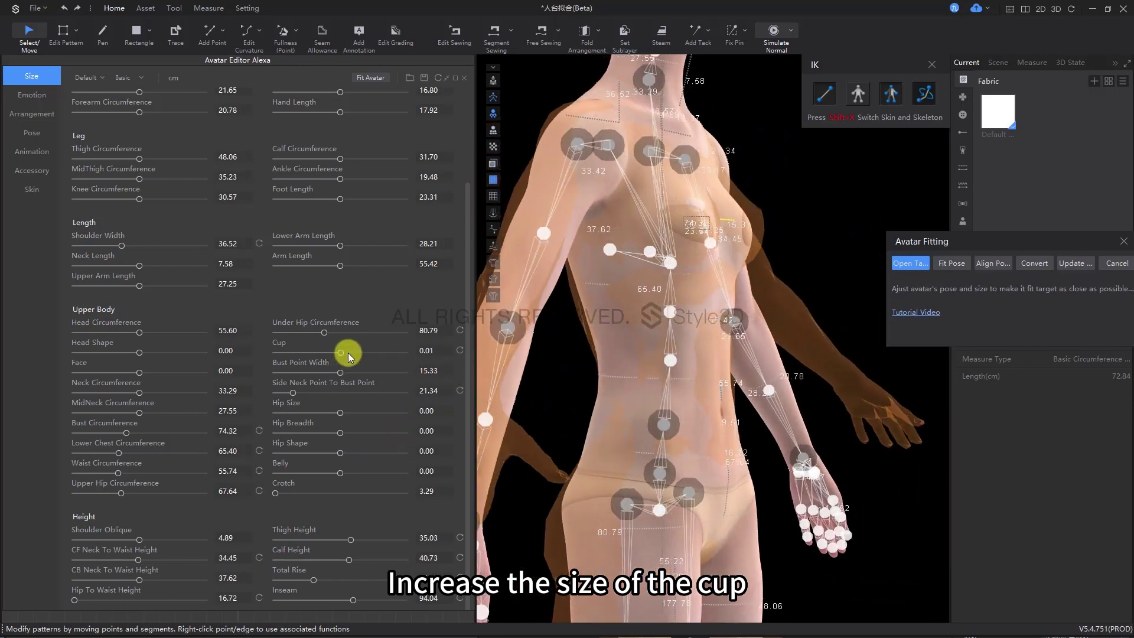
left_click_drag(349, 356, 356, 357)
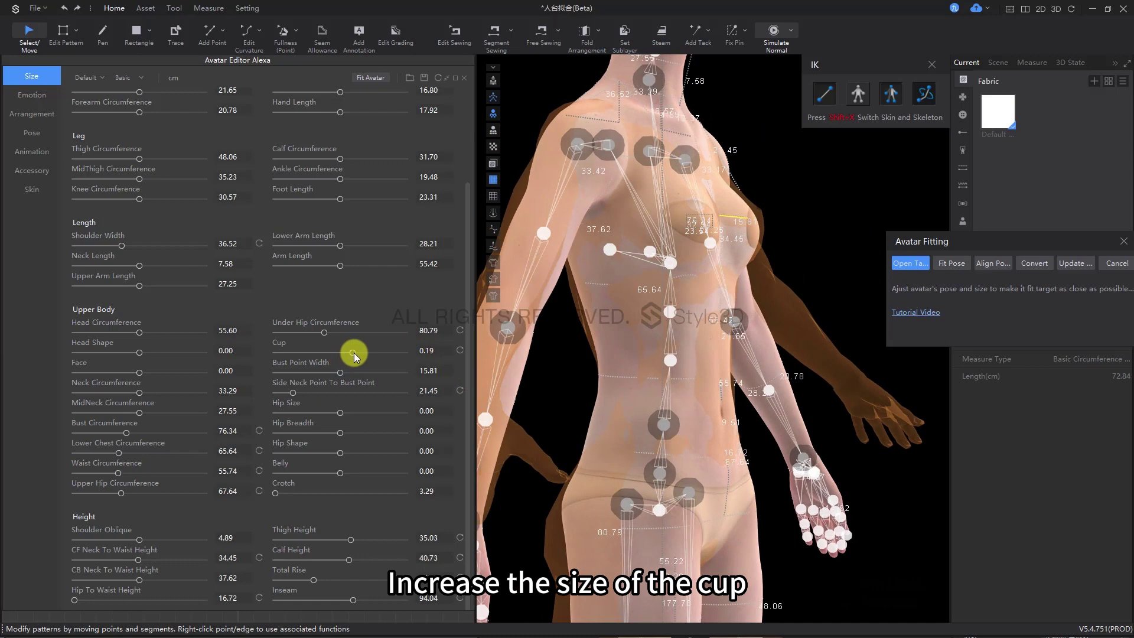
Rotate the avatar's right shoulder joint from the front view to raise the arm toward the target.
right_click_drag(651, 339, 549, 352)
scroll(576, 352, "down", 4)
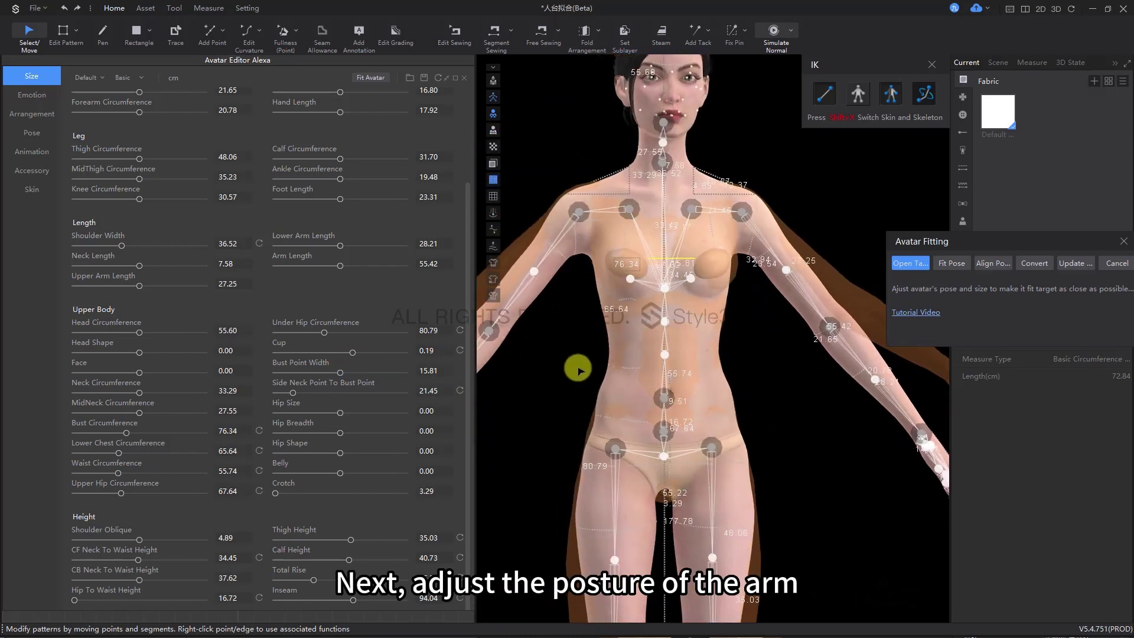
scroll(573, 349, "down", 2)
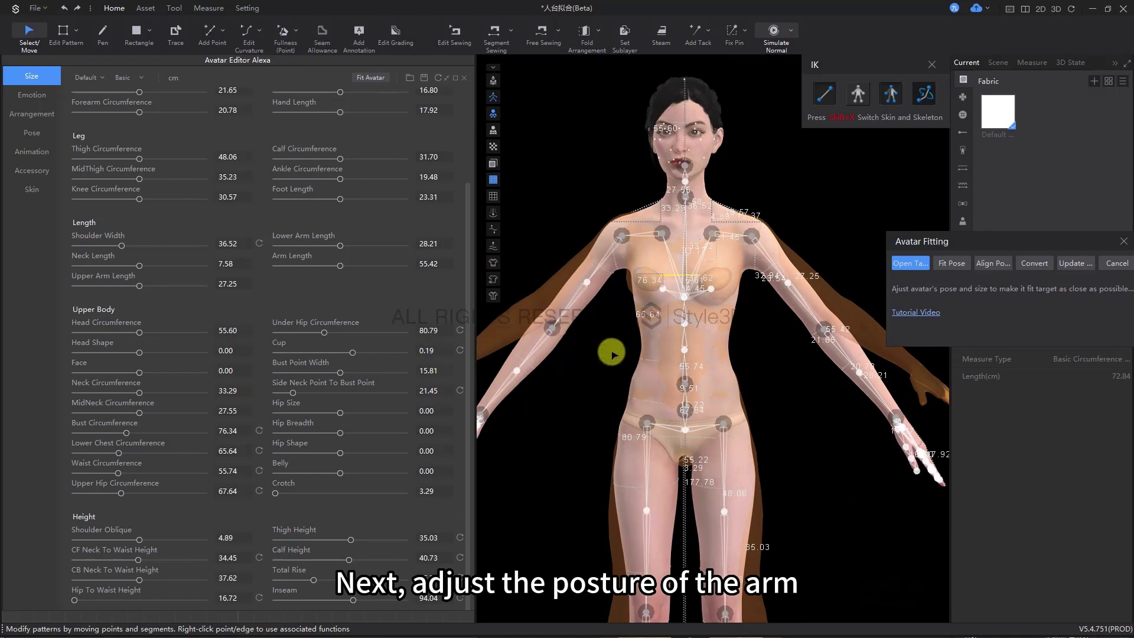
right_click_drag(612, 351, 613, 342)
middle_click_drag(617, 324, 617, 358)
scroll(616, 357, "up", 1)
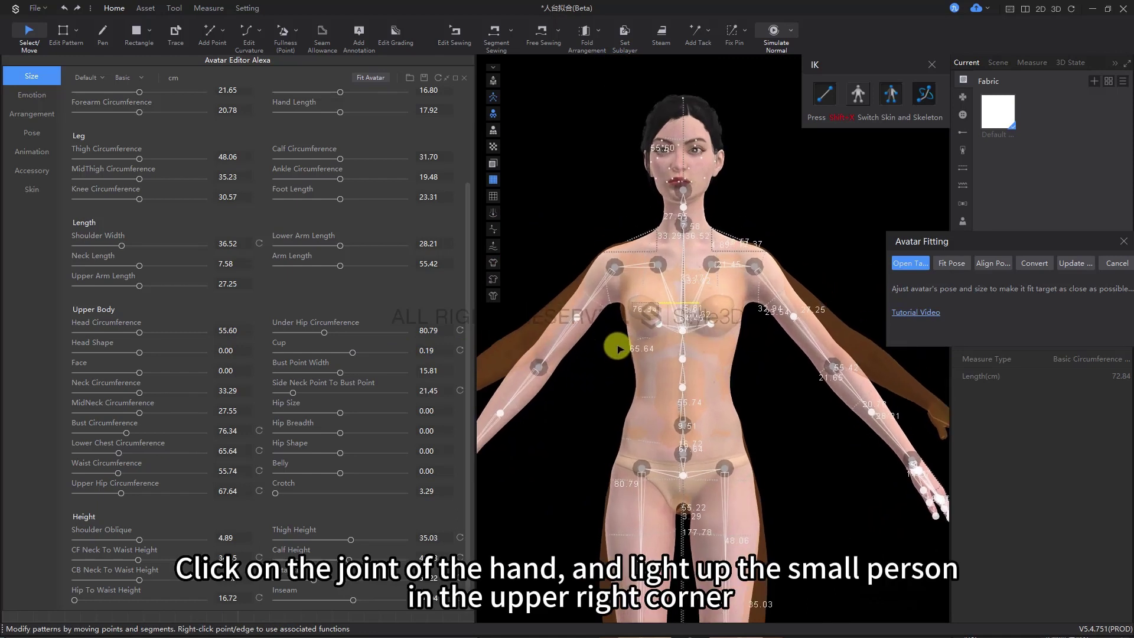
left_click(616, 268)
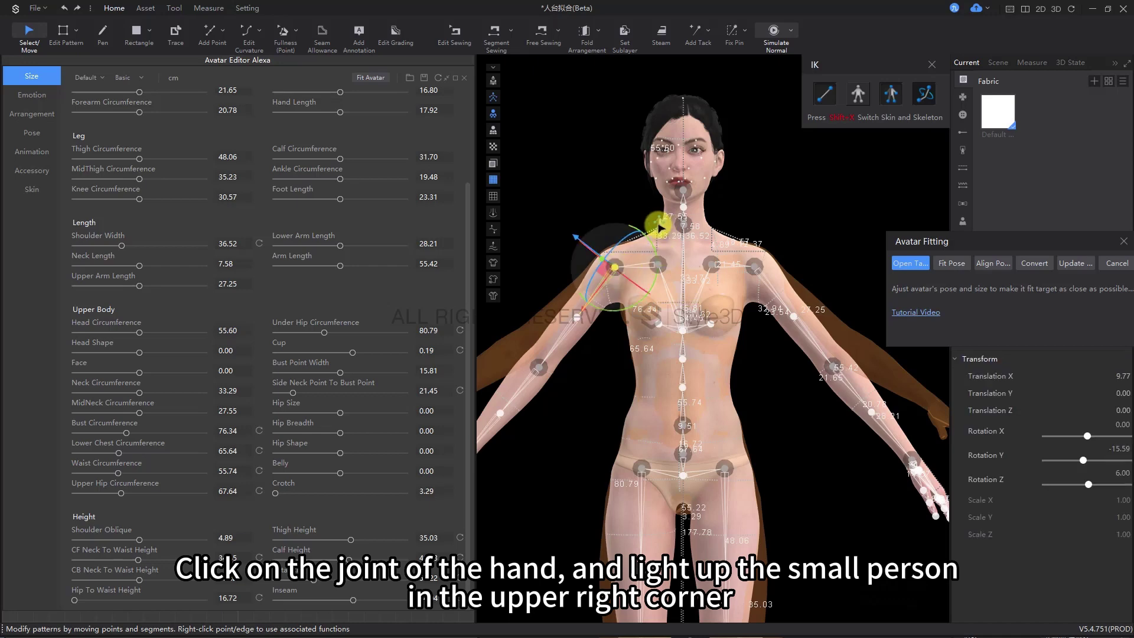
scroll(660, 229, "up", 2)
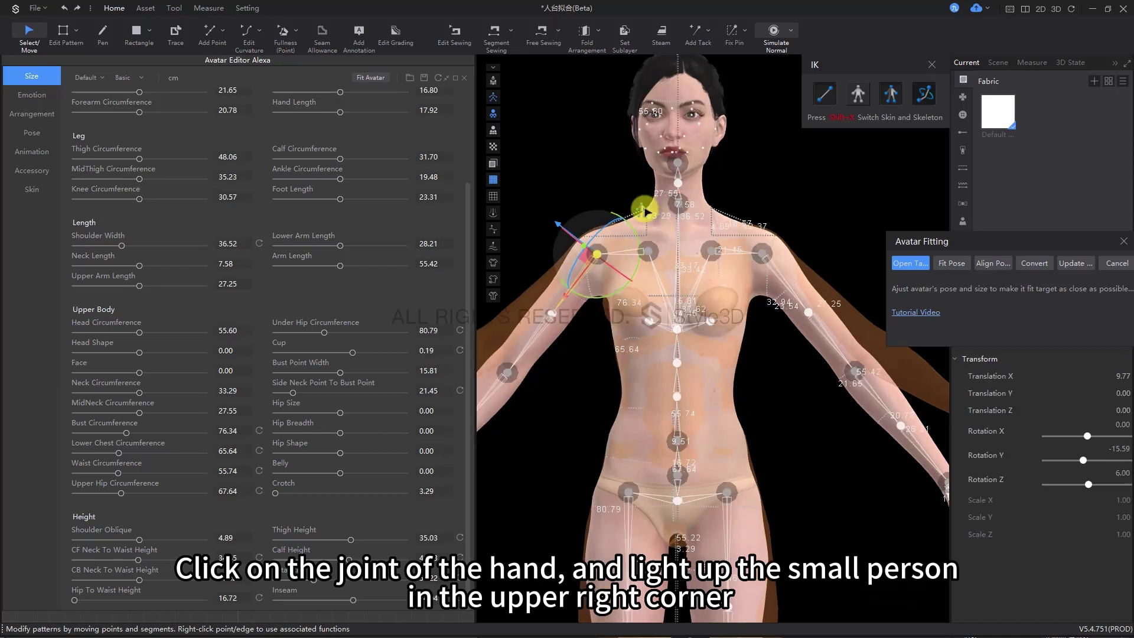
scroll(662, 225, "down", 3)
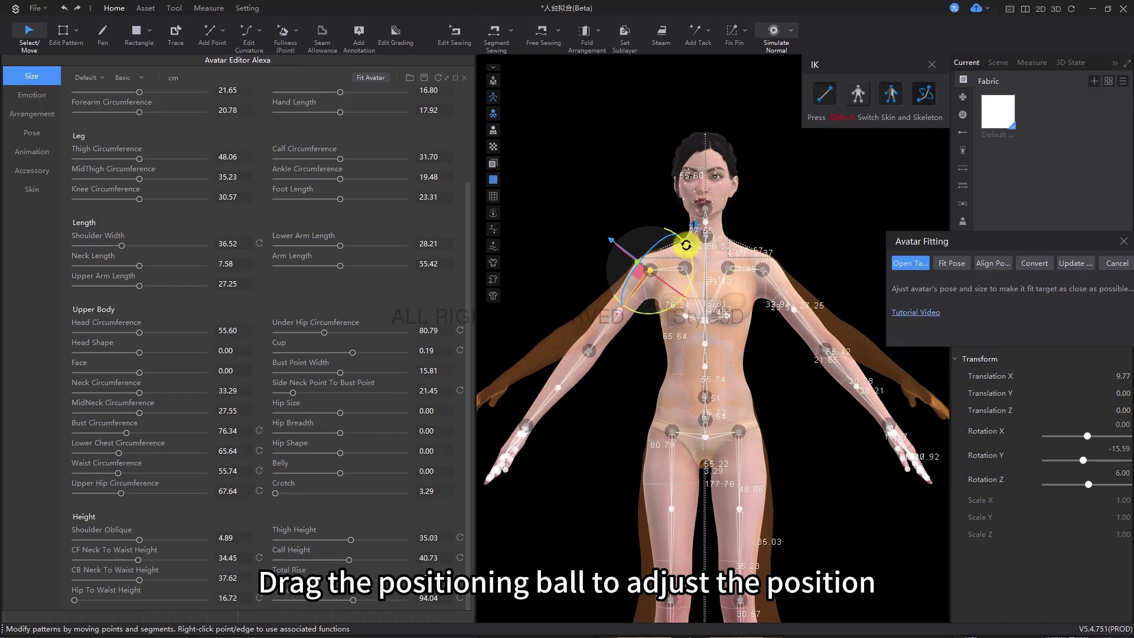
left_click_drag(686, 245, 685, 255)
Rotate the right elbow and wrist joints slightly upward so the forearm and hand follow the target arm.
middle_click_drag(607, 344, 668, 301)
left_click(630, 295)
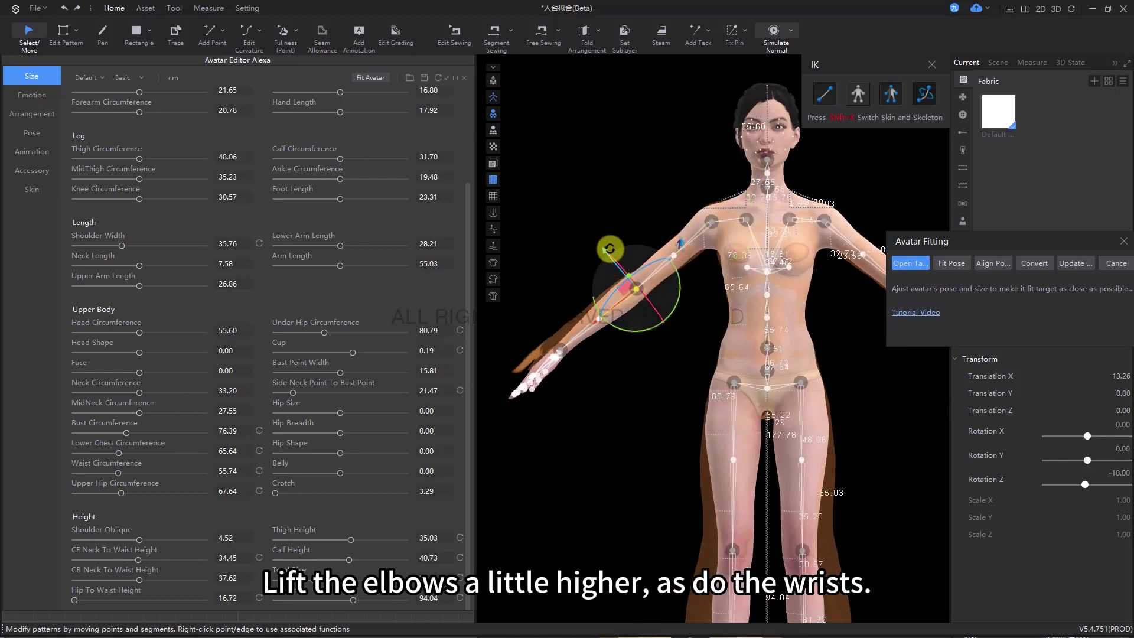
left_click_drag(606, 248, 606, 249)
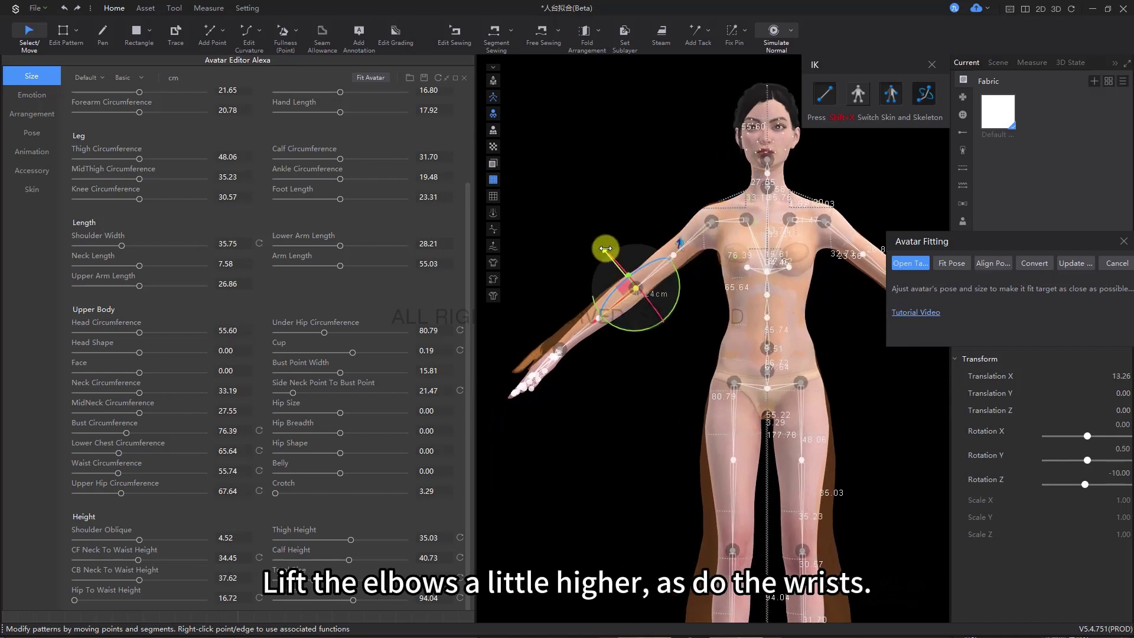
left_click(559, 347)
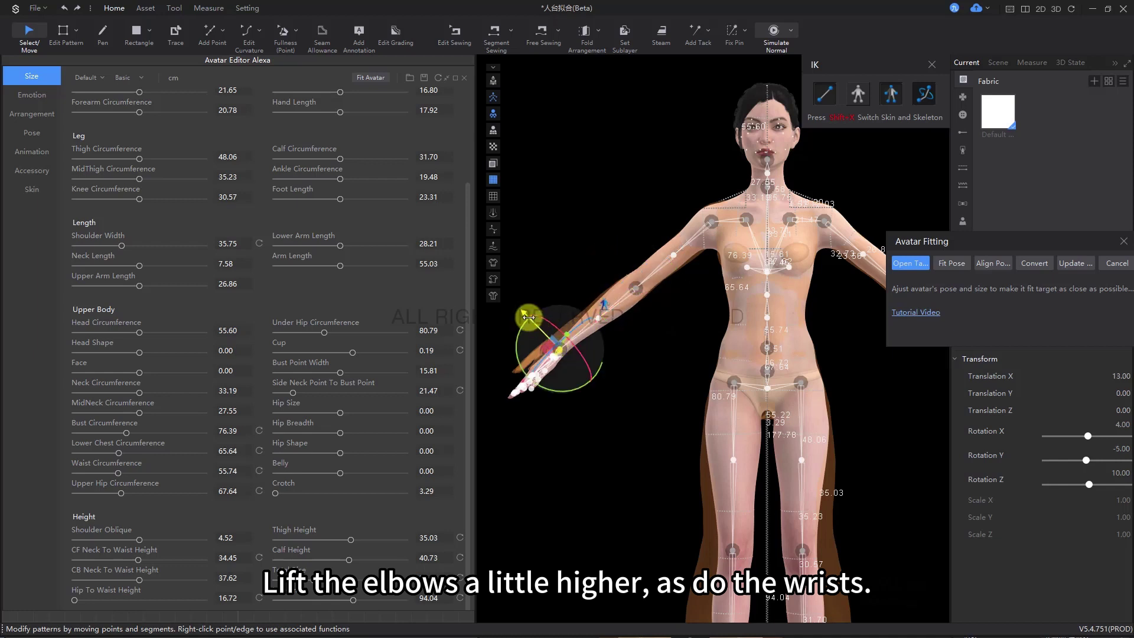
left_click_drag(527, 316, 525, 310)
left_click(673, 331)
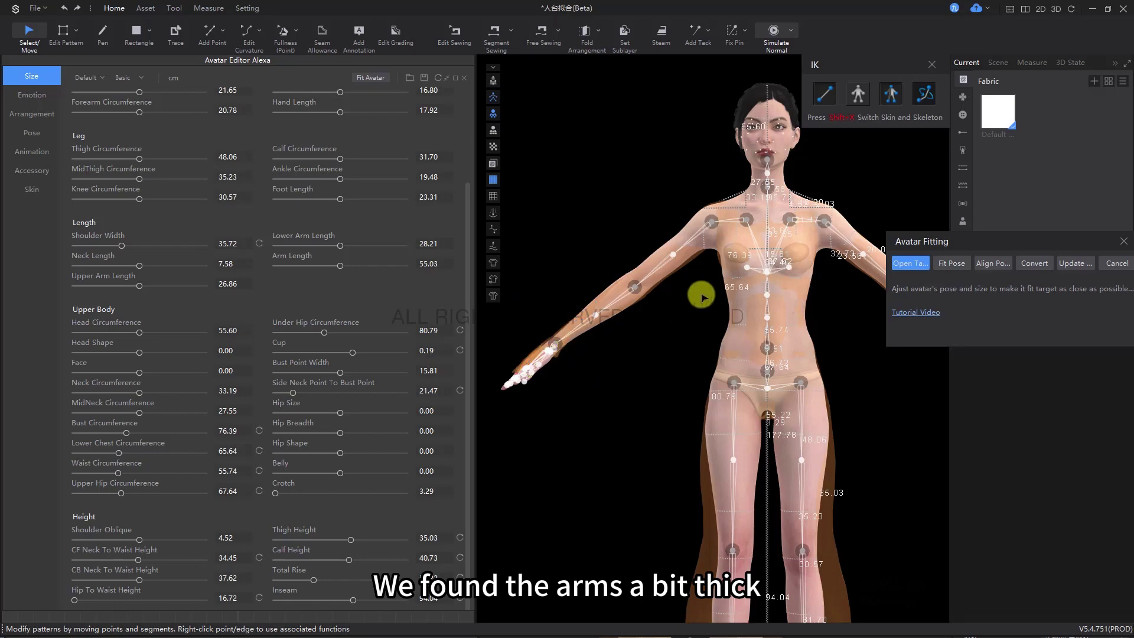
Slim the arms by reducing the Bicep Circumference to 22.18 cm and the Elbow Circumference to 19.88 cm.
middle_click_drag(706, 279, 683, 314)
scroll(670, 318, "up", 3)
scroll(673, 348, "up", 2)
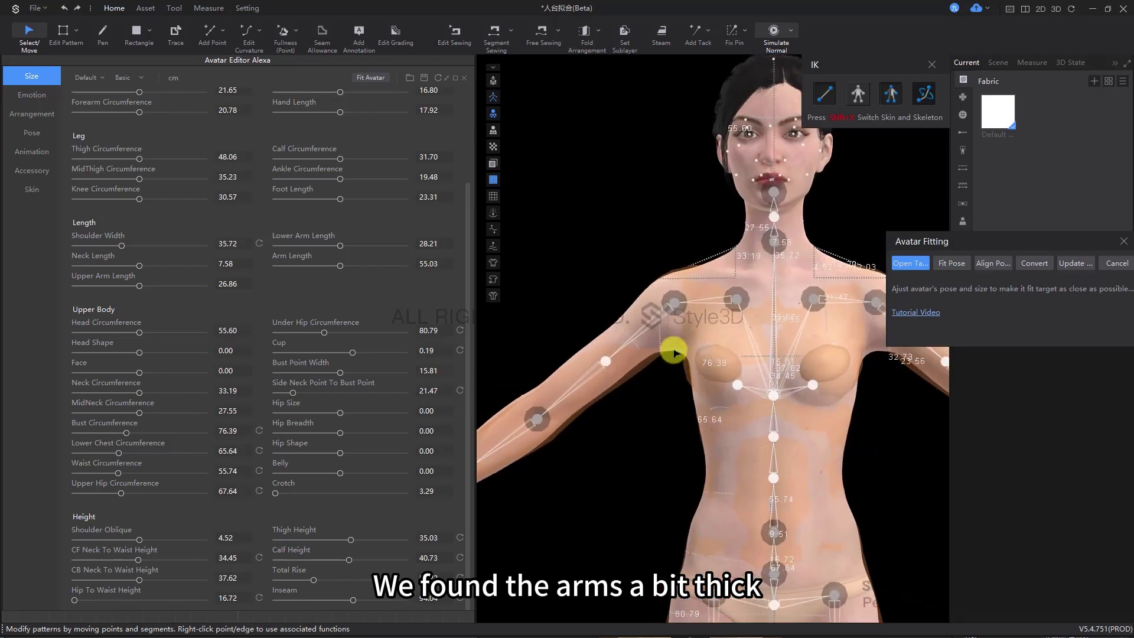
scroll(331, 316, "up", 2)
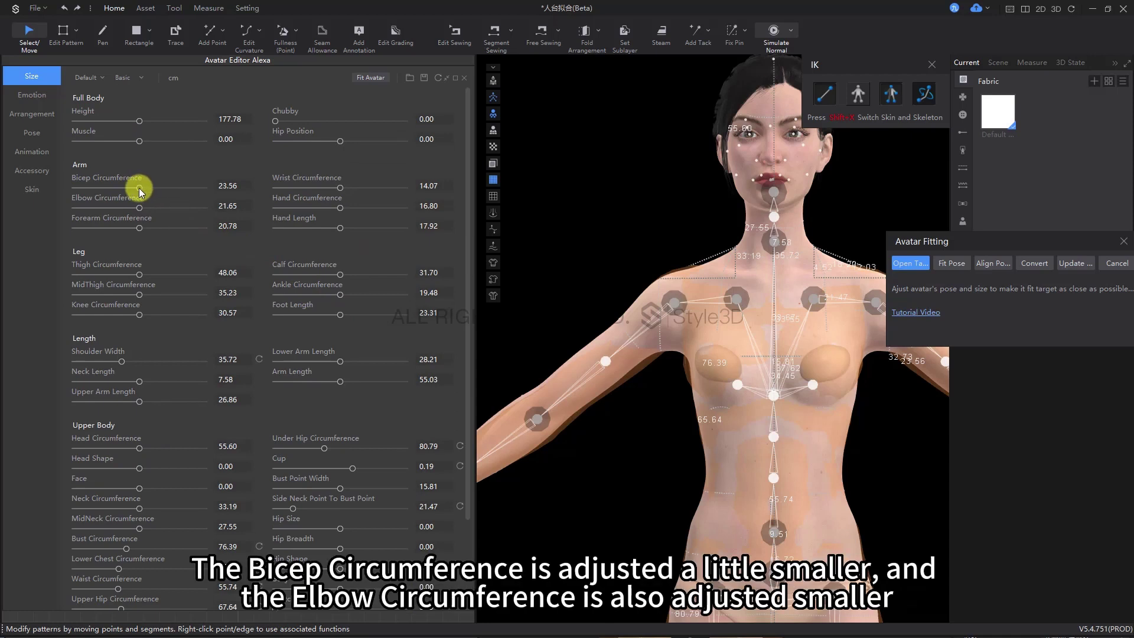
left_click_drag(140, 187, 130, 189)
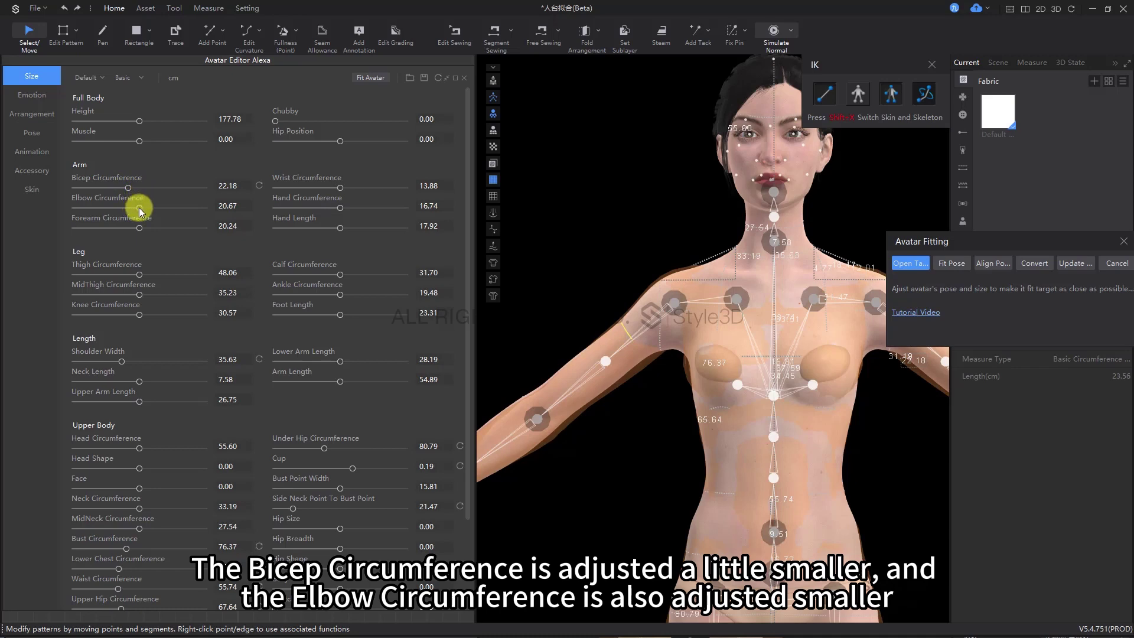
scroll(576, 361, "down", 2)
middle_click_drag(557, 365, 670, 309)
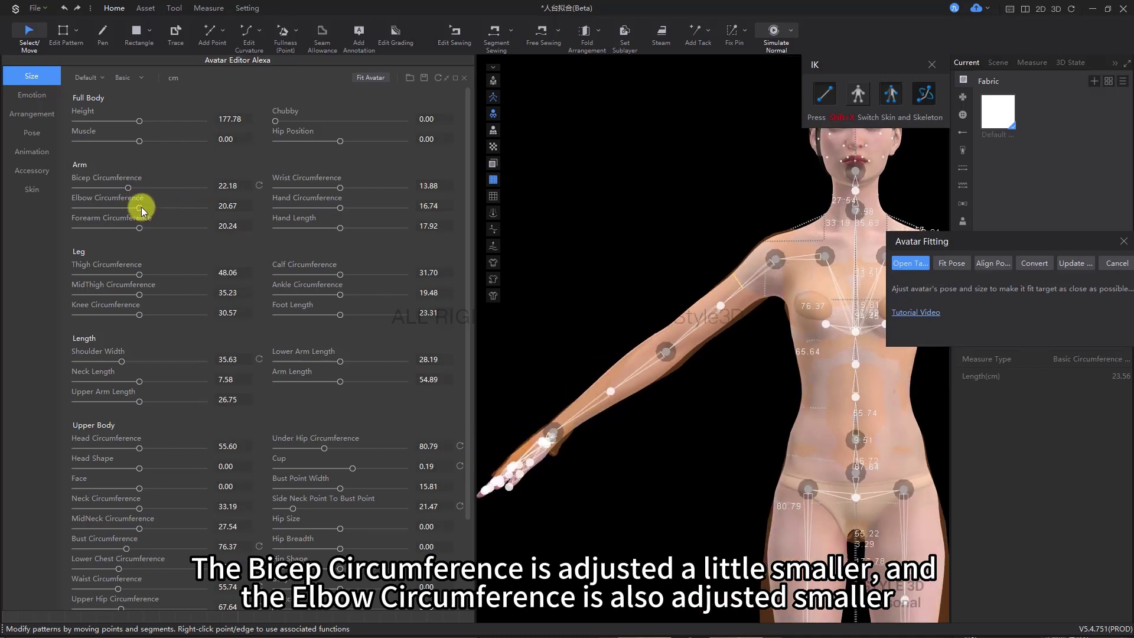
left_click_drag(134, 208, 134, 208)
Adjust the right elbow joint from the side and other angles to bring the arm into line with the target.
middle_click_drag(572, 348, 631, 324)
right_click_drag(631, 324, 617, 349)
scroll(616, 348, "up", 2)
left_click(609, 337)
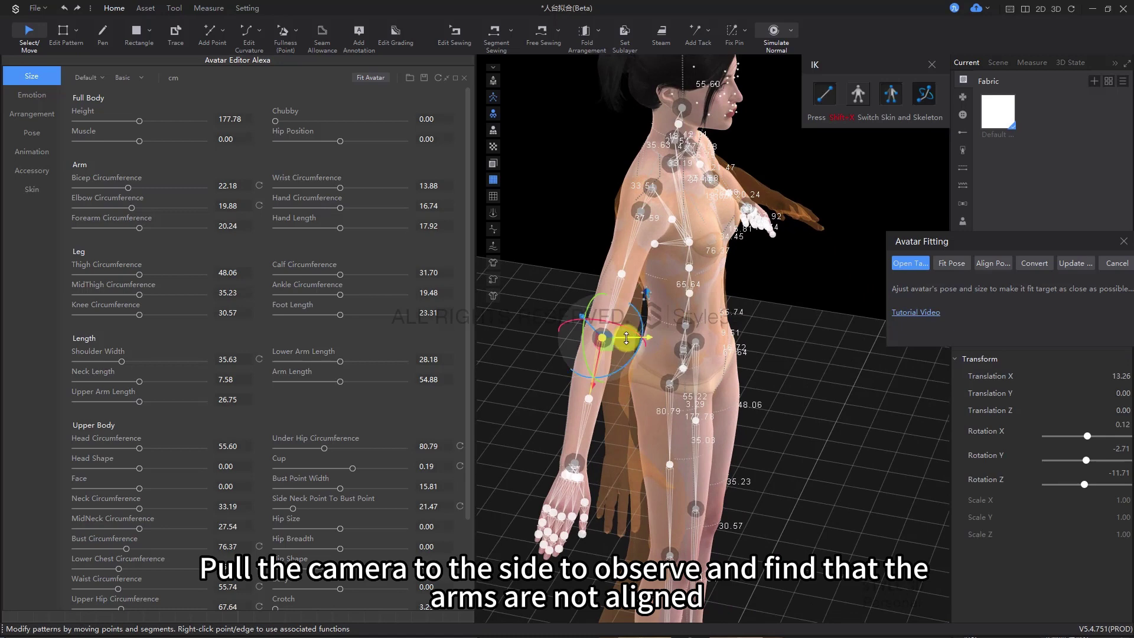
left_click_drag(626, 337, 649, 342)
right_click_drag(650, 361, 593, 316)
left_click_drag(604, 314, 616, 328)
right_click_drag(679, 354, 643, 372)
left_click_drag(667, 341, 643, 375)
Adjust the right wrist joint slightly so the forearm and hand line up with the target.
right_click_drag(643, 375, 617, 471)
middle_click_drag(617, 471, 640, 362)
left_click(630, 370)
left_click_drag(665, 386, 666, 391)
Shorten the Upper Arm Length to 25.43 cm, the Lower Arm Length to 27.75 cm and the Arm Length to 53.12 cm.
right_click_drag(666, 391, 625, 293)
middle_click_drag(696, 283, 647, 354)
scroll(647, 354, "up", 2)
scroll(646, 351, "down", 2)
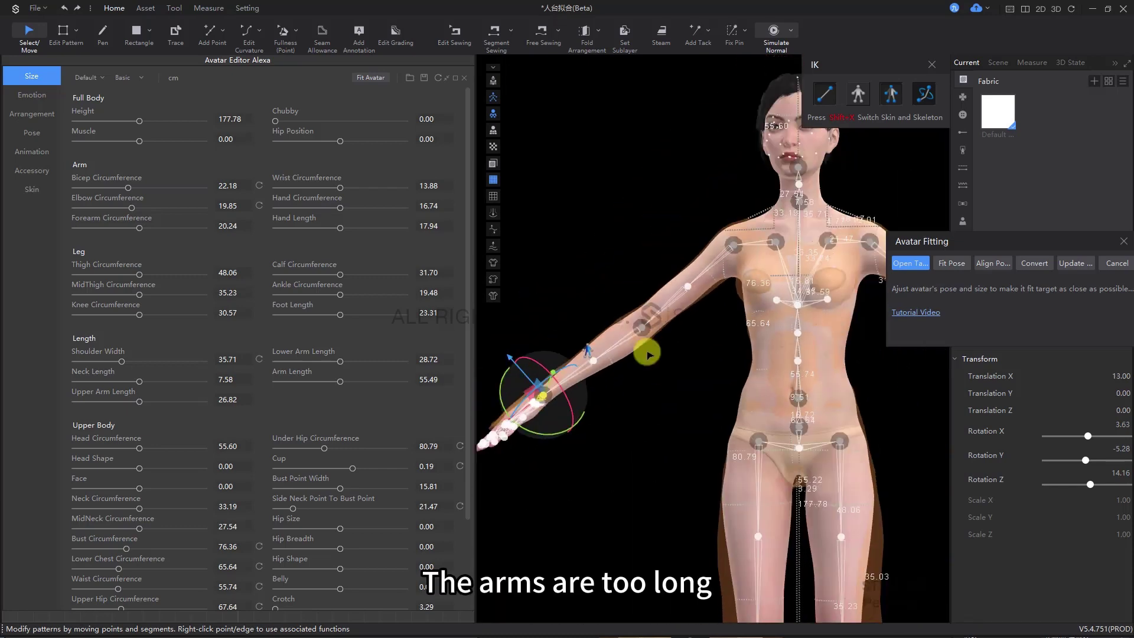
right_click_drag(613, 392, 648, 410)
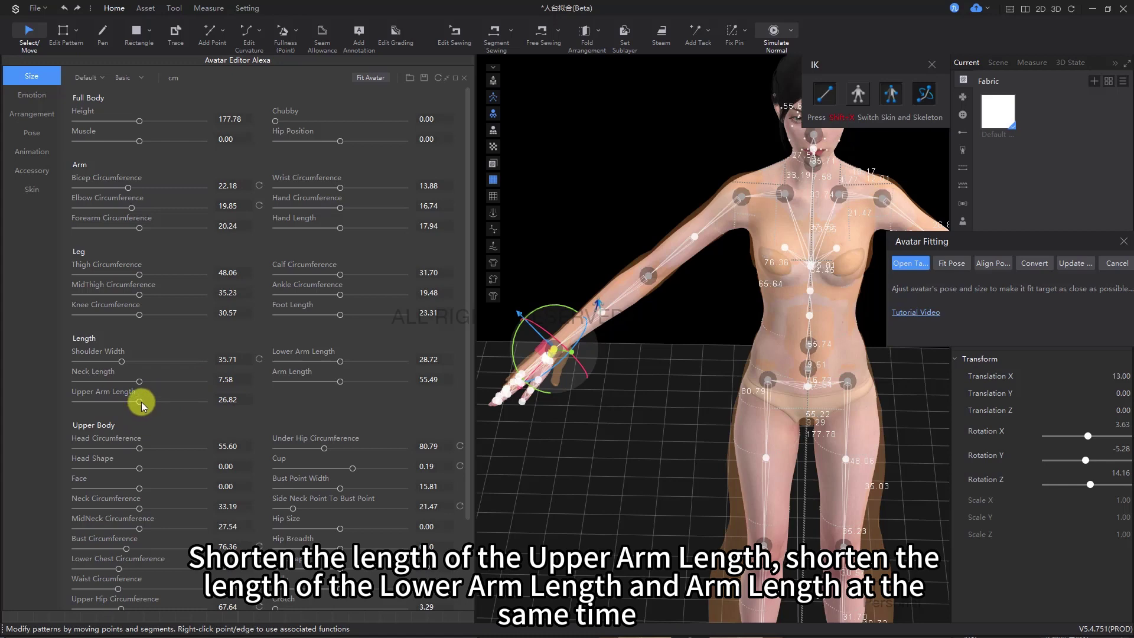
left_click_drag(142, 404, 127, 401)
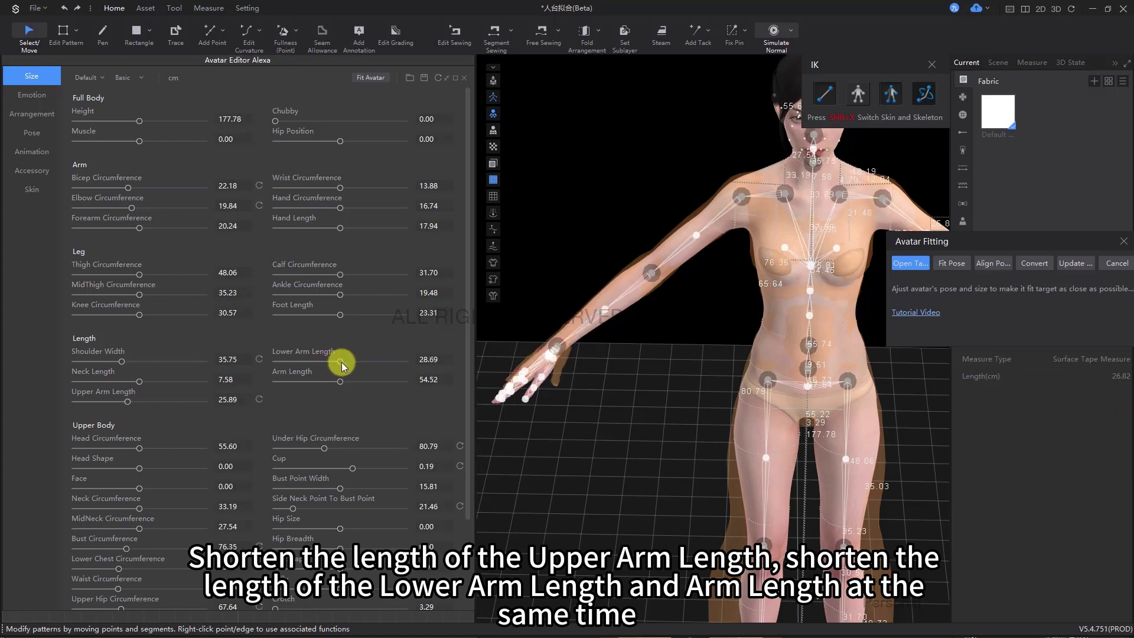
left_click_drag(341, 362, 336, 380)
Fine-tune the wrist position by shortening the Arm Length to 52.65 cm and the Lower Arm Length to 27.48 cm.
right_click_drag(610, 405, 627, 423)
scroll(645, 417, "up", 6)
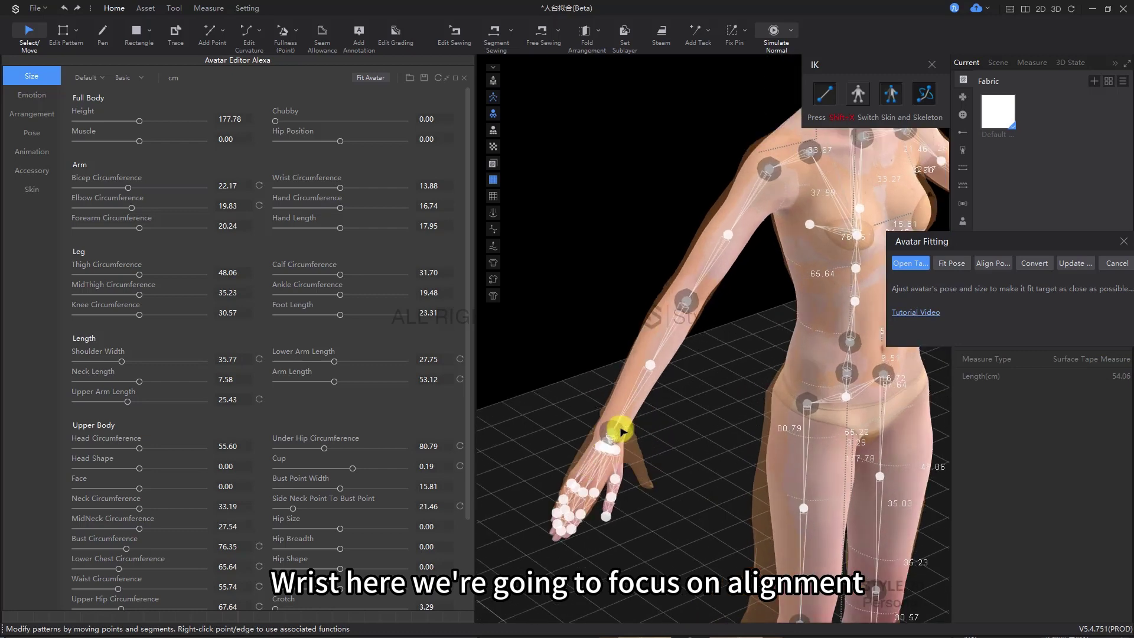
scroll(576, 395, "up", 3)
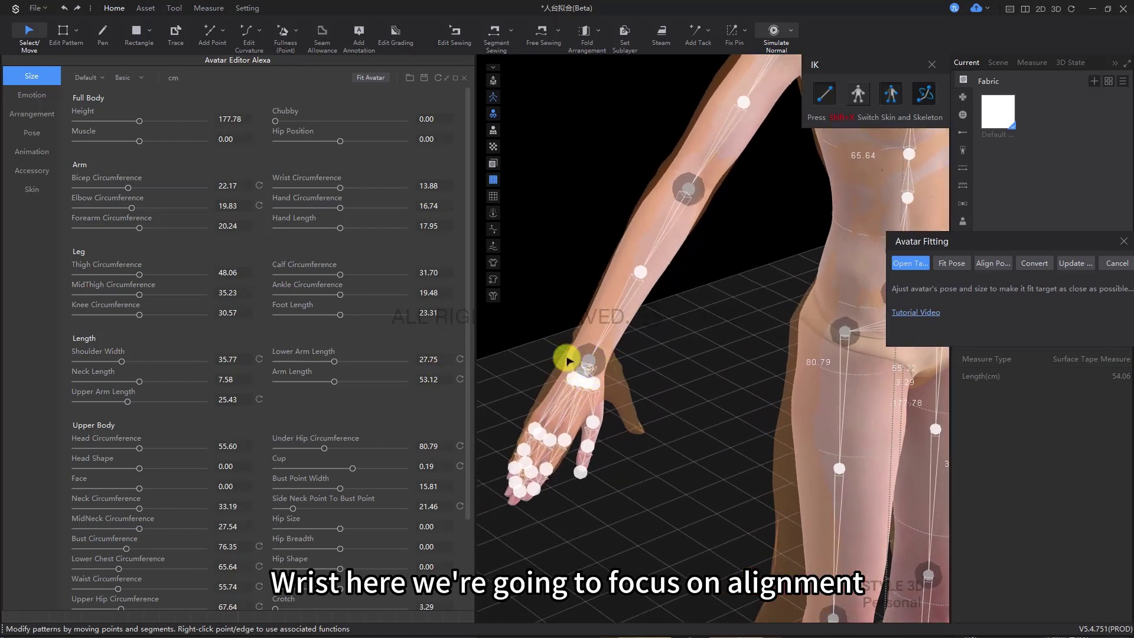
right_click_drag(589, 385, 536, 394)
scroll(607, 341, "up", 4)
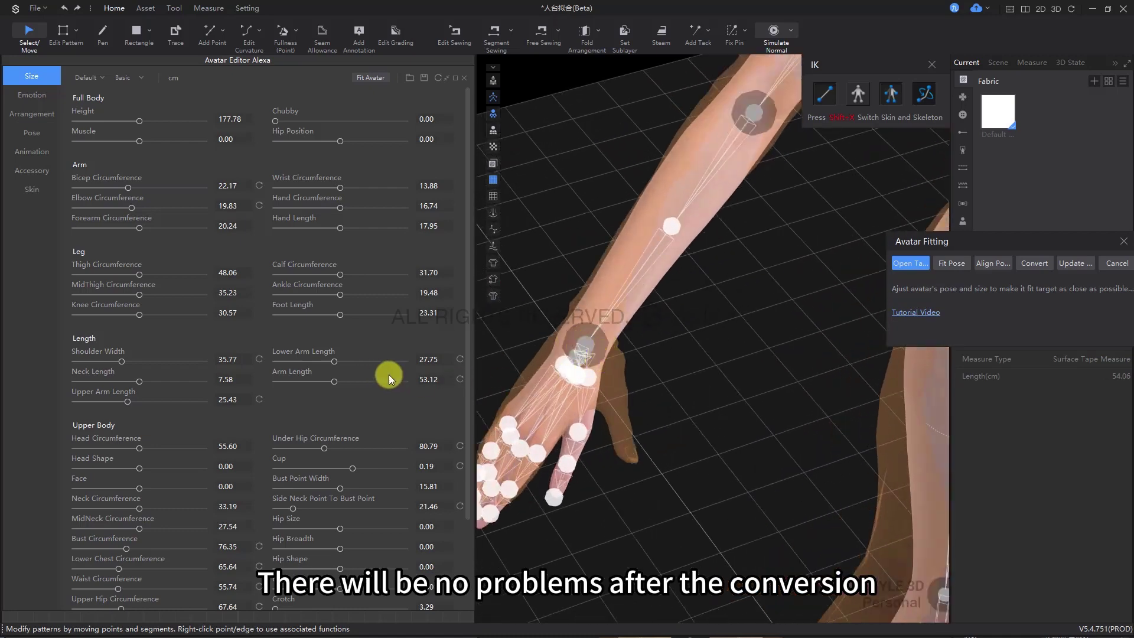
left_click_drag(336, 381, 333, 361)
Examine how the right wrist and arm joints line up with the target body from near and far.
right_click_drag(692, 294, 671, 308)
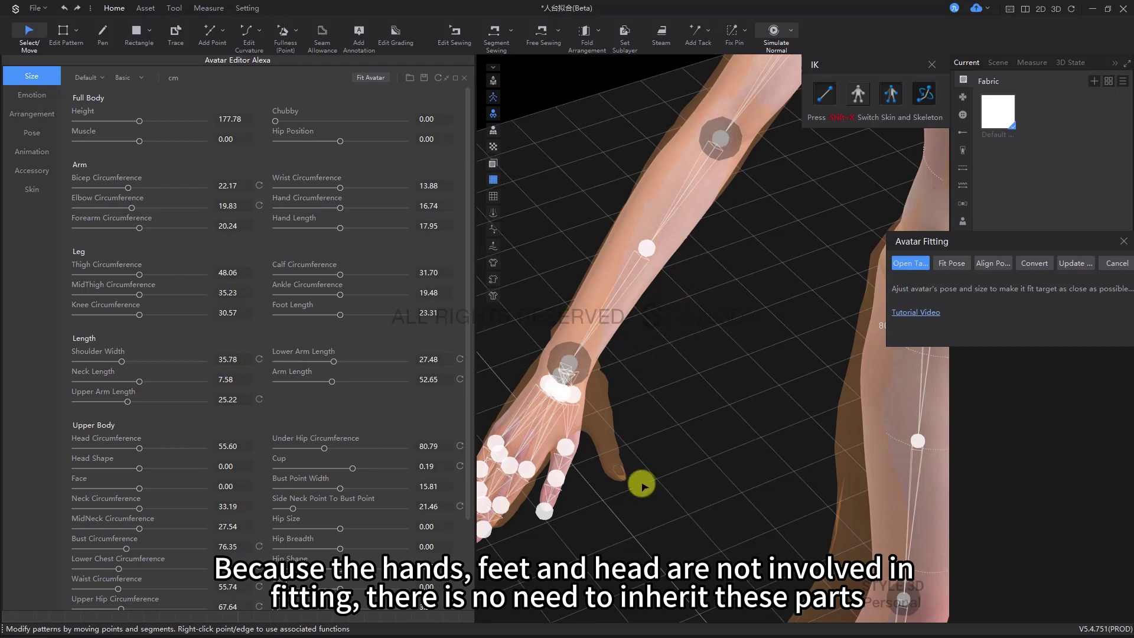
scroll(667, 517, "down", 3)
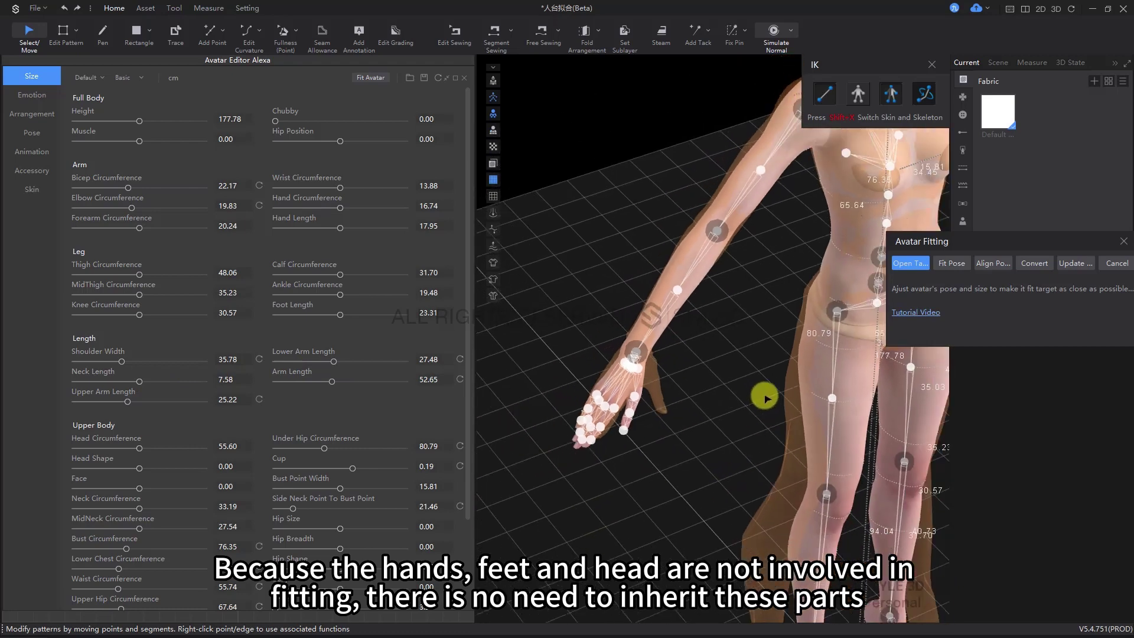
scroll(765, 396, "down", 1)
middle_click_drag(773, 391, 764, 456)
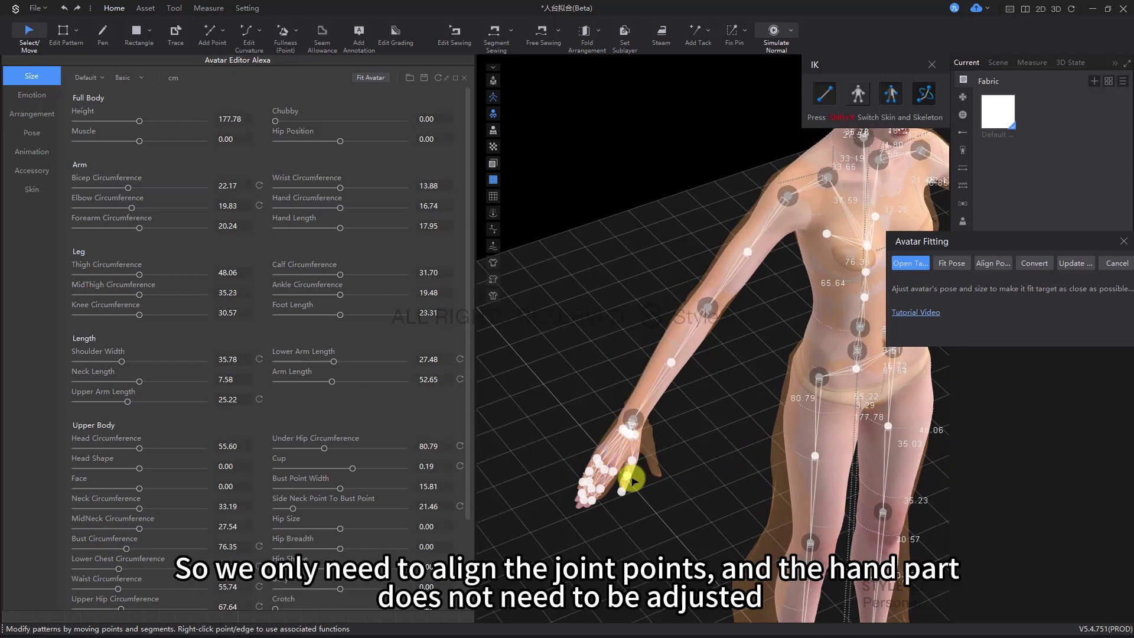
scroll(626, 443, "up", 2)
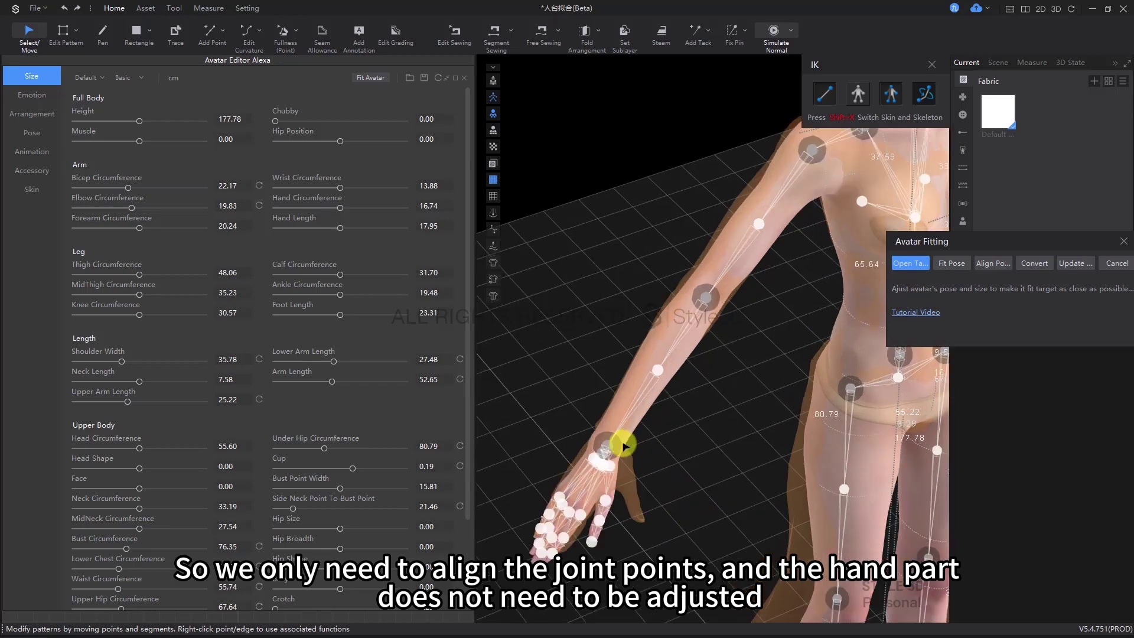
scroll(633, 402, "up", 1)
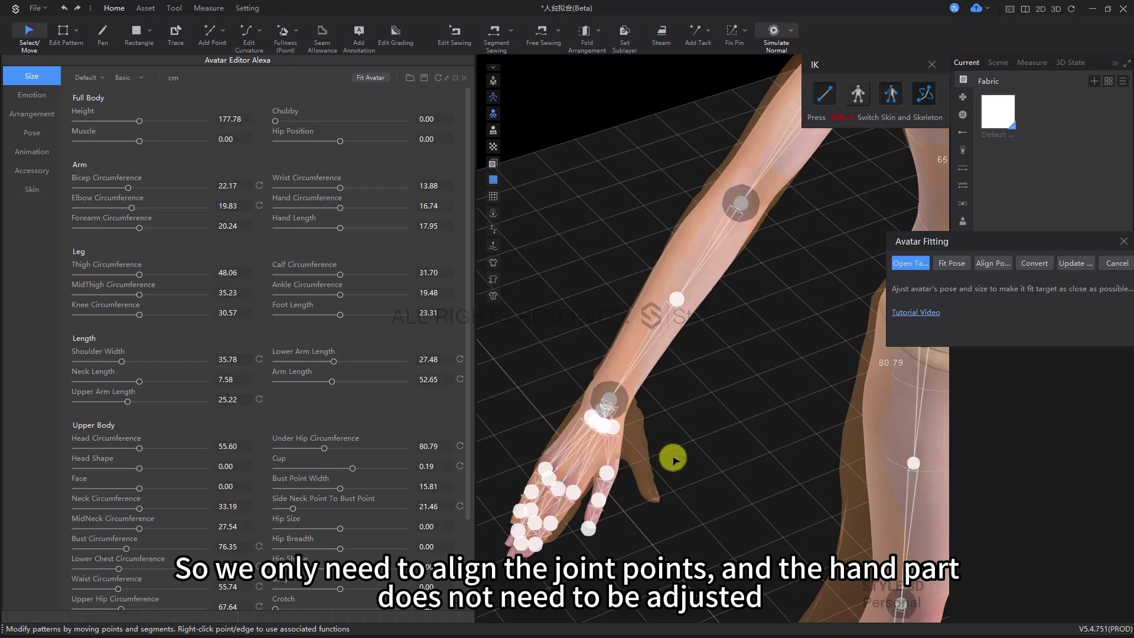
scroll(628, 505, "down", 1)
scroll(619, 443, "up", 2)
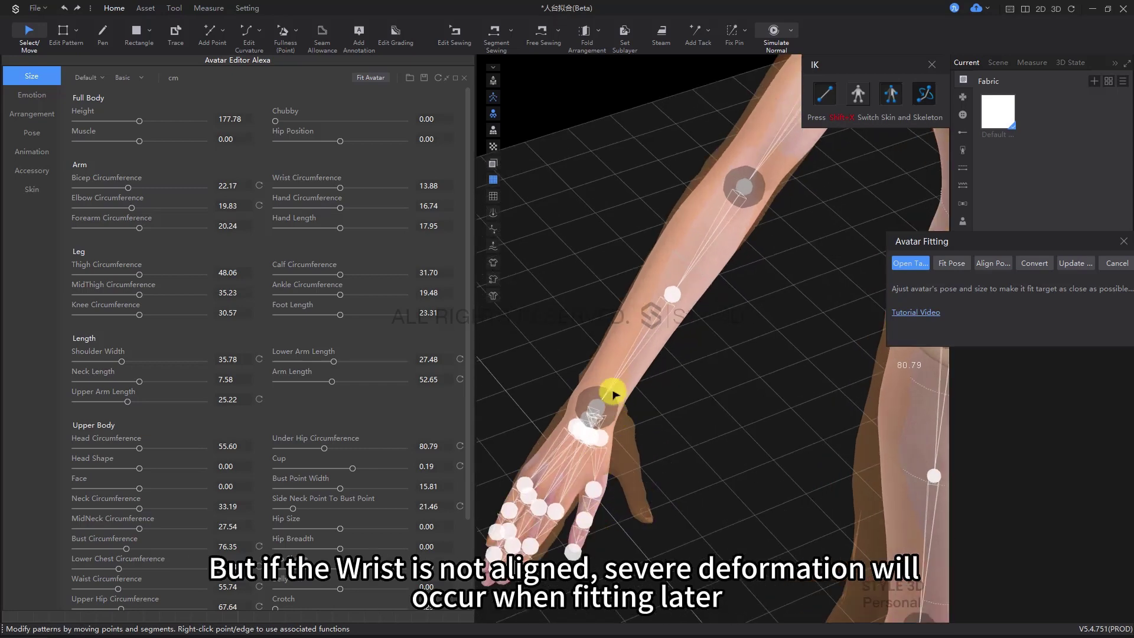
Turn off linked left-right joint movement and reposition the left elbow joint so the arm follows the target.
right_click_drag(604, 385, 588, 423)
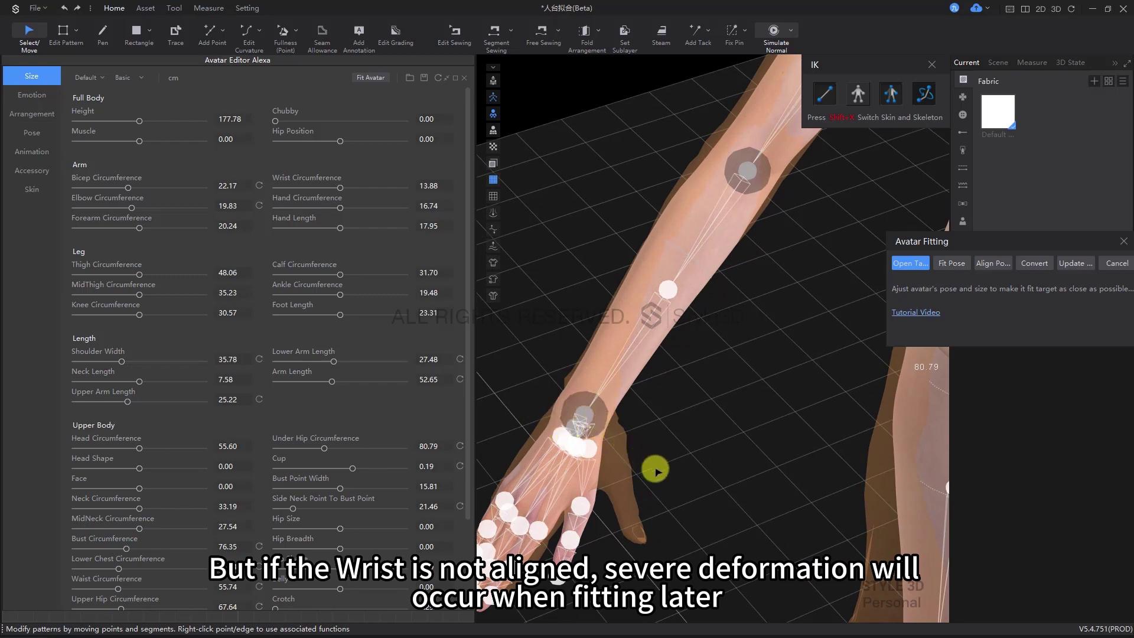
right_click_drag(658, 468, 727, 352)
scroll(714, 348, "up", 2)
left_click(733, 289)
scroll(728, 352, "up", 2)
middle_click_drag(772, 300, 727, 315)
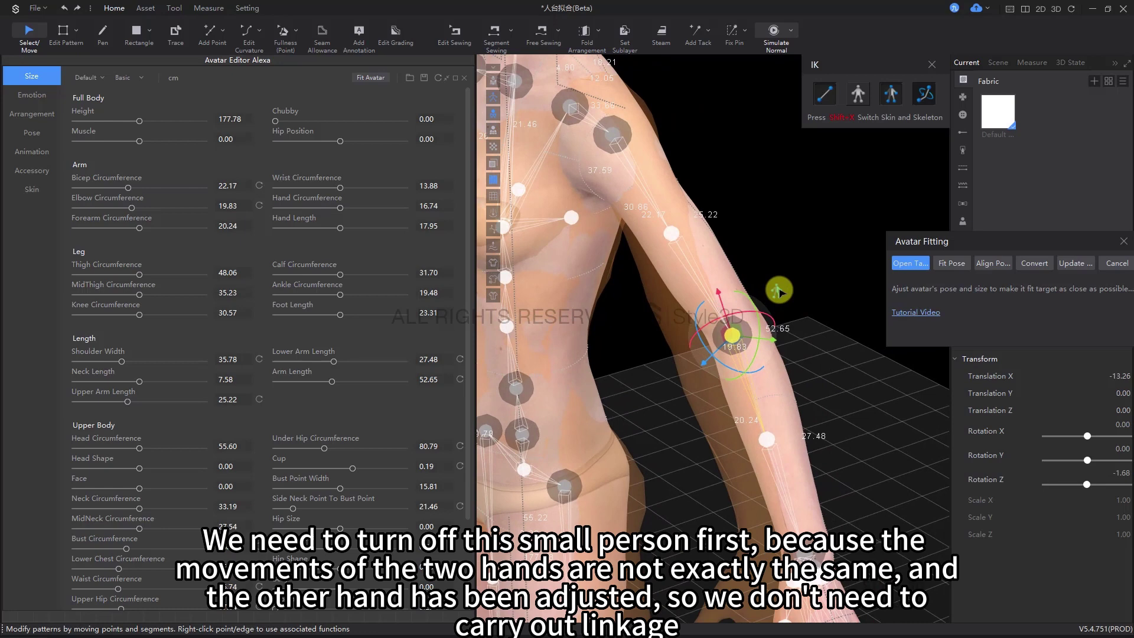
right_click_drag(779, 290, 810, 336)
left_click_drag(794, 337, 777, 333)
right_click_drag(776, 334, 837, 352)
left_click_drag(715, 345, 770, 370)
Move the left wrist joint onto the target's wrist, bringing Lower Arm Length to about 26.89 cm and Arm Length to 52.05 cm.
right_click_drag(770, 370, 667, 380)
left_click(567, 357)
left_click_drag(668, 380, 659, 370)
right_click_drag(659, 370, 659, 363)
left_click_drag(654, 359, 643, 354)
right_click_drag(643, 354, 634, 345)
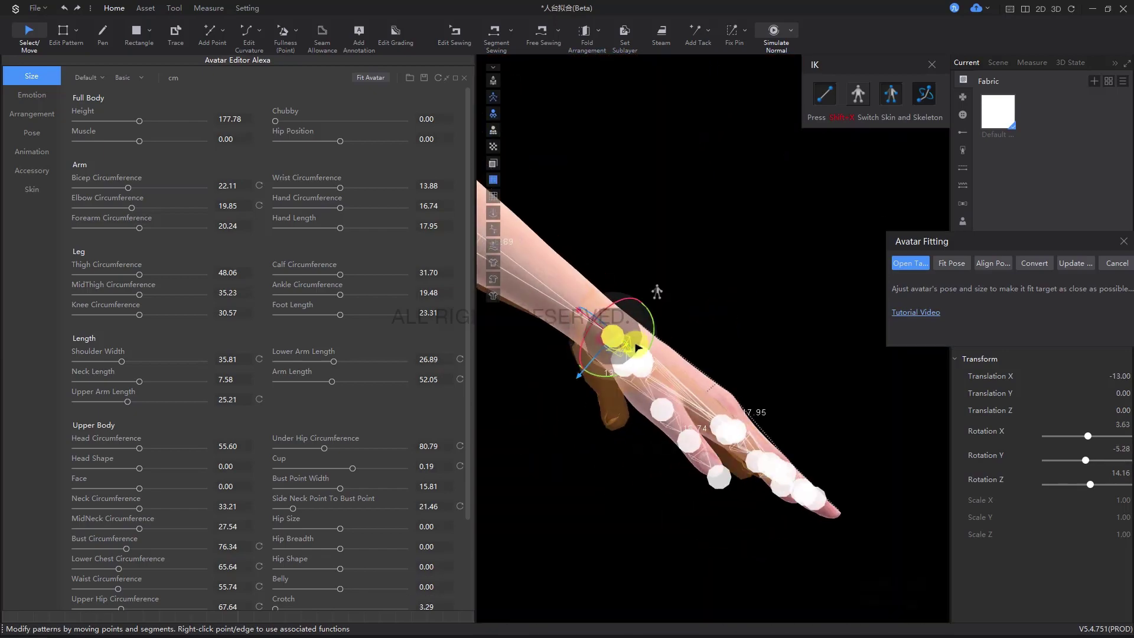
Fine-tune the left wrist joint from several angles to a Lower Arm Length of 26.87 cm and Arm Length of 52.03 cm.
left_click_drag(592, 358, 586, 363)
right_click_drag(586, 363, 661, 395)
left_click_drag(664, 347, 659, 346)
right_click_drag(659, 346, 660, 349)
left_click_drag(618, 362, 616, 364)
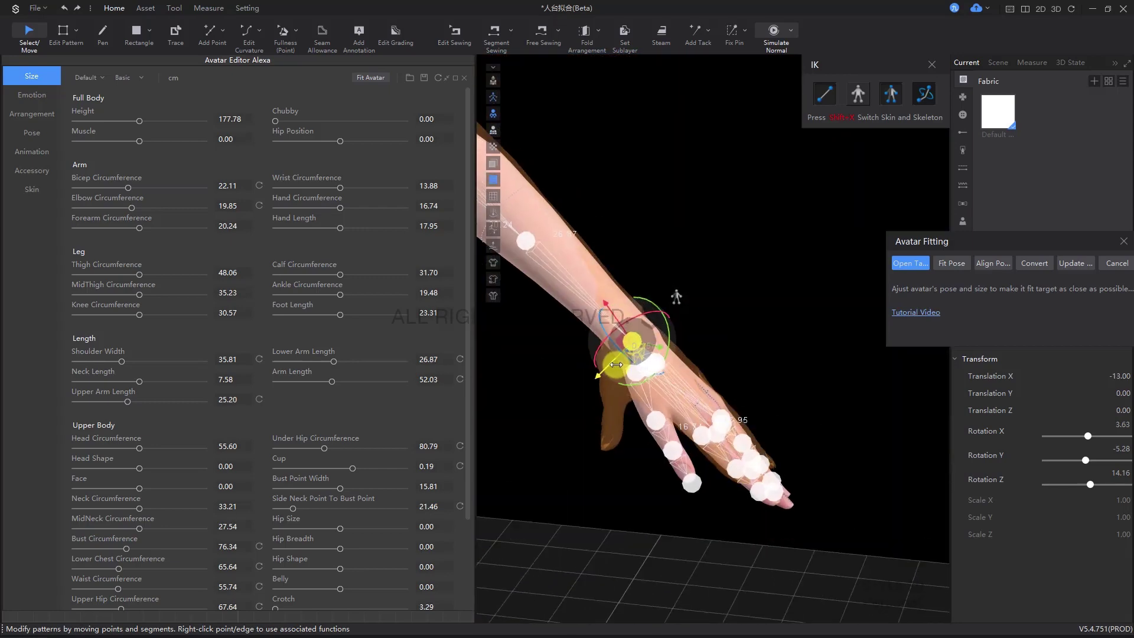
left_click(757, 300)
Turn on linked movement for the legs and rotate the right hip joint outward to about -6.22 on Y, matching the target's stance.
right_click_drag(749, 303, 693, 359)
scroll(693, 359, "down", 4)
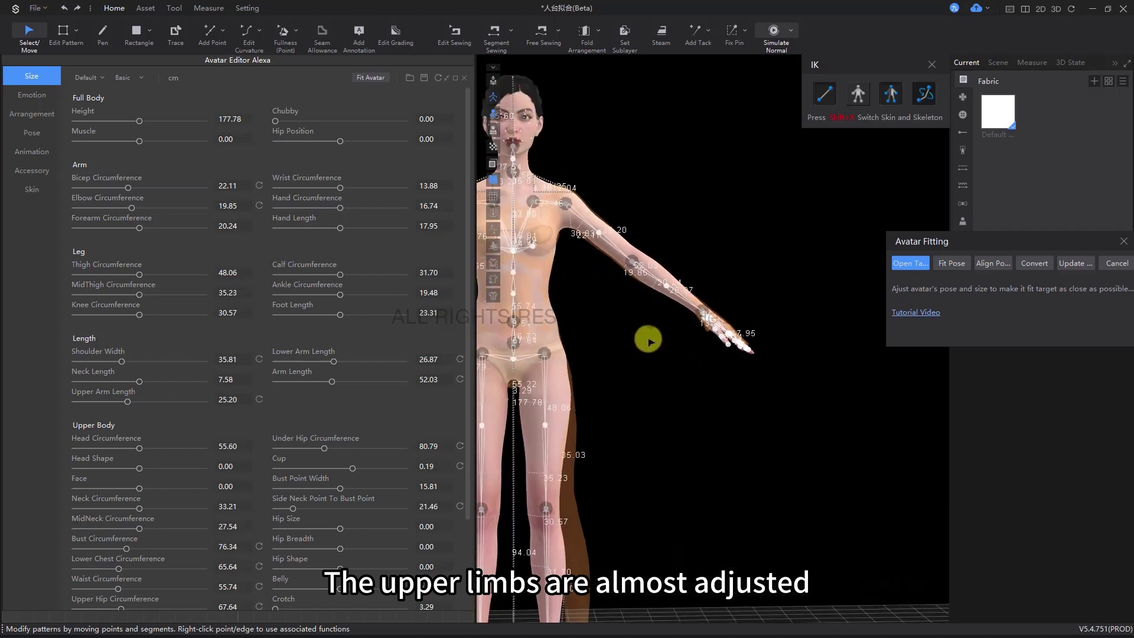
middle_click_drag(665, 331, 786, 298)
scroll(660, 376, "down", 2)
middle_click_drag(678, 359, 746, 283)
scroll(677, 316, "up", 1)
left_click(667, 256)
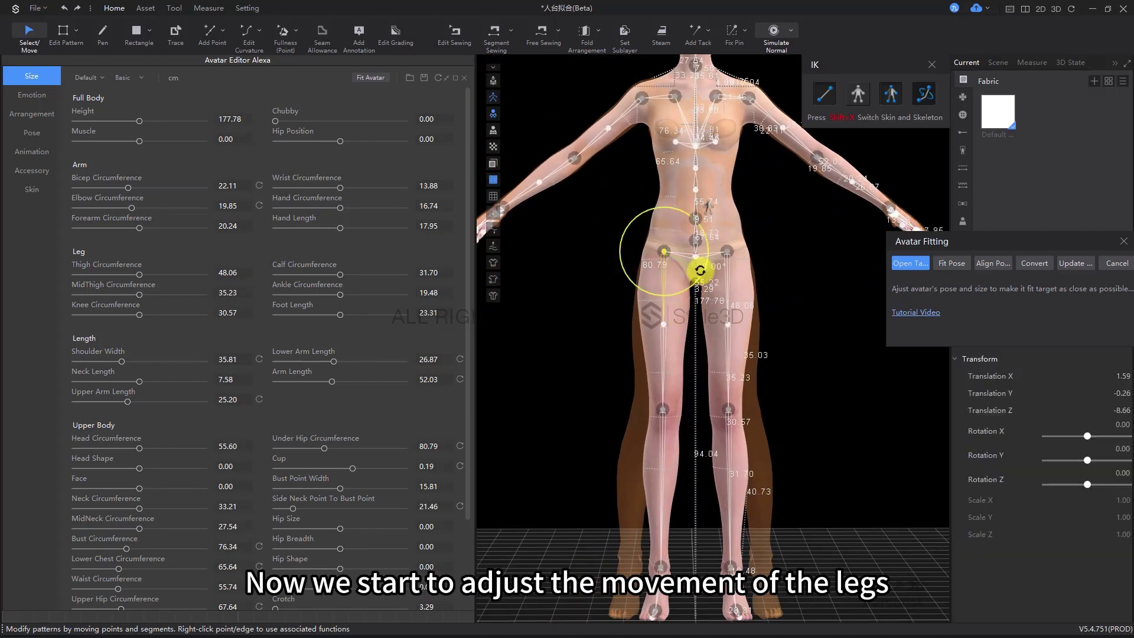
left_click_drag(700, 270, 699, 274)
key("ctrl+z")
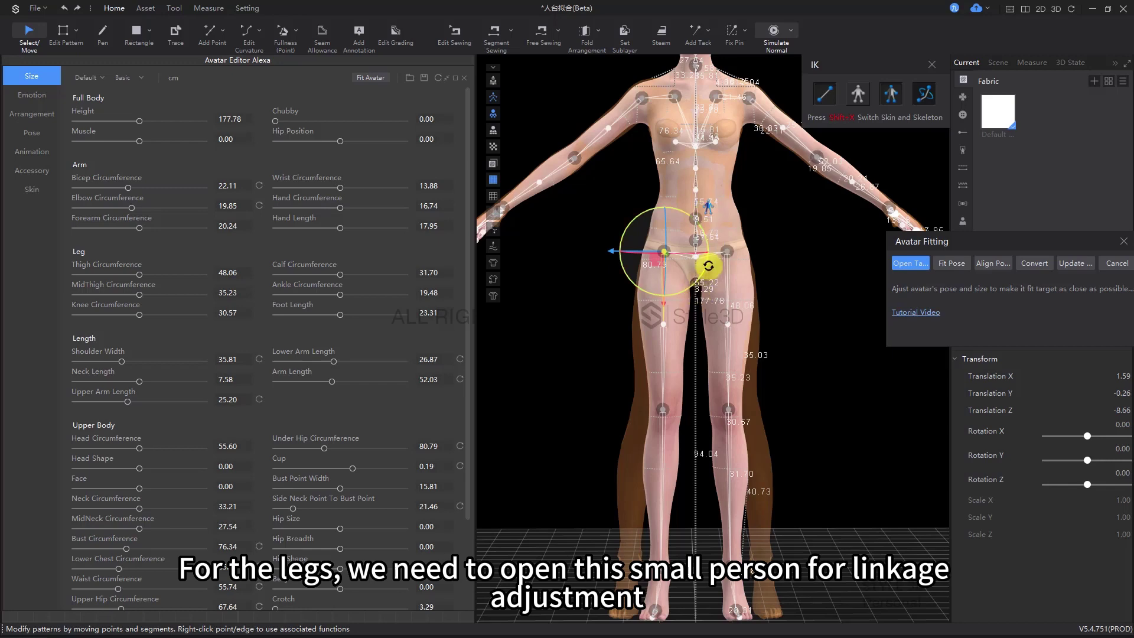
left_click_drag(708, 267, 706, 270)
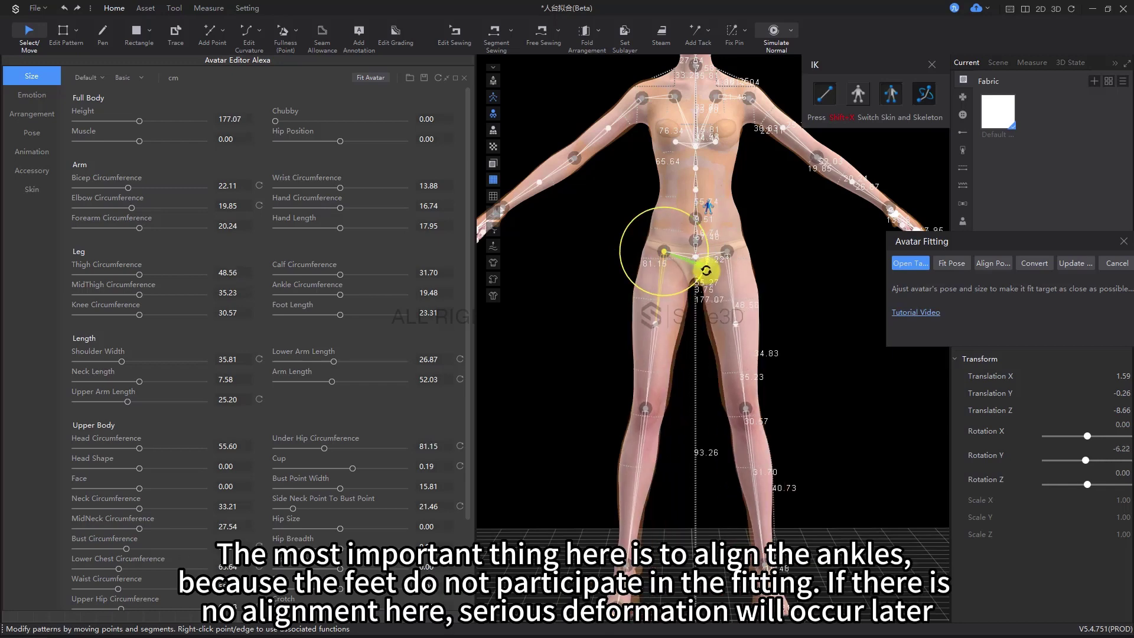
Adjust the linked right knee joint in side view so the lower legs move toward the target's posture.
scroll(667, 448, "up", 3)
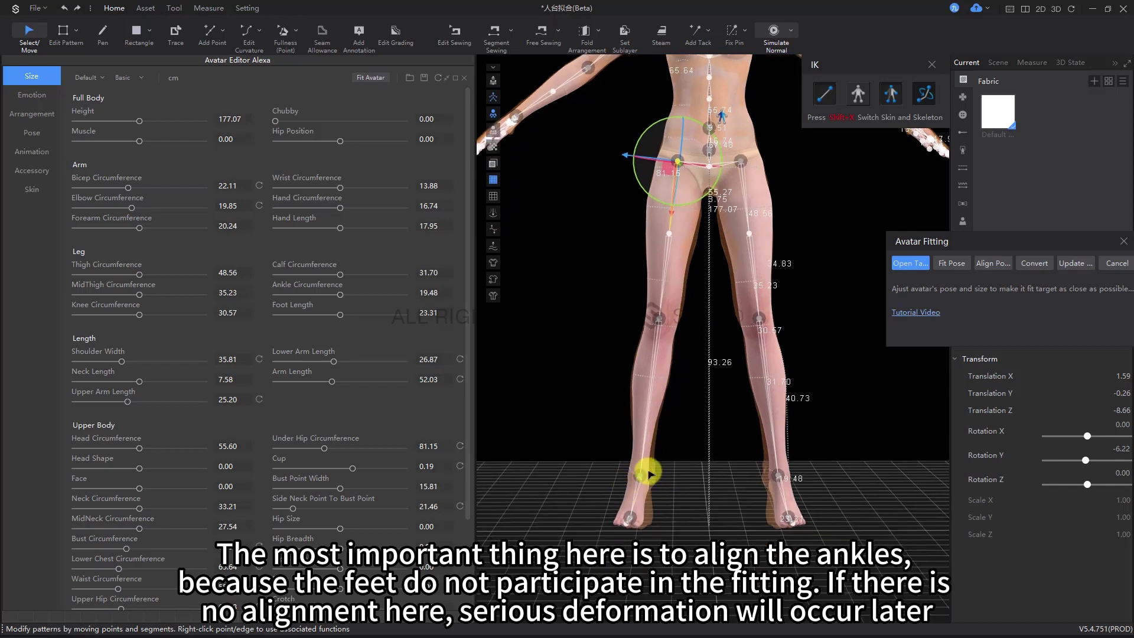
scroll(679, 321, "down", 3)
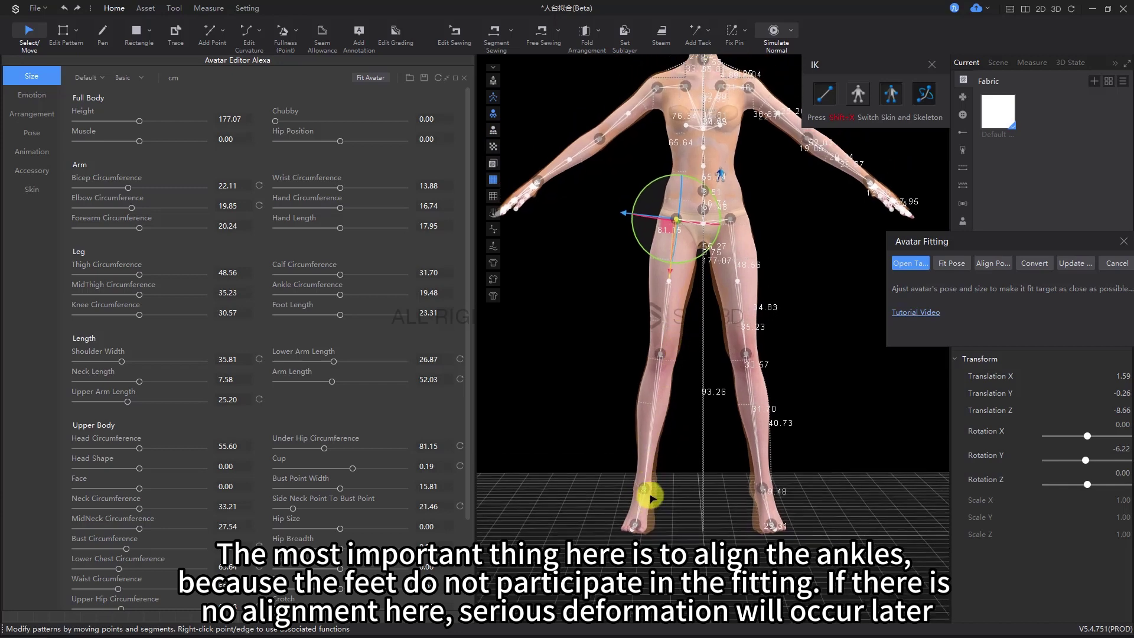
scroll(654, 481, "up", 4)
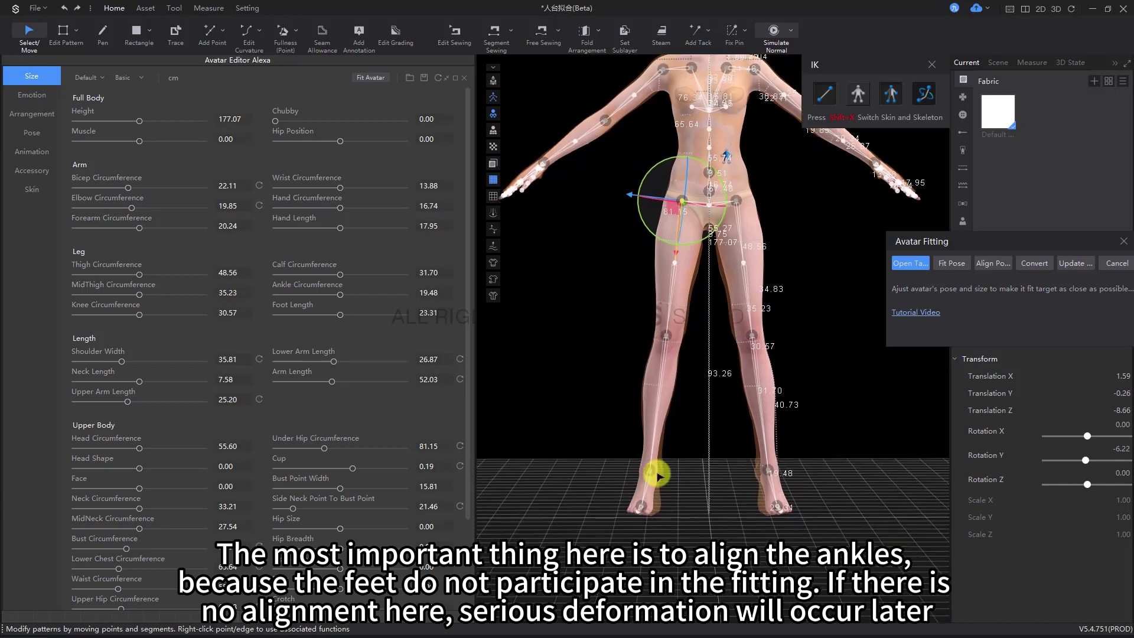
scroll(654, 475, "down", 1)
right_click_drag(650, 475, 661, 377)
scroll(662, 354, "up", 2)
left_click(661, 322)
left_click(795, 349)
right_click_drag(794, 349, 714, 359)
left_click(670, 329)
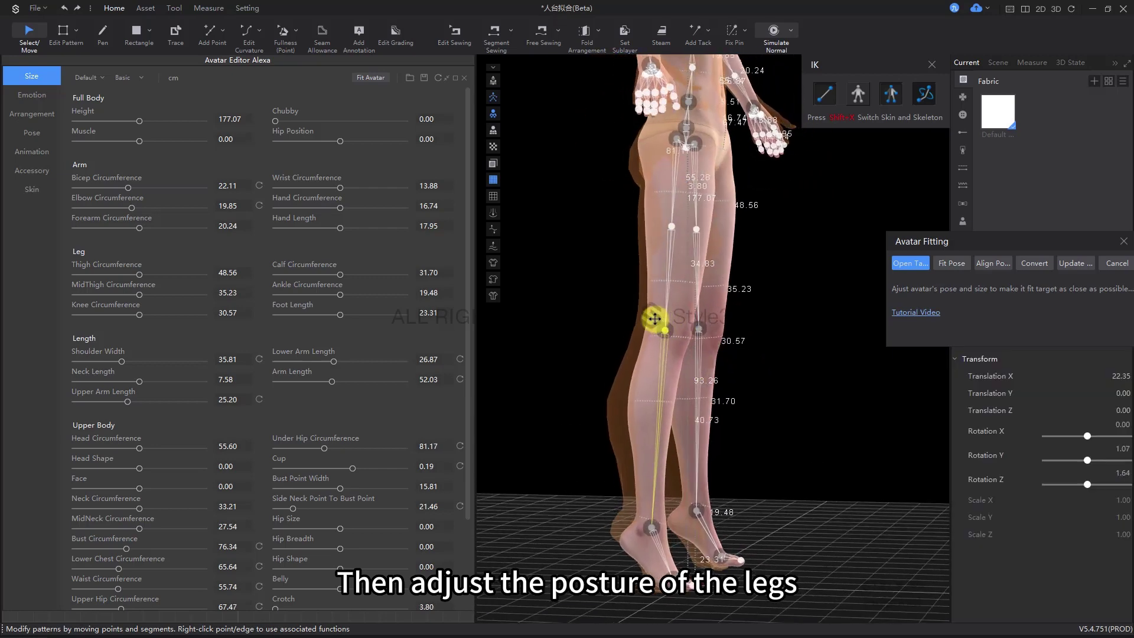
left_click_drag(655, 318, 652, 319)
right_click_drag(652, 318, 632, 373)
Rotate the linked hip joint in side view so the whole legs line up with the target.
left_click(687, 136)
right_click_drag(696, 189, 735, 157)
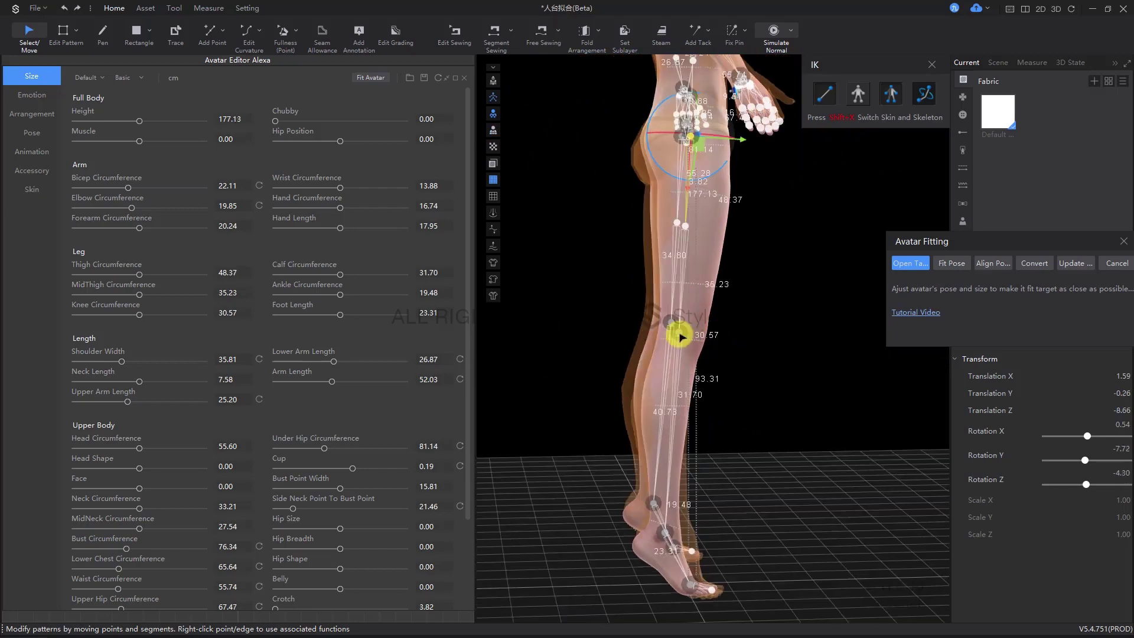
left_click_drag(708, 356, 708, 358)
Move the linked right ankle joint onto the target's ankle.
right_click_drag(708, 358, 668, 450)
scroll(667, 450, "up", 3)
left_click(669, 412)
left_click_drag(650, 410, 719, 437)
Compare the thickness of the calves and ankles with the target body from several angles.
scroll(713, 368, "down", 5)
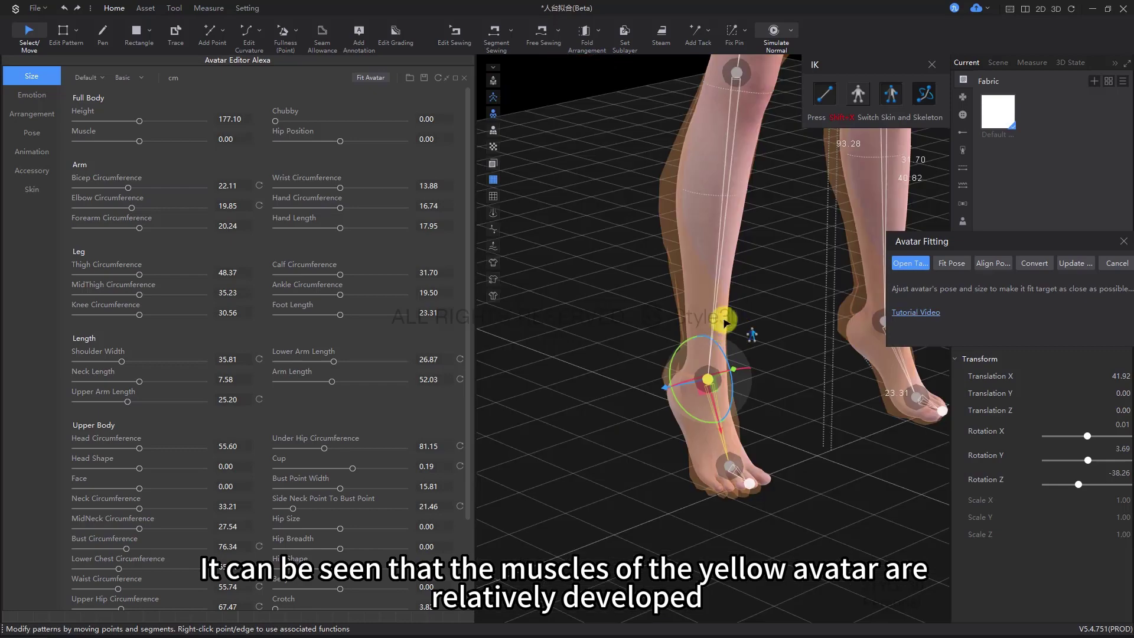
right_click_drag(725, 322, 670, 369)
scroll(678, 378, "down", 3)
right_click_drag(684, 261, 674, 436)
middle_click_drag(645, 476, 660, 380)
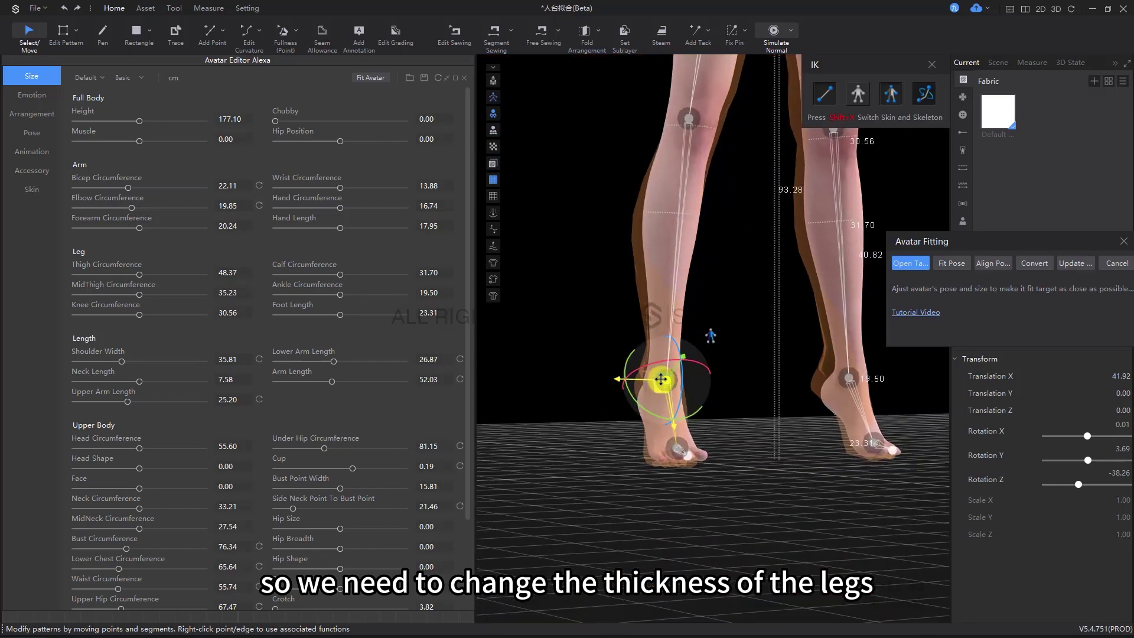
right_click_drag(661, 380, 682, 425)
scroll(697, 397, "up", 2)
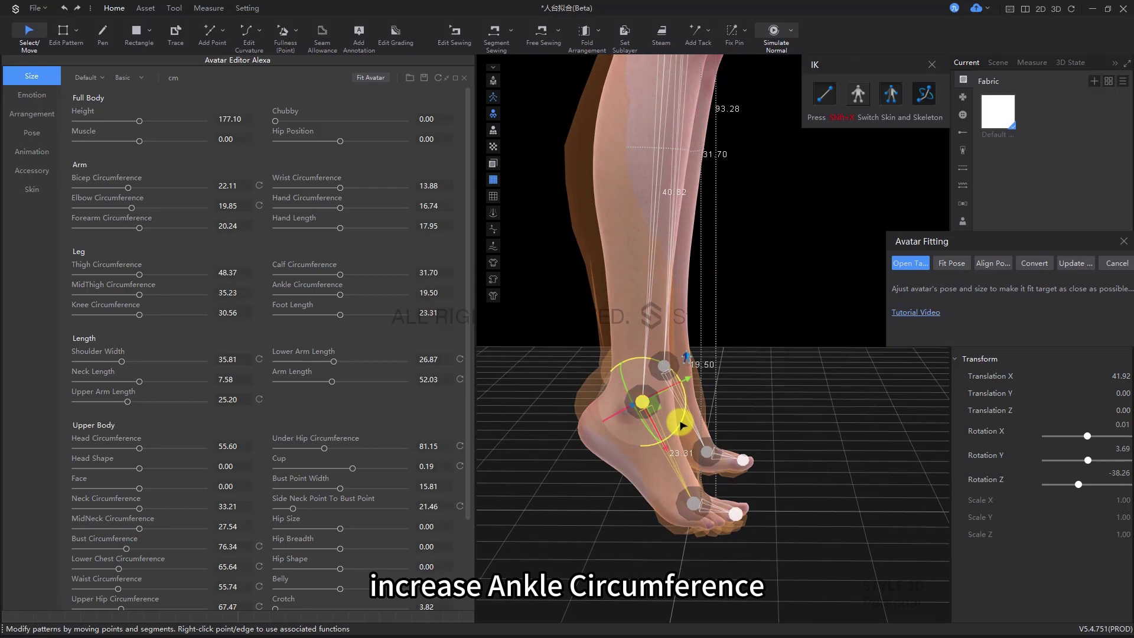
right_click_drag(559, 373, 421, 310)
Increase the Ankle Circumference to 19.68 cm and the Calf Circumference to 33.63 cm.
left_click(543, 371)
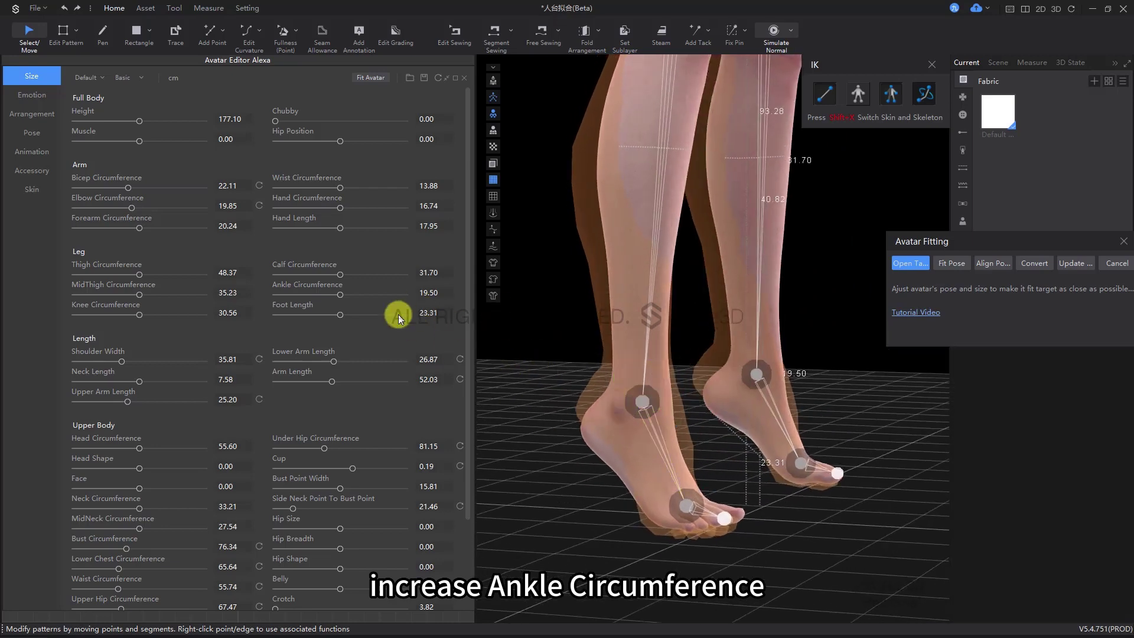
left_click_drag(341, 295, 333, 296)
right_click_drag(582, 361, 520, 358)
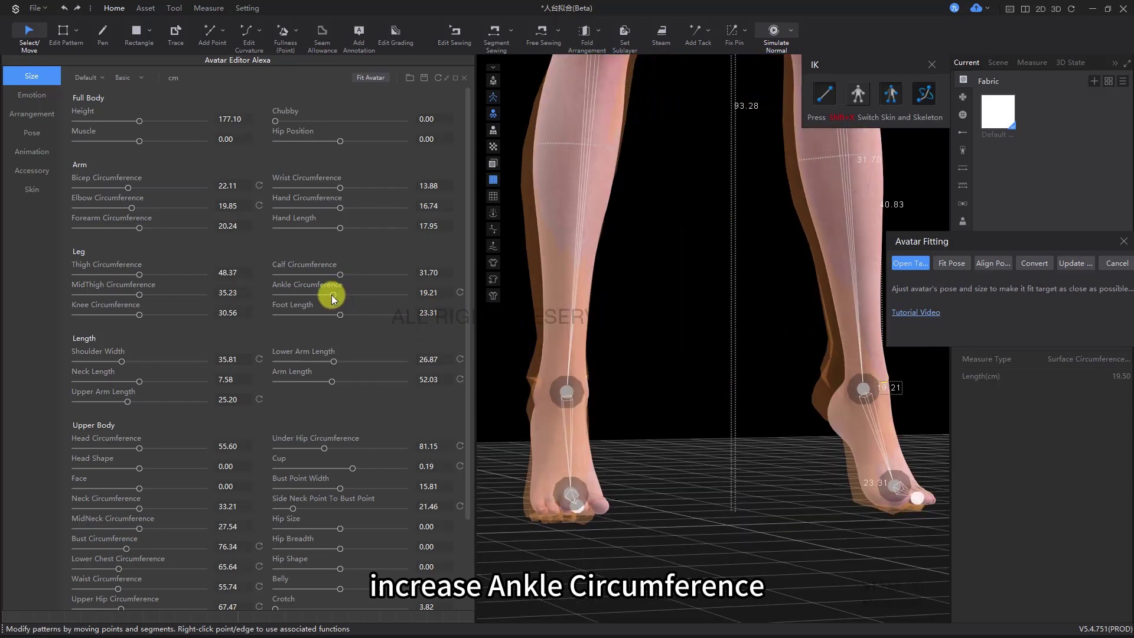
left_click_drag(340, 293, 344, 293)
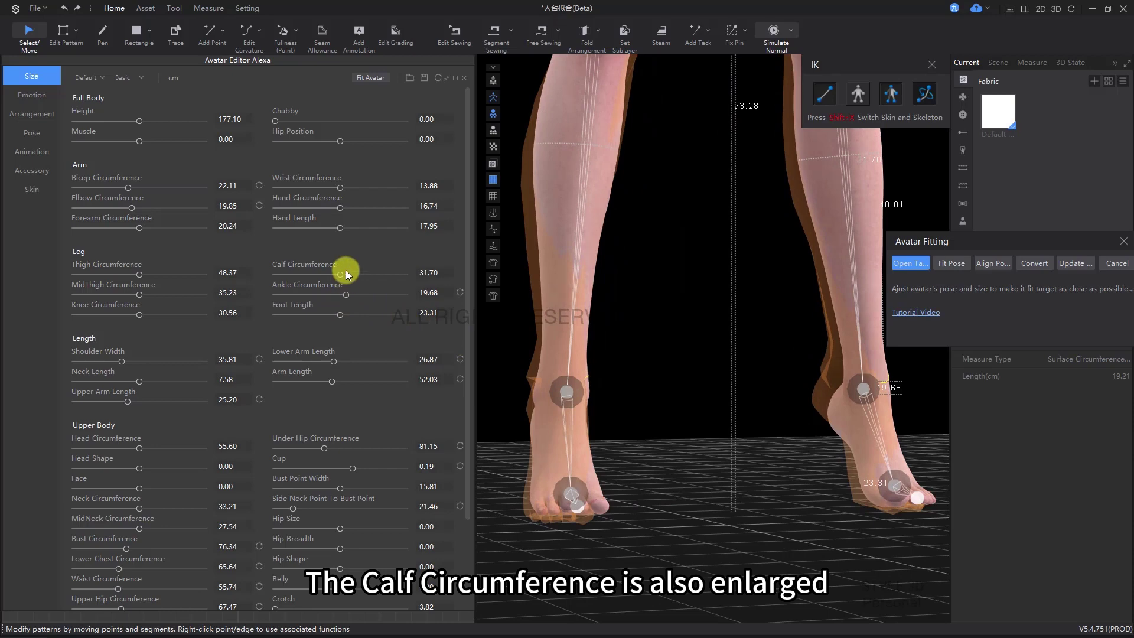
left_click_drag(340, 273, 352, 274)
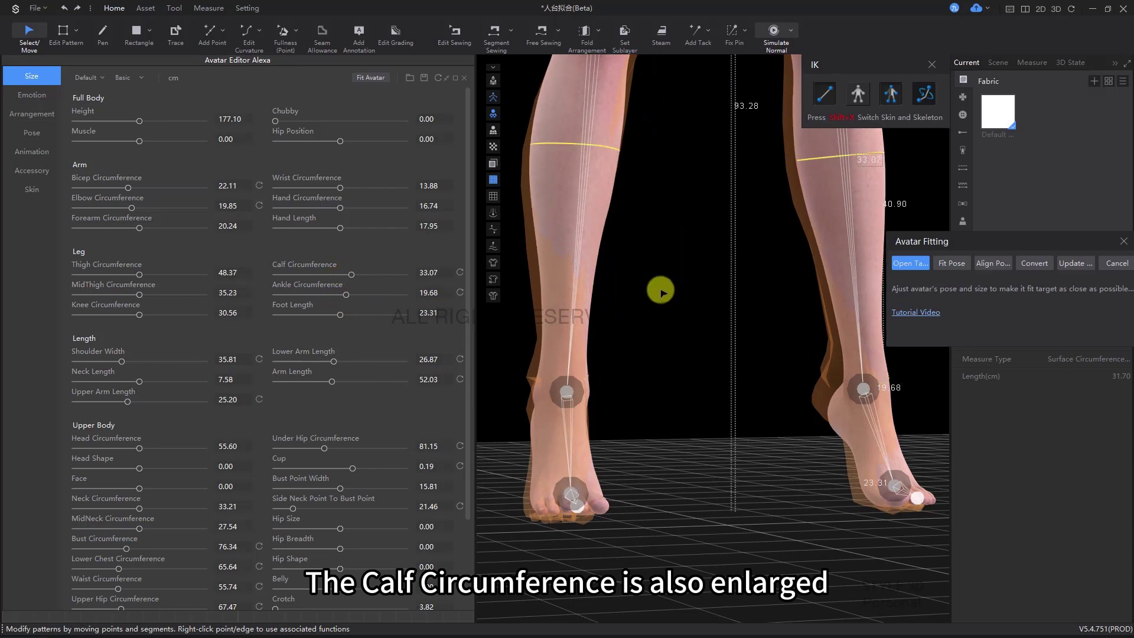
mouse_move(663, 287)
right_mouse_down()
mouse_move(713, 301)
mouse_move(672, 305)
right_mouse_up()
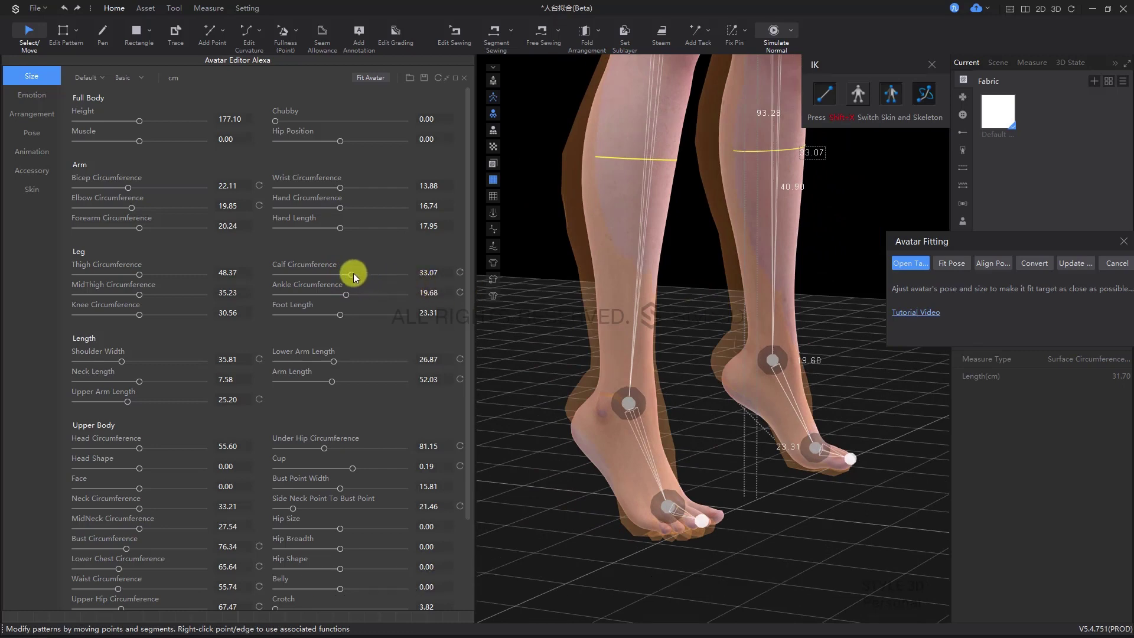
left_click_drag(353, 272, 359, 273)
Readjust the linked right knee joint in side view to about 5.00 on Rotation Y and 2.01 on Rotation Z.
mouse_move(678, 260)
right_mouse_down()
mouse_move(719, 246)
mouse_move(637, 345)
mouse_move(643, 326)
mouse_move(607, 319)
mouse_move(635, 264)
mouse_move(669, 242)
right_mouse_up()
scroll(655, 251, "up", 2)
left_click(643, 243)
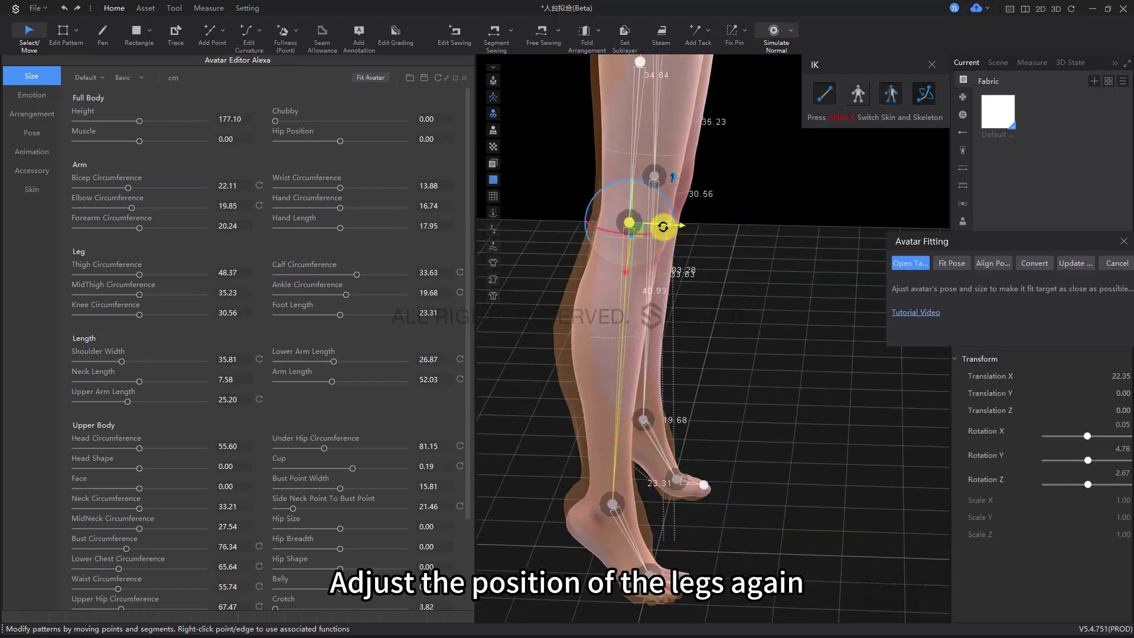
left_click_drag(656, 226, 654, 225)
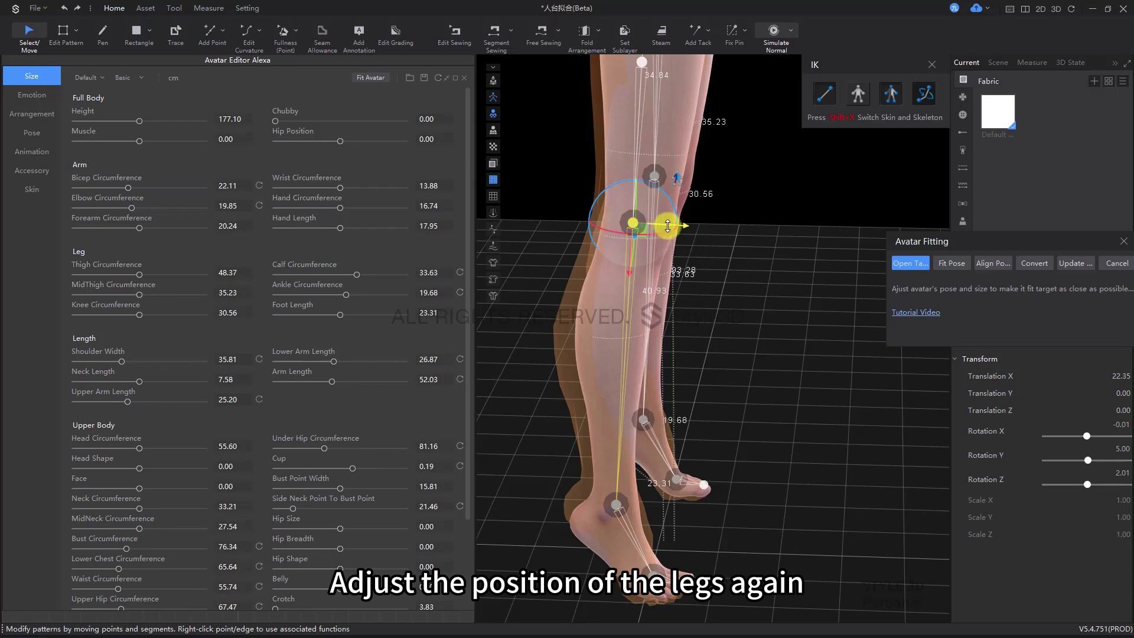
scroll(676, 210, "down", 2)
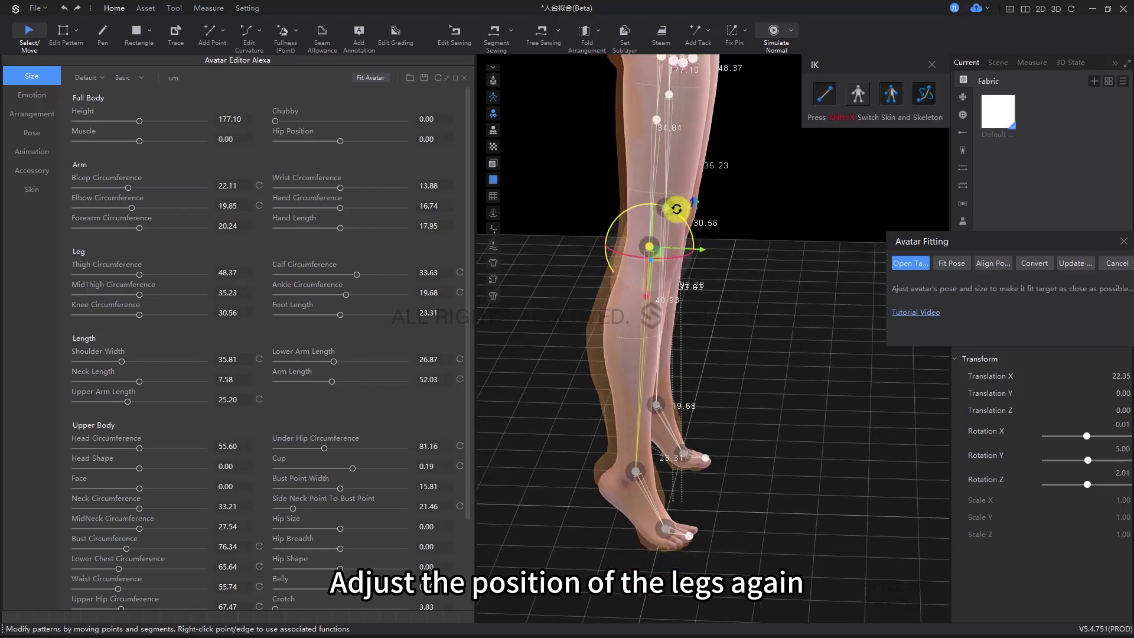
Rotate the linked right hip joint to about -7.94 on Y and -4.57 on Z to follow the target's thighs.
middle_click_drag(683, 238, 663, 319)
right_click_drag(663, 319, 592, 157)
left_click(657, 103)
right_click_drag(657, 105, 691, 122)
left_click_drag(691, 122, 679, 236)
middle_click_drag(673, 324, 661, 253)
Refine the right leg's pose from the knee in side and front views until it overlaps the target.
left_click(661, 253)
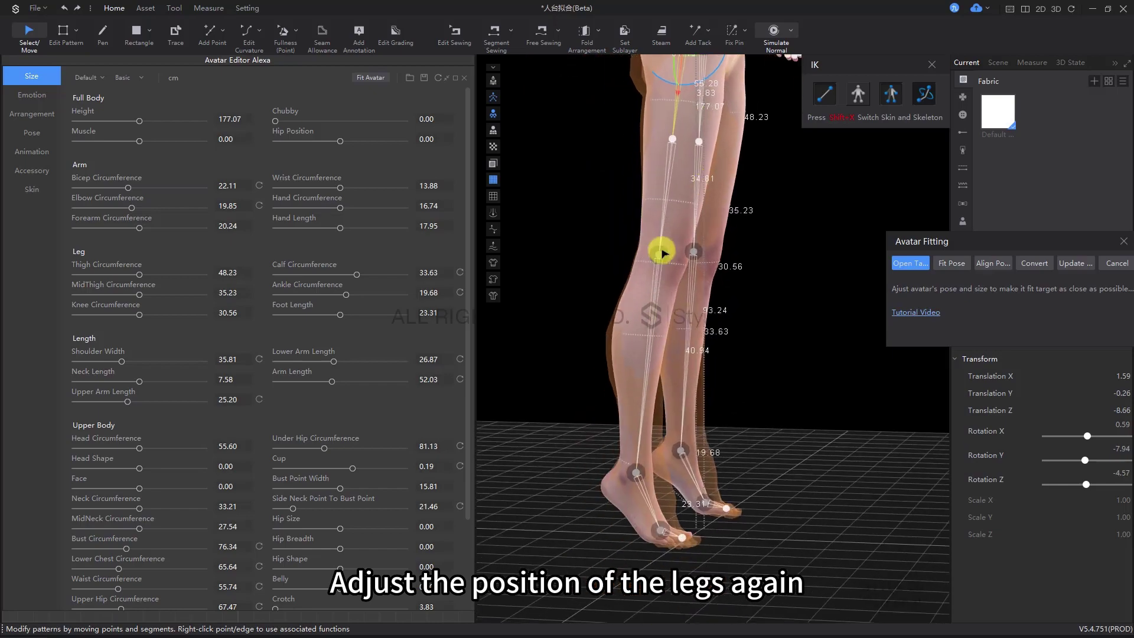
right_click_drag(661, 253, 675, 293)
left_click_drag(675, 293, 650, 393)
scroll(651, 392, "up", 3)
middle_click_drag(652, 393, 660, 354)
right_click_drag(661, 354, 577, 359)
scroll(645, 362, "down", 4)
middle_click_drag(723, 168, 663, 316)
left_click_drag(596, 275, 609, 303)
middle_click_drag(643, 432, 641, 341)
Nudge the right ankle joint sideways in front view to line it up with the target's ankle.
left_click(615, 393)
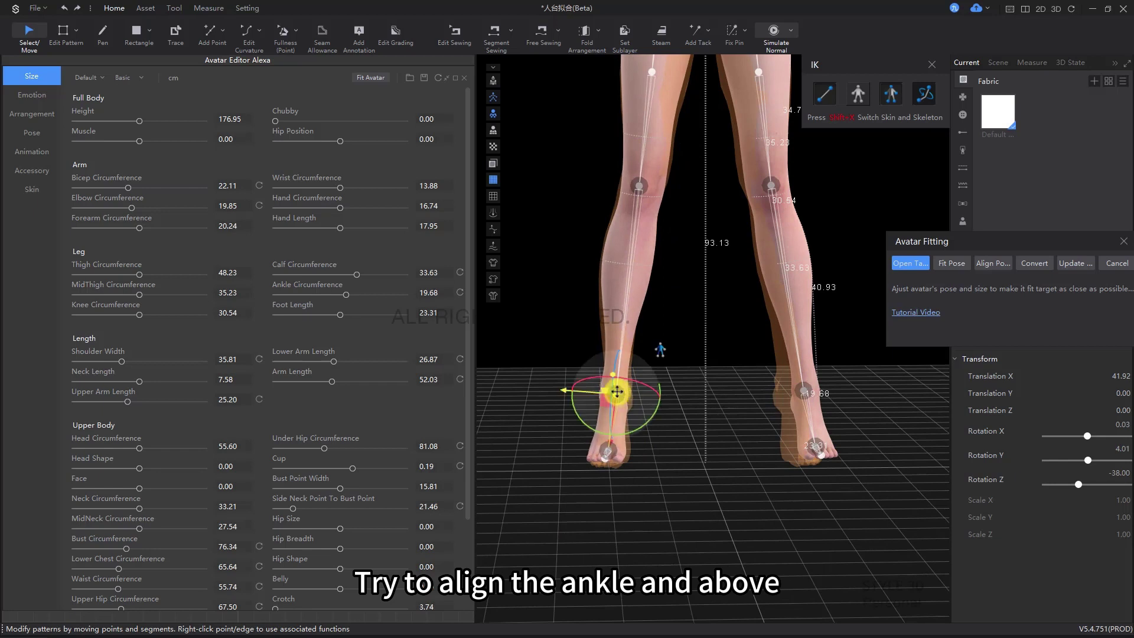
left_click_drag(585, 393, 590, 393)
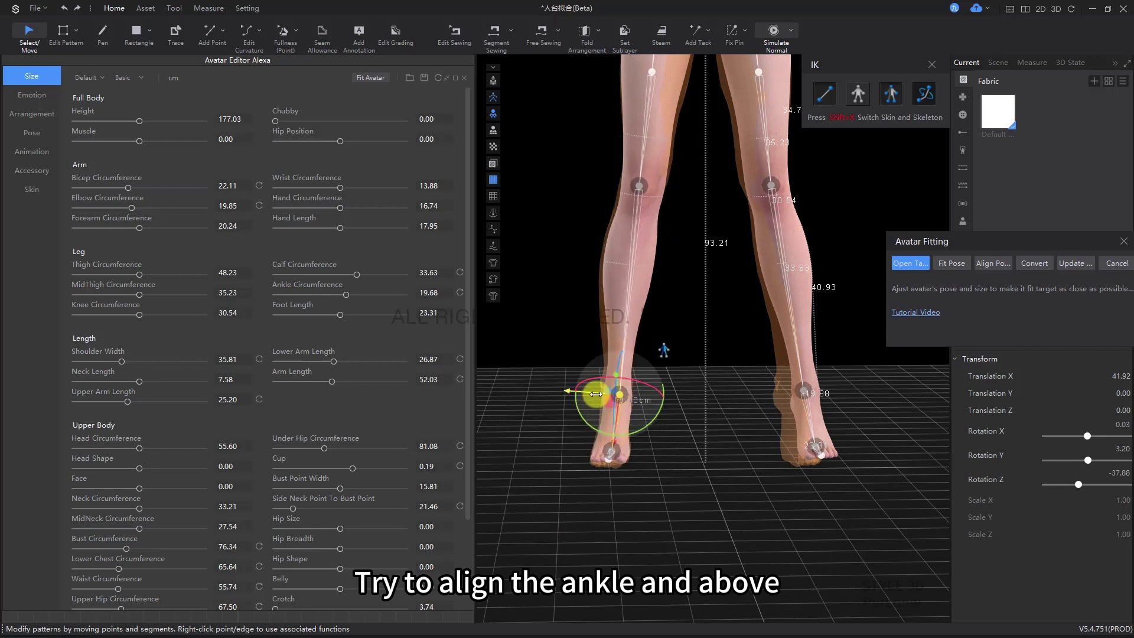
left_click_drag(595, 392, 596, 393)
left_click(678, 308)
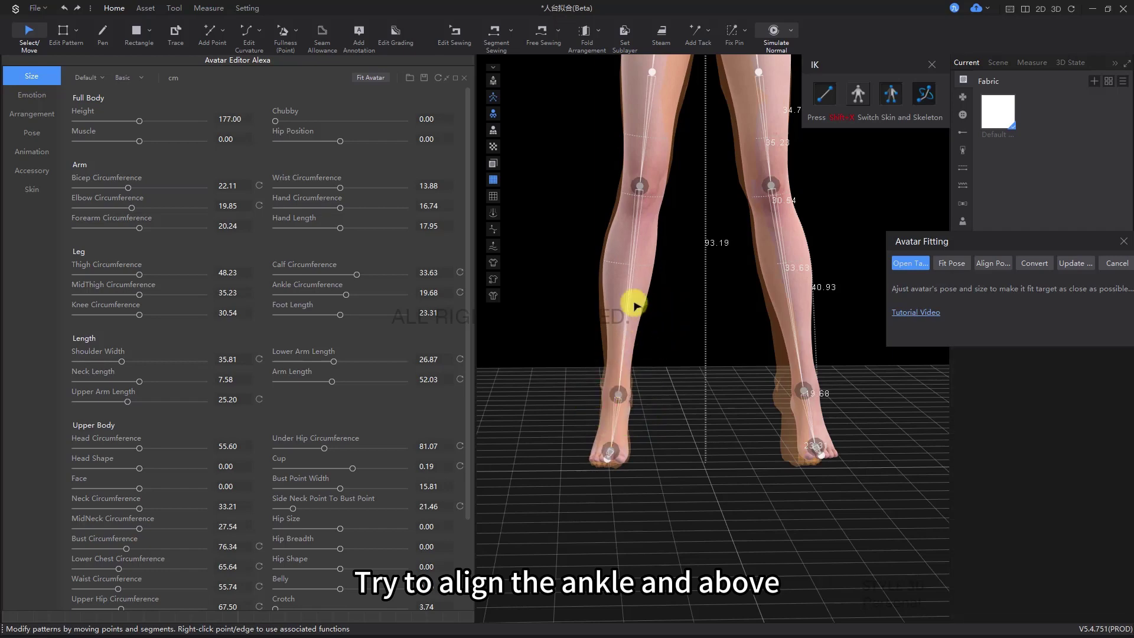
Move the left ankle joint inward and adjust it to match the target, bringing the lower leg length to about 41.00 cm.
middle_click_drag(636, 288, 645, 356)
scroll(645, 355, "down", 1)
scroll(678, 295, "down", 1)
mouse_move(673, 319)
middle_mouse_down()
mouse_move(660, 362)
mouse_move(642, 350)
mouse_move(681, 312)
middle_mouse_up()
scroll(678, 419, "down", 1)
scroll(659, 354, "up", 1)
scroll(682, 324, "up", 1)
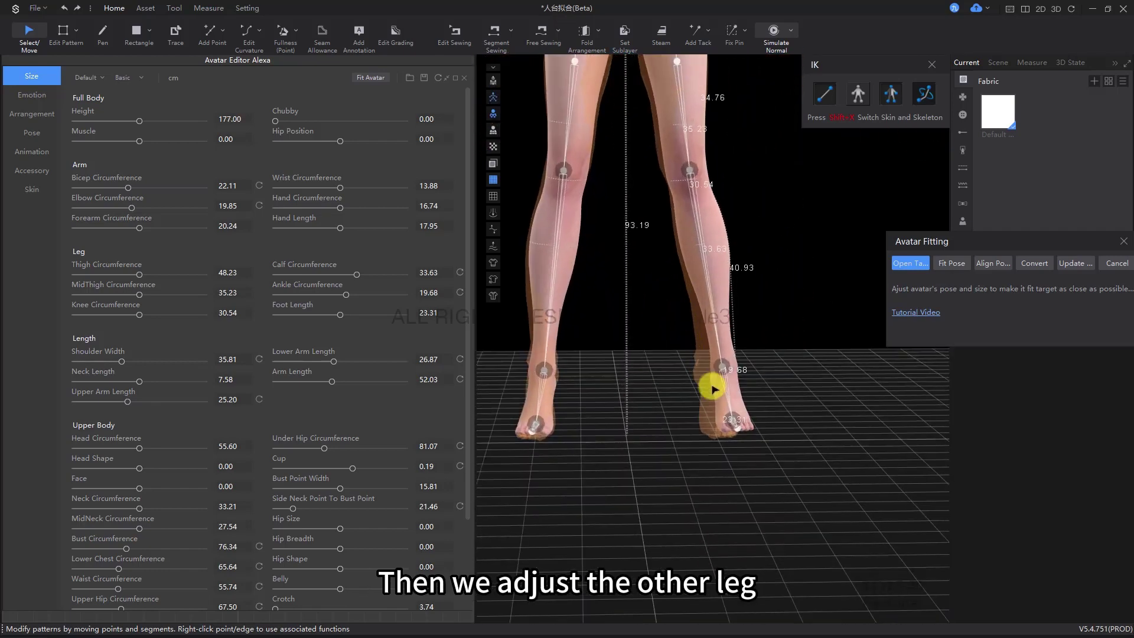
middle_click_drag(697, 182, 695, 257)
left_click(721, 439)
scroll(719, 439, "up", 1)
middle_click_drag(719, 439, 719, 395)
left_click_drag(694, 401, 680, 400)
left_click_drag(699, 440, 693, 430)
middle_click_drag(618, 458, 641, 417)
left_click(646, 387)
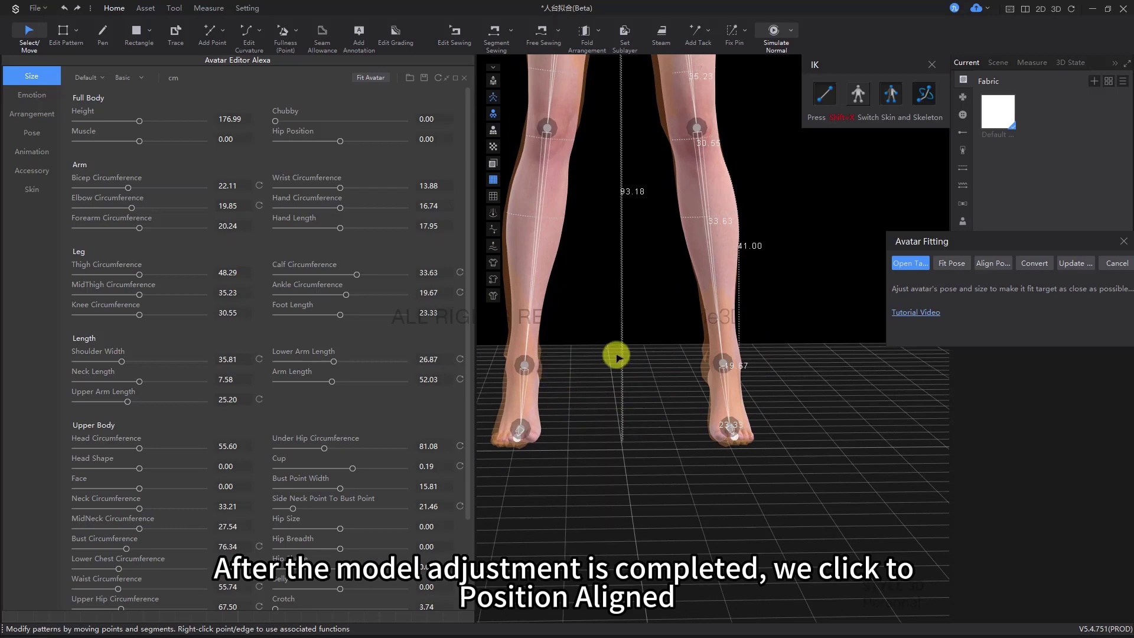
Run Align Position repeatedly to align the adjusted avatar with the target body and check the overlap.
scroll(617, 356, "down", 1)
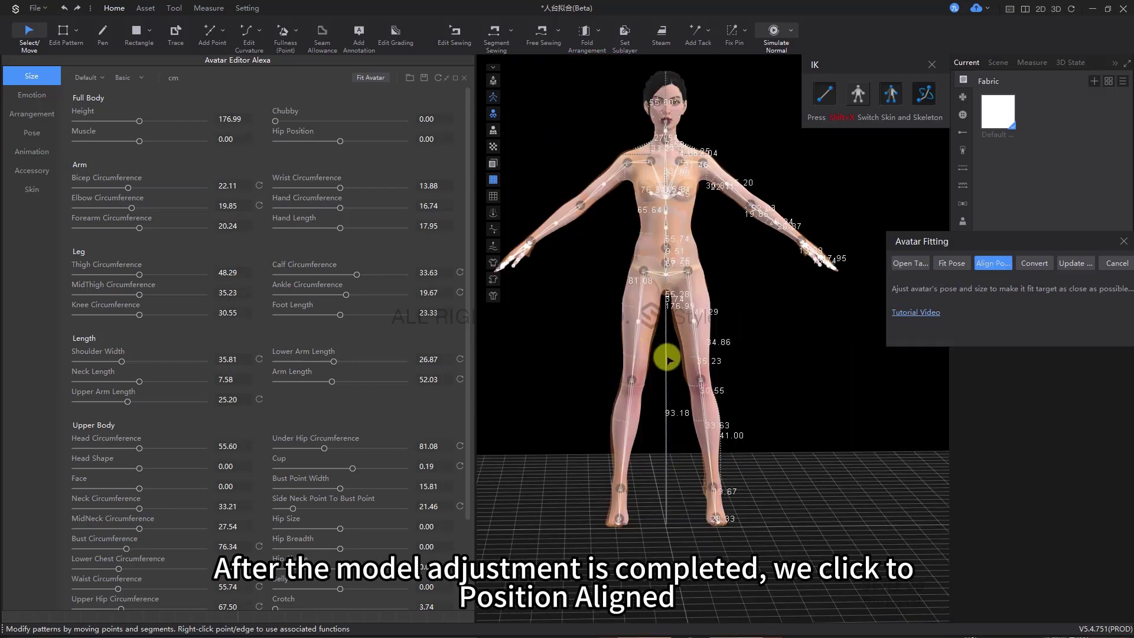
scroll(668, 359, "down", 2)
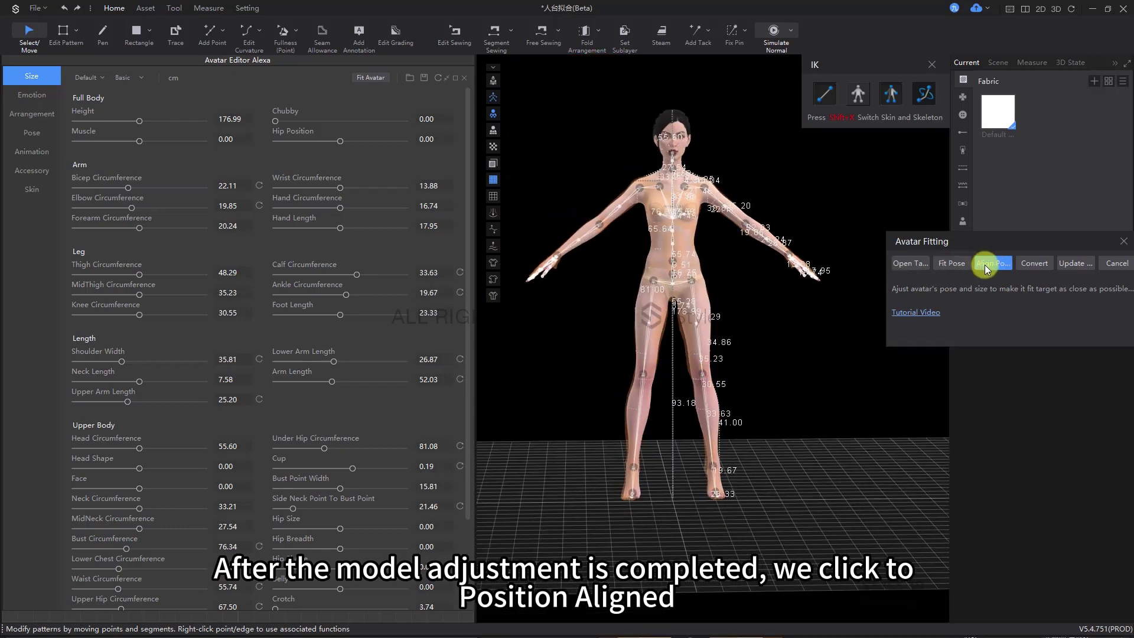
left_click_drag(959, 242, 957, 256)
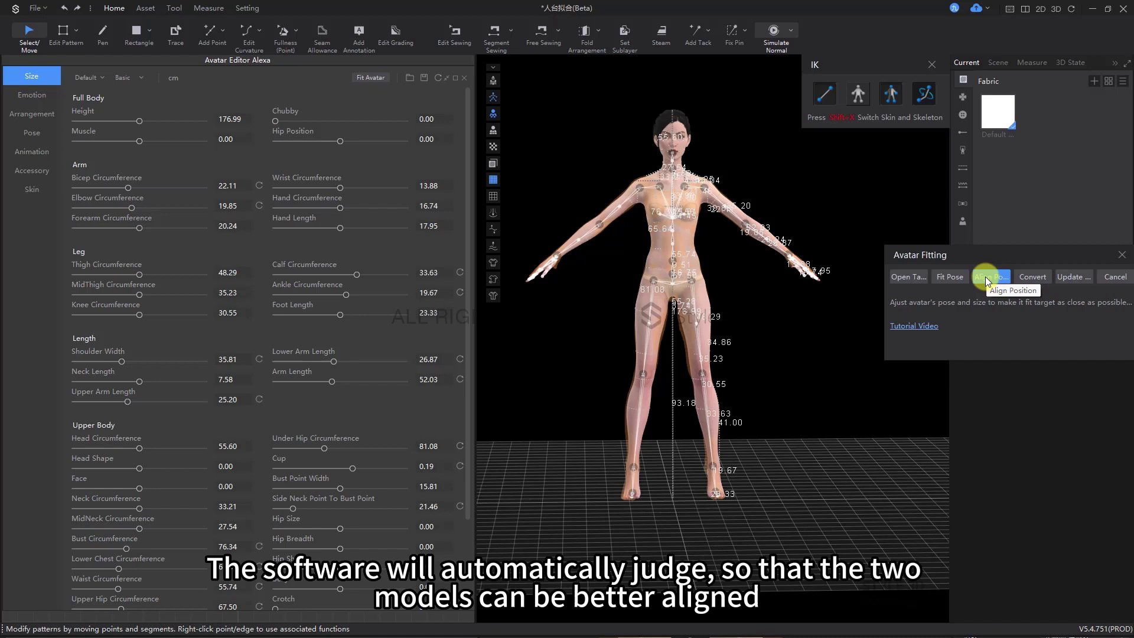
left_click(985, 278)
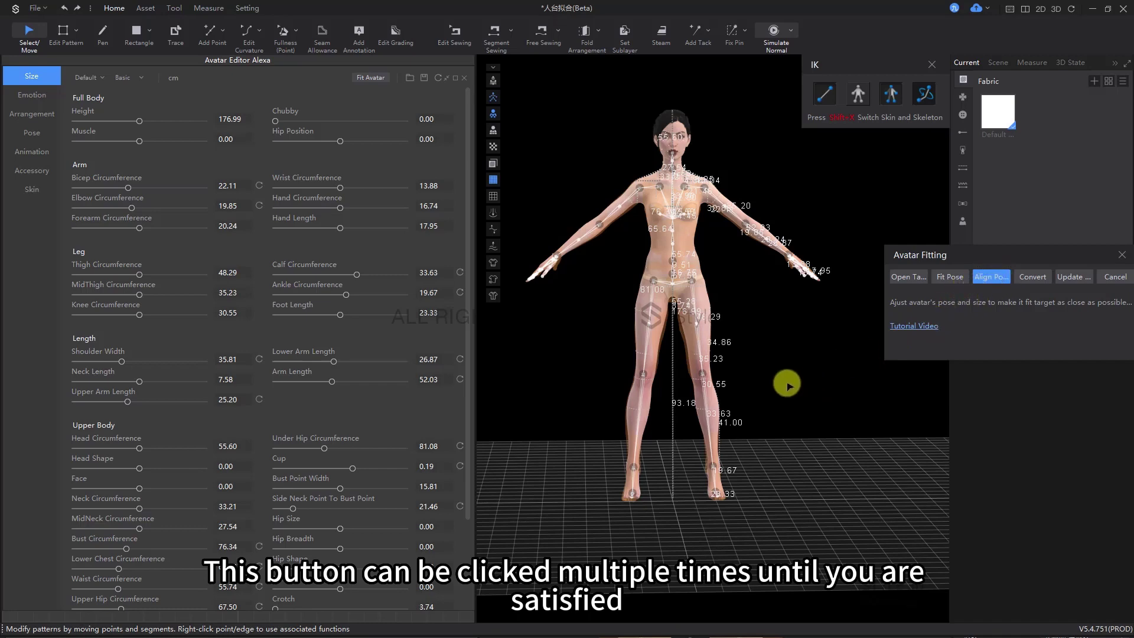
scroll(821, 328, "up", 5)
scroll(819, 330, "up", 3)
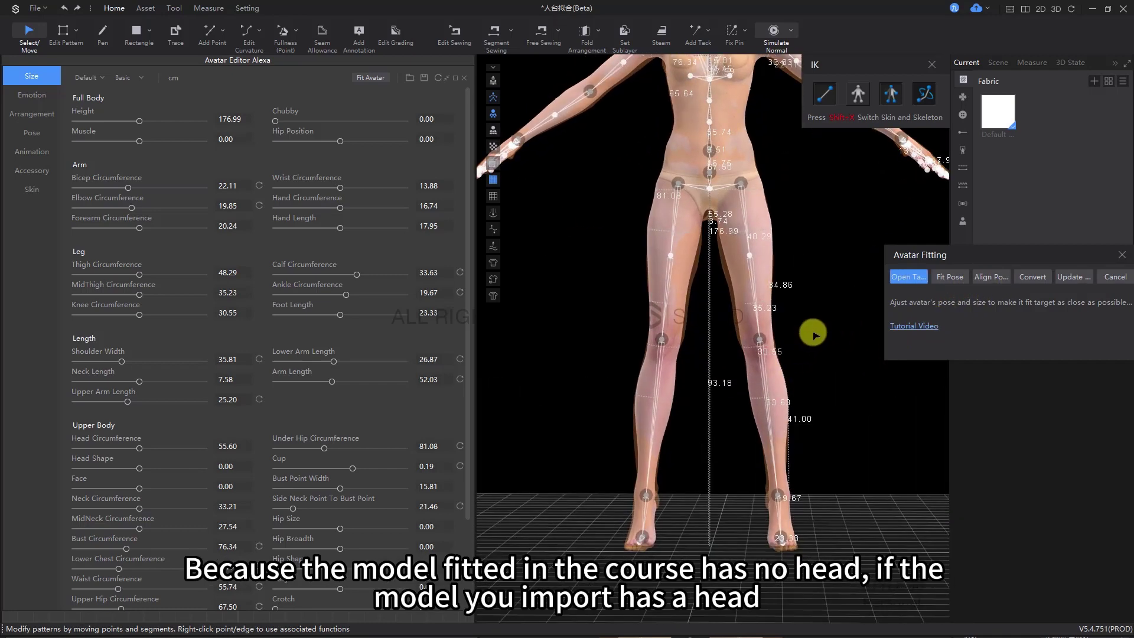
Inspect the head and neck alignment, convert the avatar to the target body, and go back from the conversion result.
scroll(814, 332, "down", 5)
right_click_drag(815, 339, 709, 203)
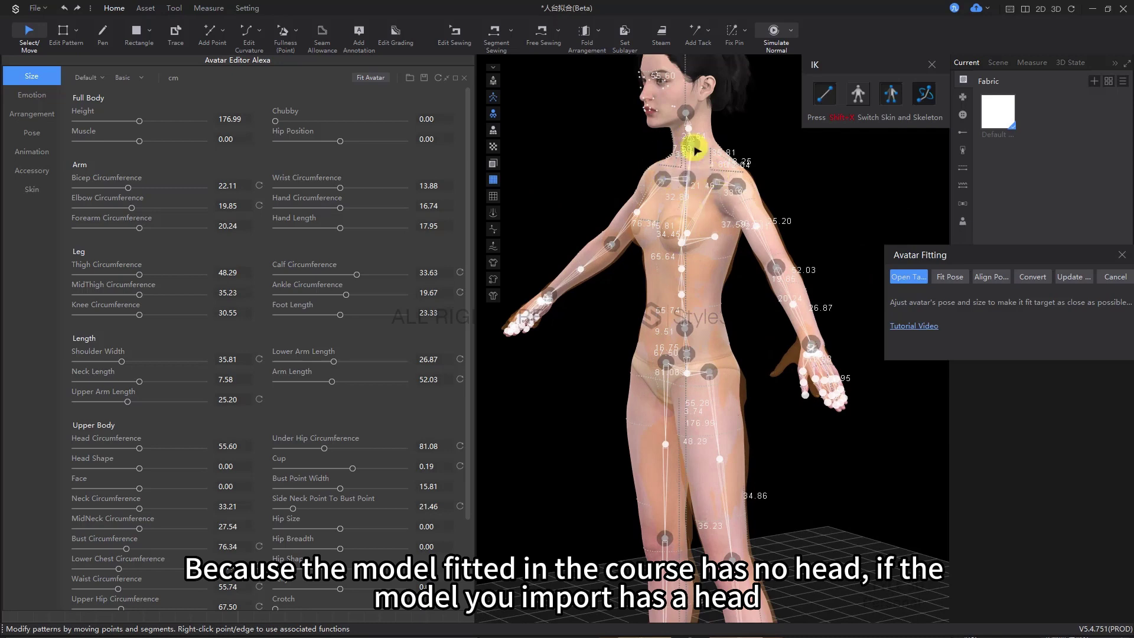
right_click_drag(685, 306, 716, 367)
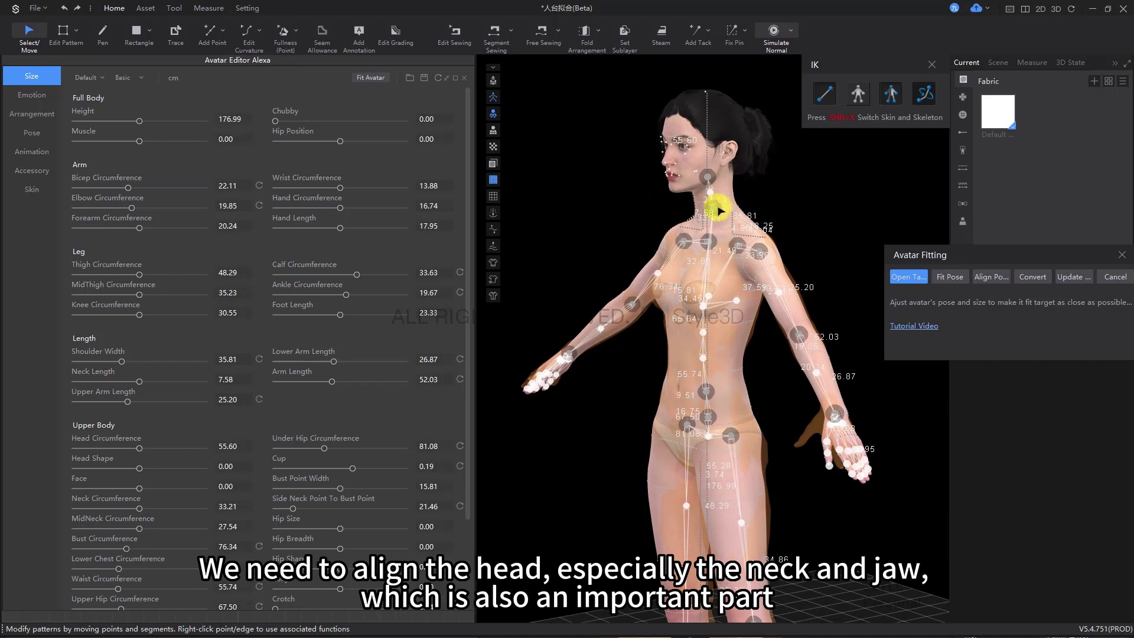
right_click_drag(720, 210, 688, 254)
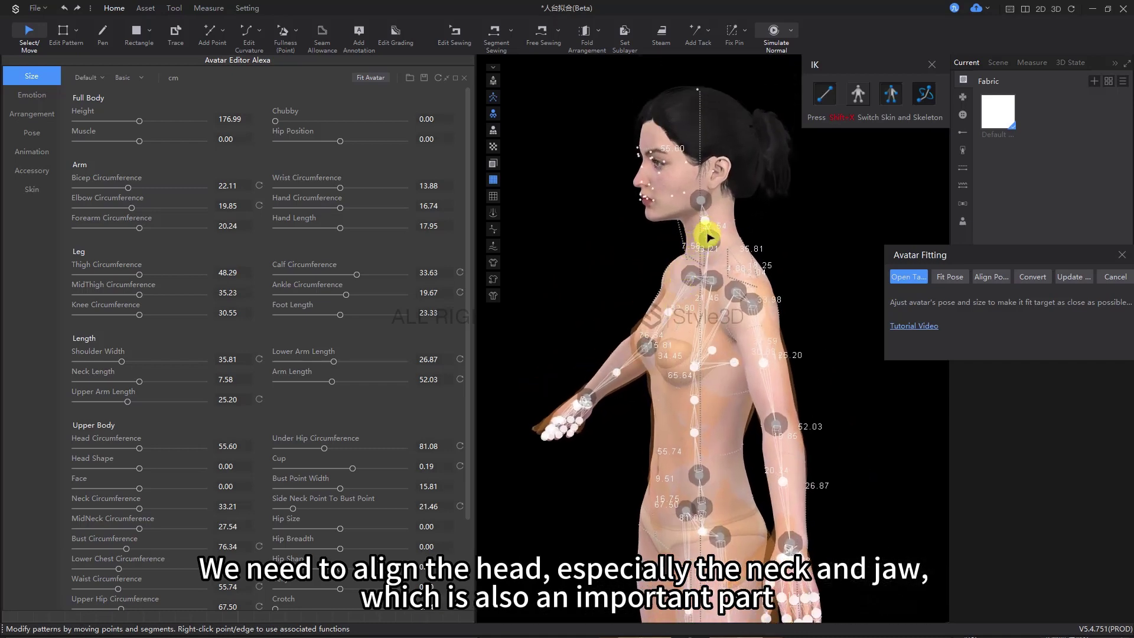
mouse_move(711, 246)
right_mouse_down()
mouse_move(707, 233)
mouse_move(716, 243)
right_mouse_up()
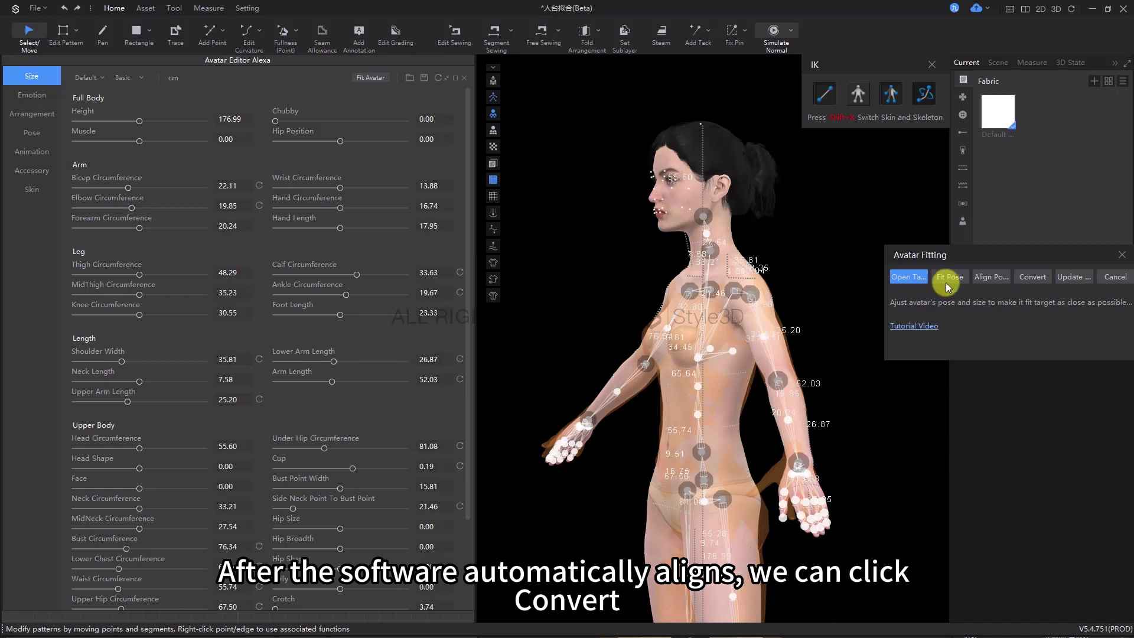
left_click(1036, 278)
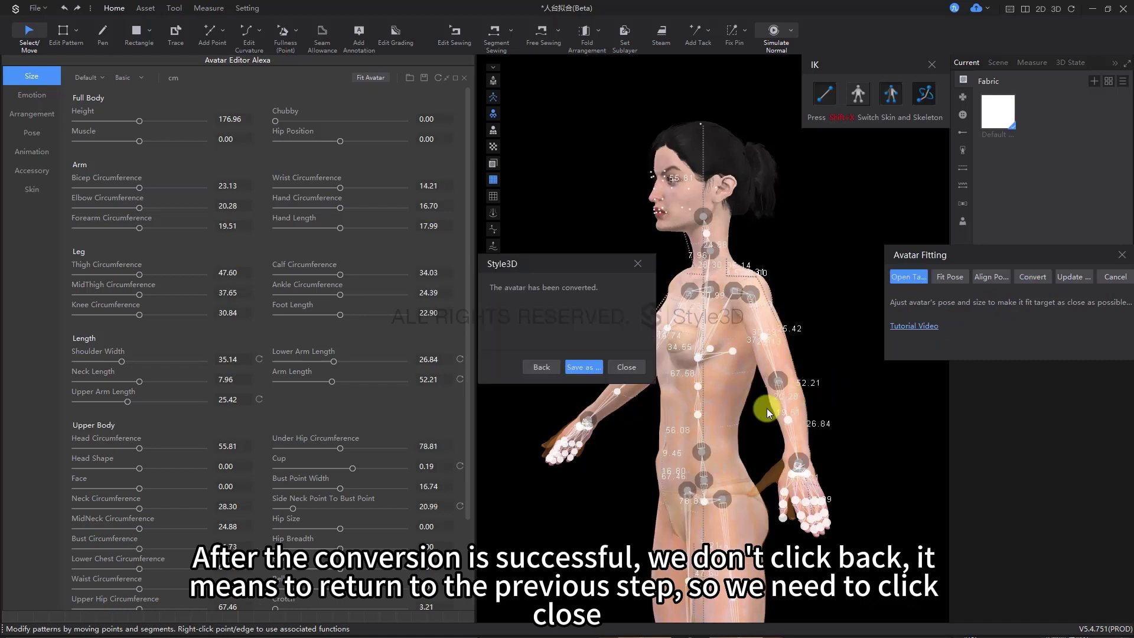
left_click(542, 367)
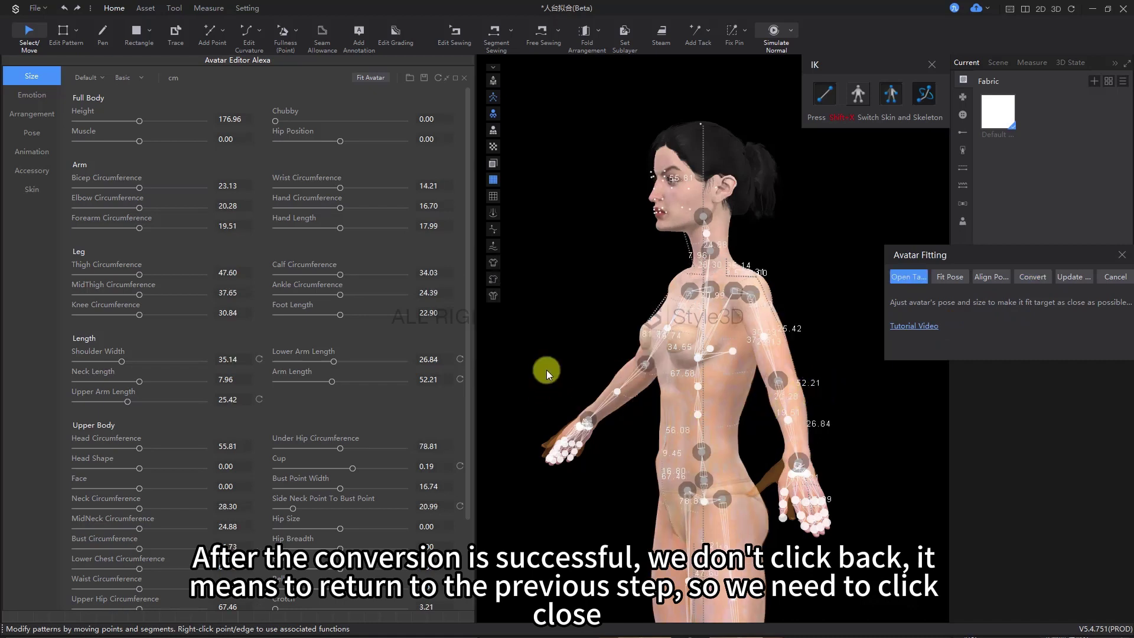
Convert the avatar again, close the conversion result and exit the Avatar Editor.
right_click_drag(698, 432, 746, 430)
scroll(746, 430, "down", 2)
middle_click_drag(746, 431, 731, 390)
left_click(1030, 276)
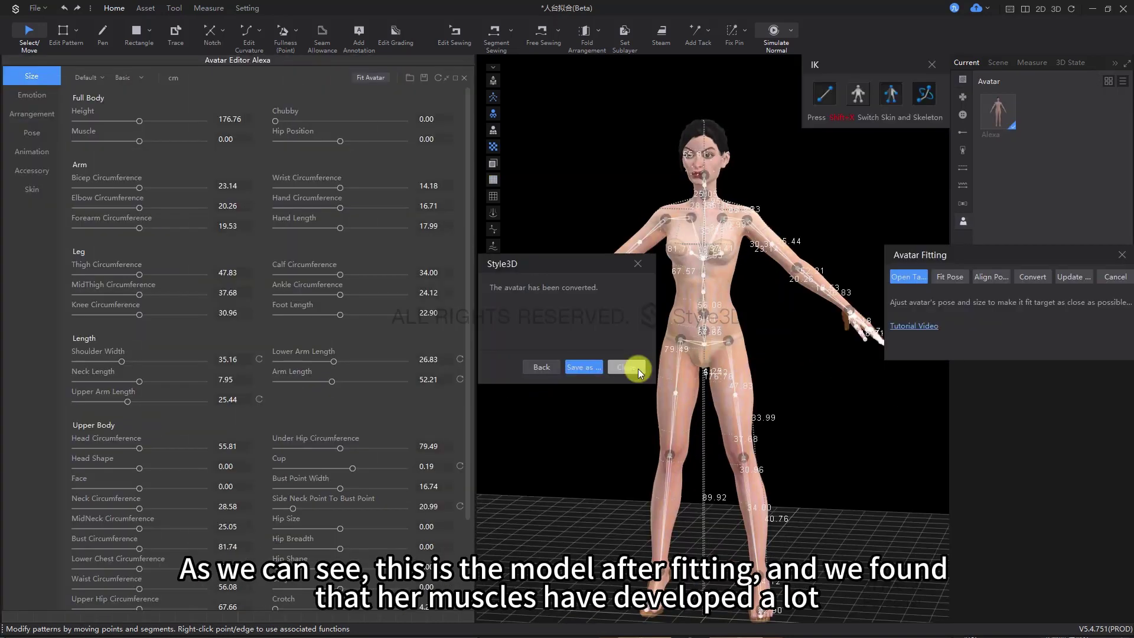
left_click(636, 368)
right_click_drag(643, 362, 603, 331)
left_click(465, 79)
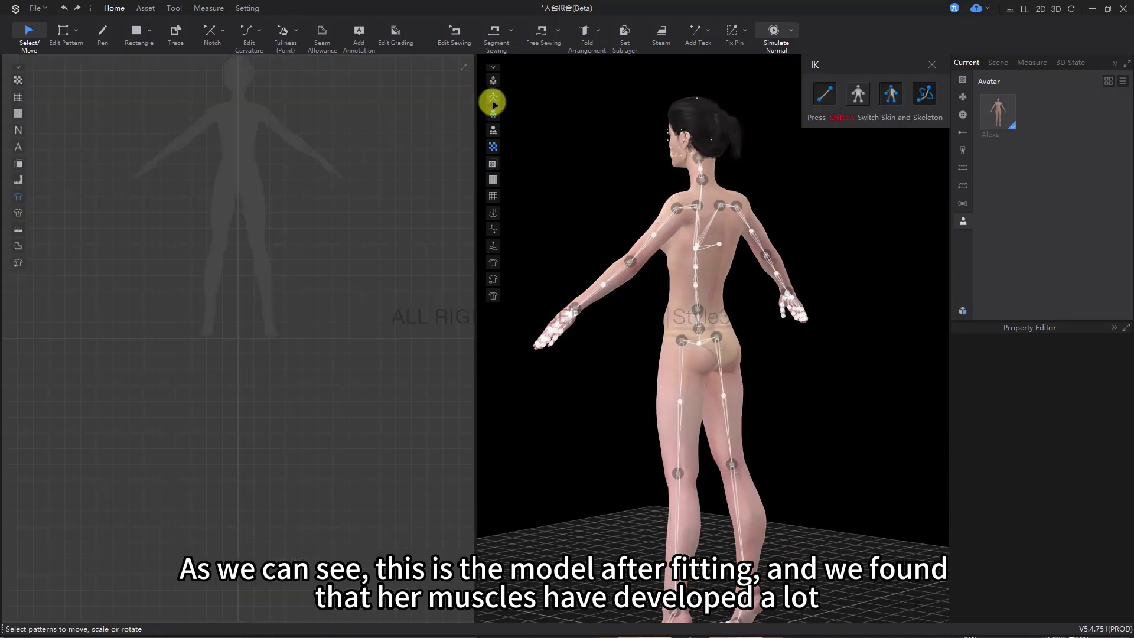
Hide the converted avatar's skeleton joints, and briefly display its arrangement points before hiding them again.
left_click(493, 100)
right_click_drag(588, 207, 684, 353)
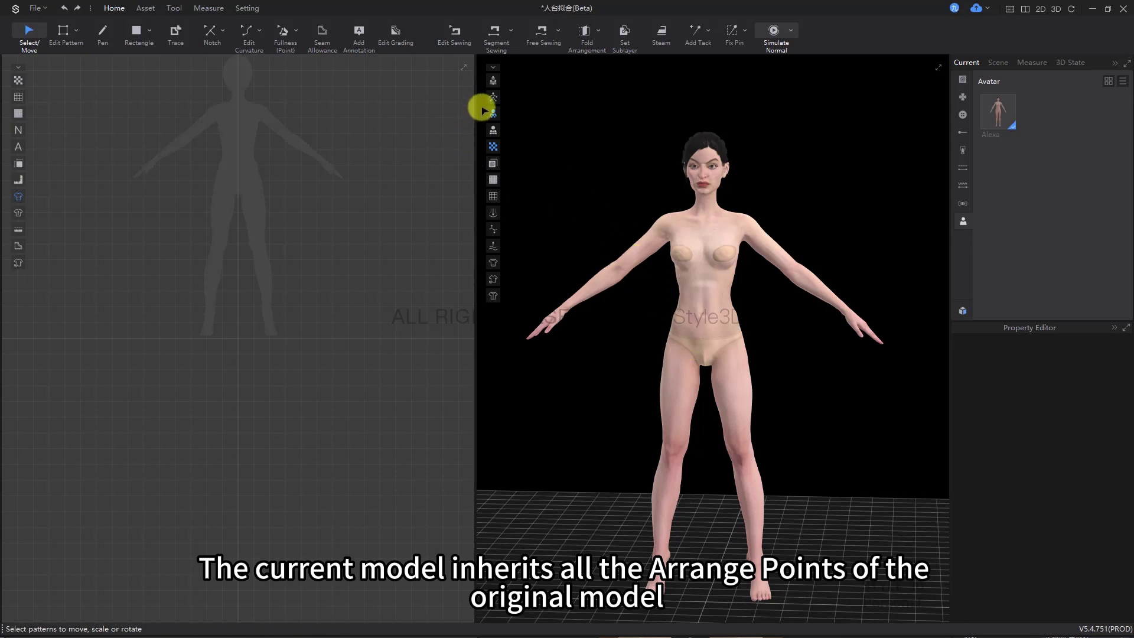
left_click(494, 88)
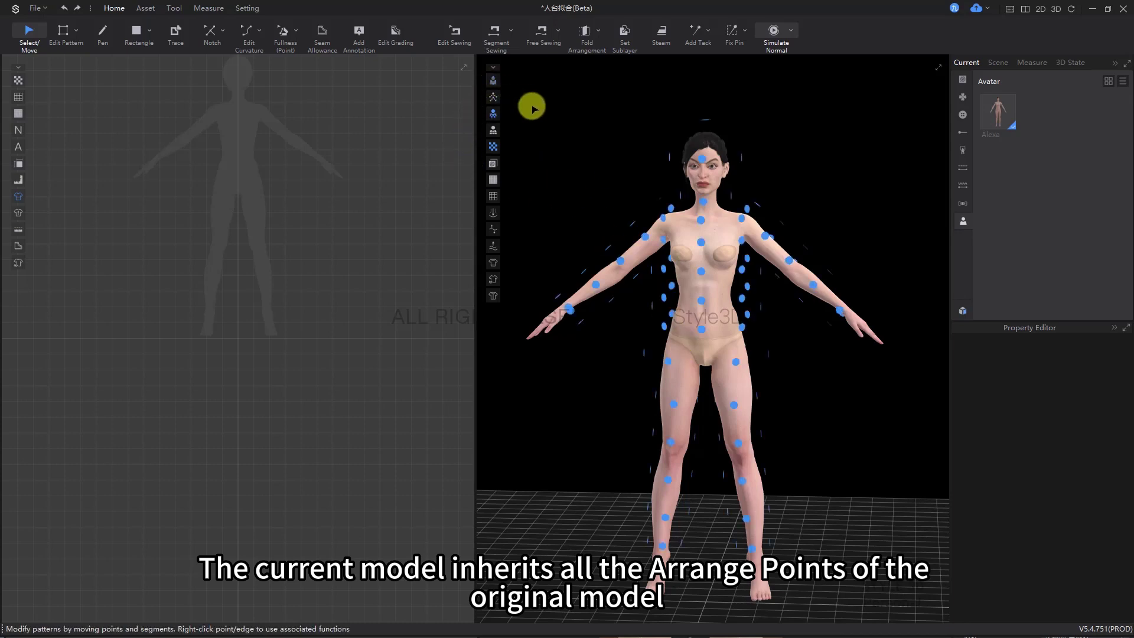
left_click(493, 82)
Select the converted avatar and set its pose to I.
left_click(724, 320)
left_click(1061, 395)
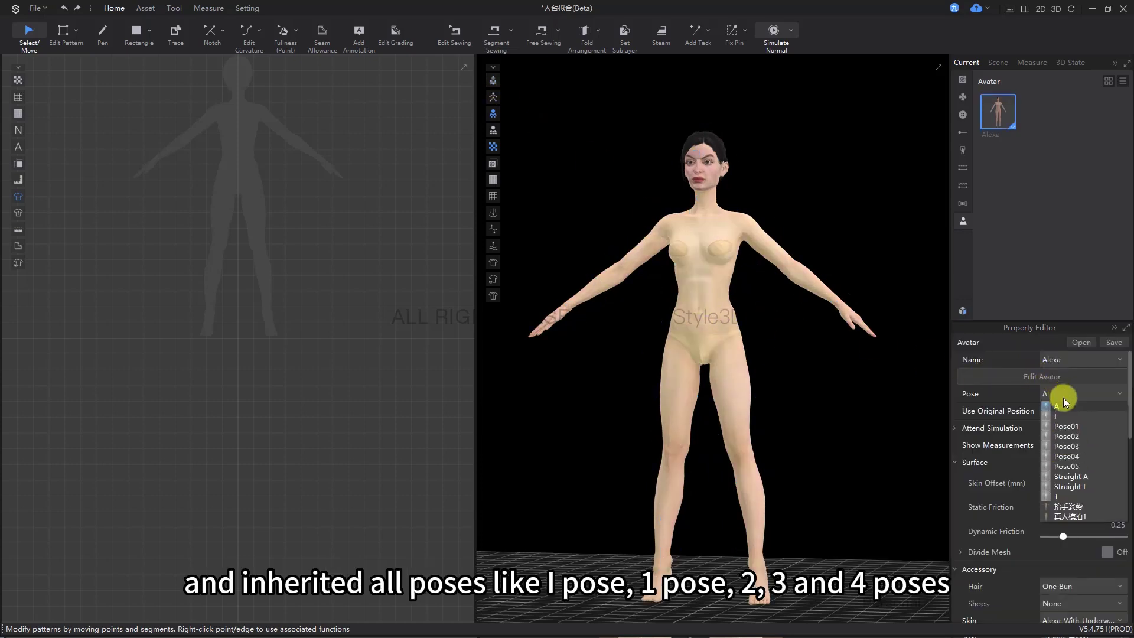
left_click(1068, 416)
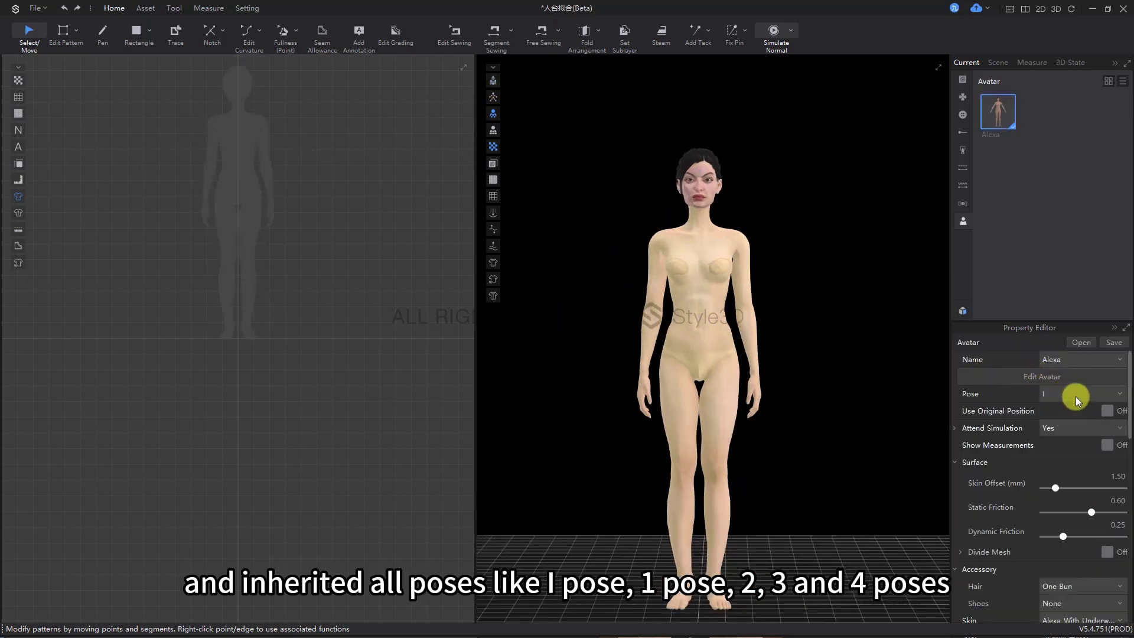
Preview Pose01, Pose02, Pose03 and Pose04 on the converted avatar and return it to the I pose.
left_click(1075, 394)
left_click(1066, 426)
left_click(1065, 395)
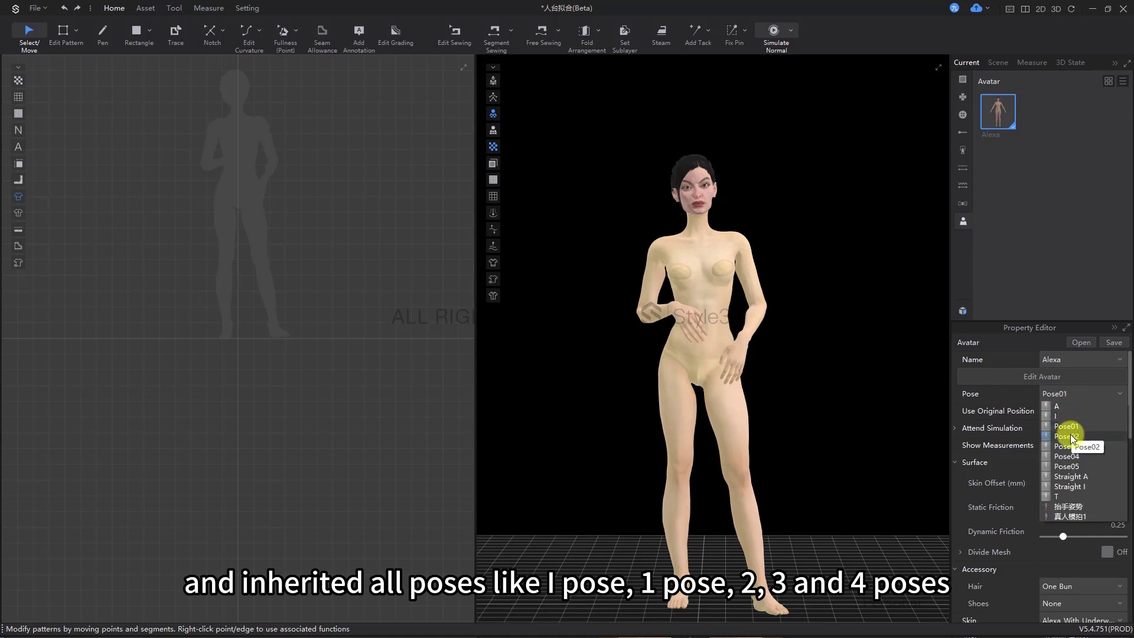
left_click(1070, 436)
left_click(1070, 395)
left_click(1066, 446)
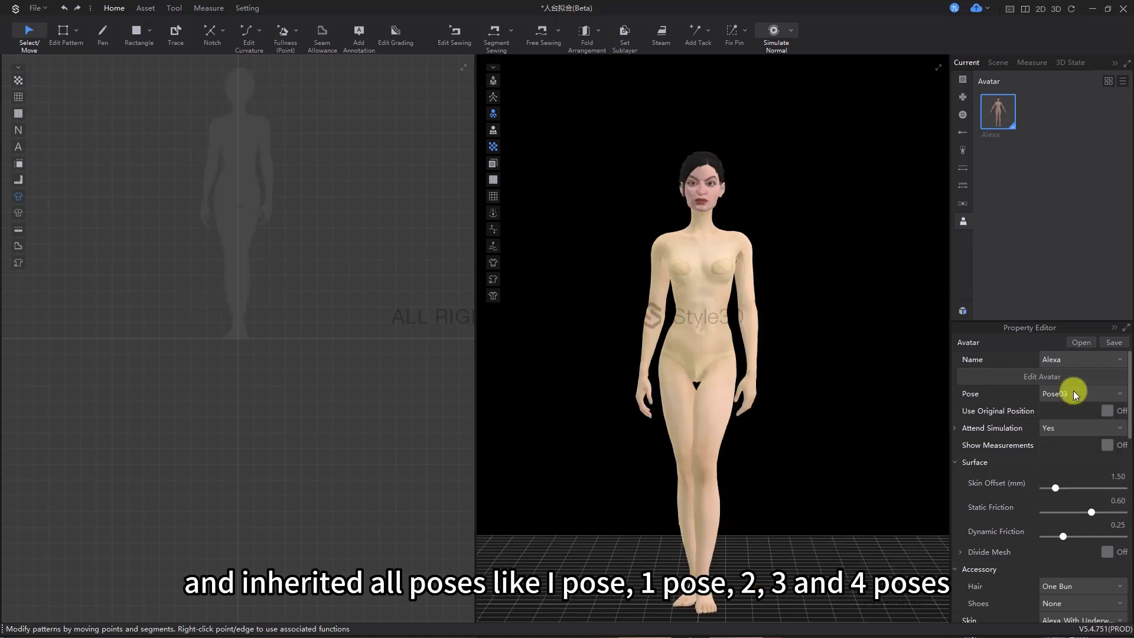
left_click(1072, 394)
left_click(1079, 457)
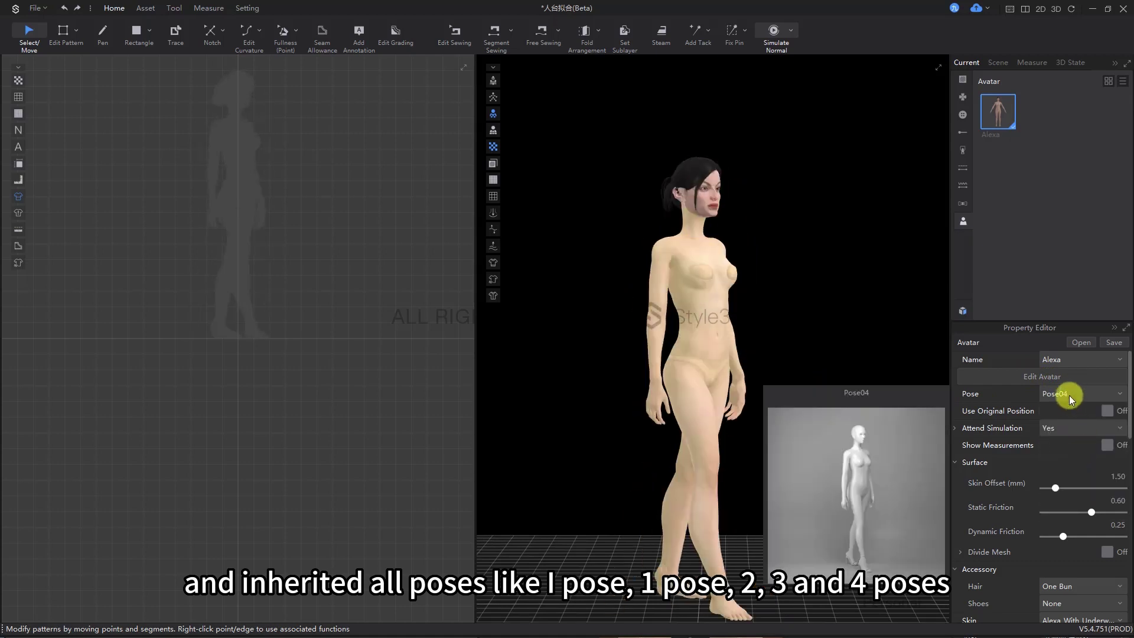
left_click(1069, 395)
left_click(1073, 412)
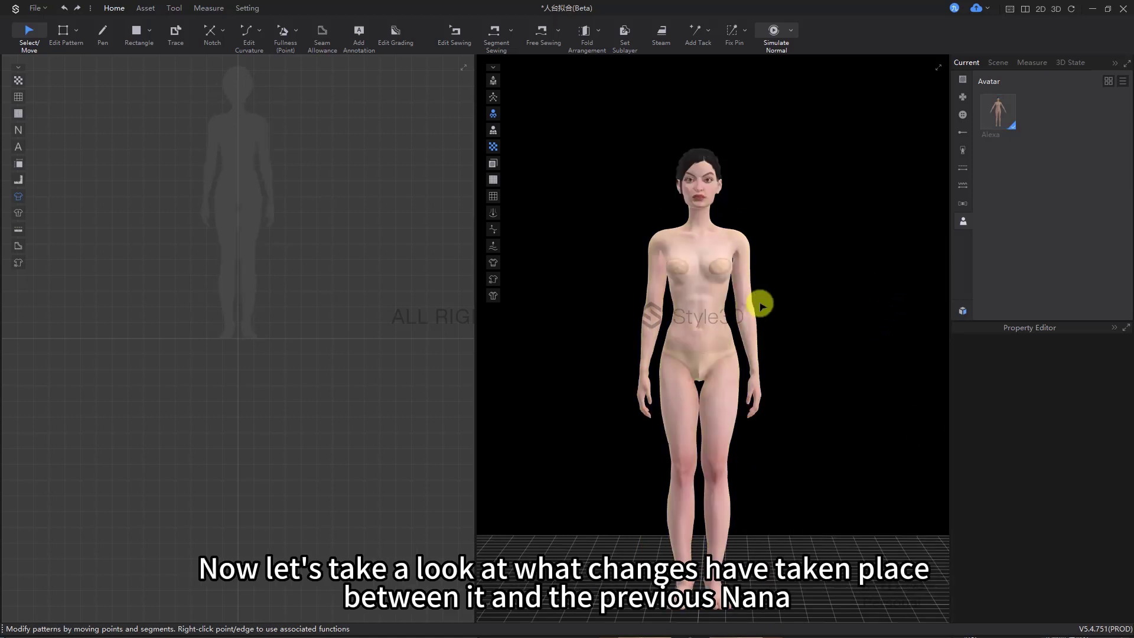
Open Female.savt from the Female avatar folder of the Resource Library.
left_click(960, 311)
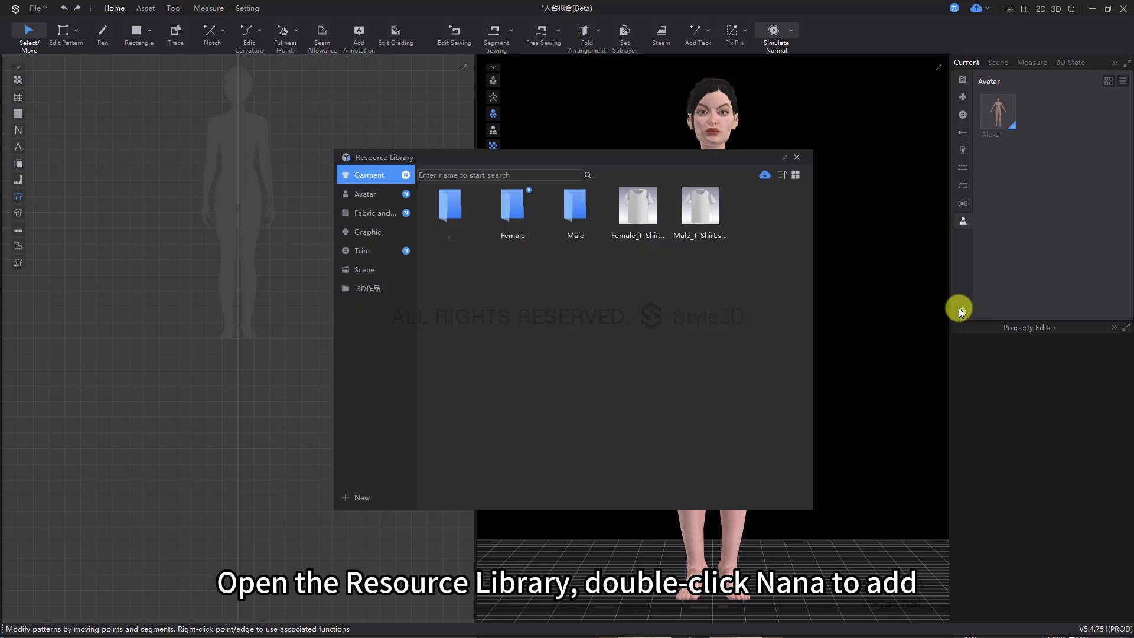
left_click(356, 195)
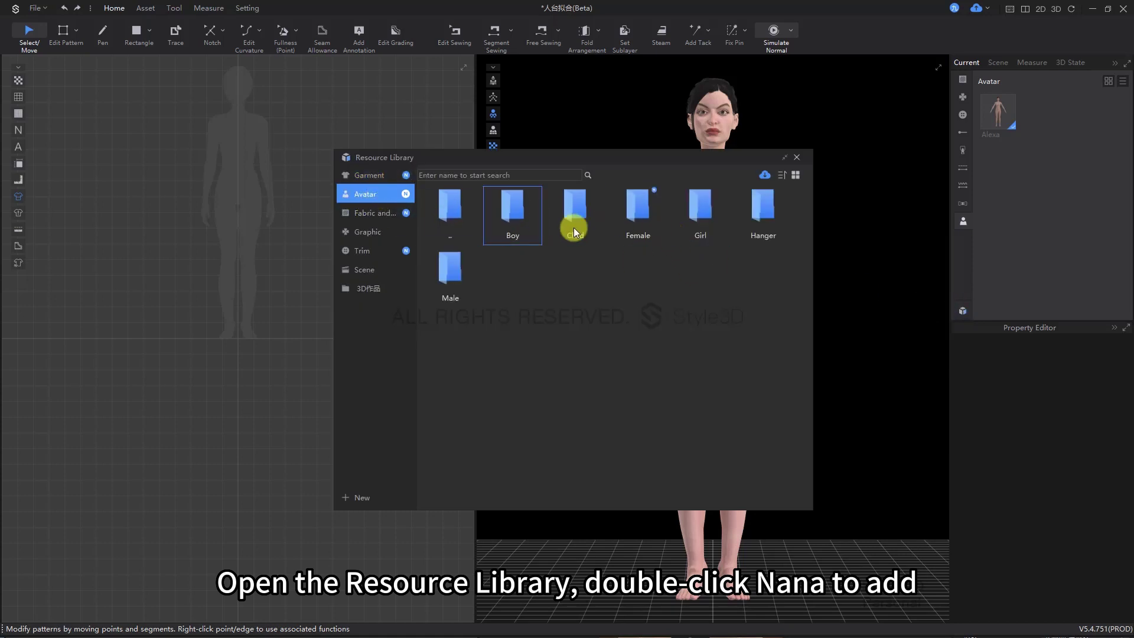
left_click(638, 225)
double_click(638, 225)
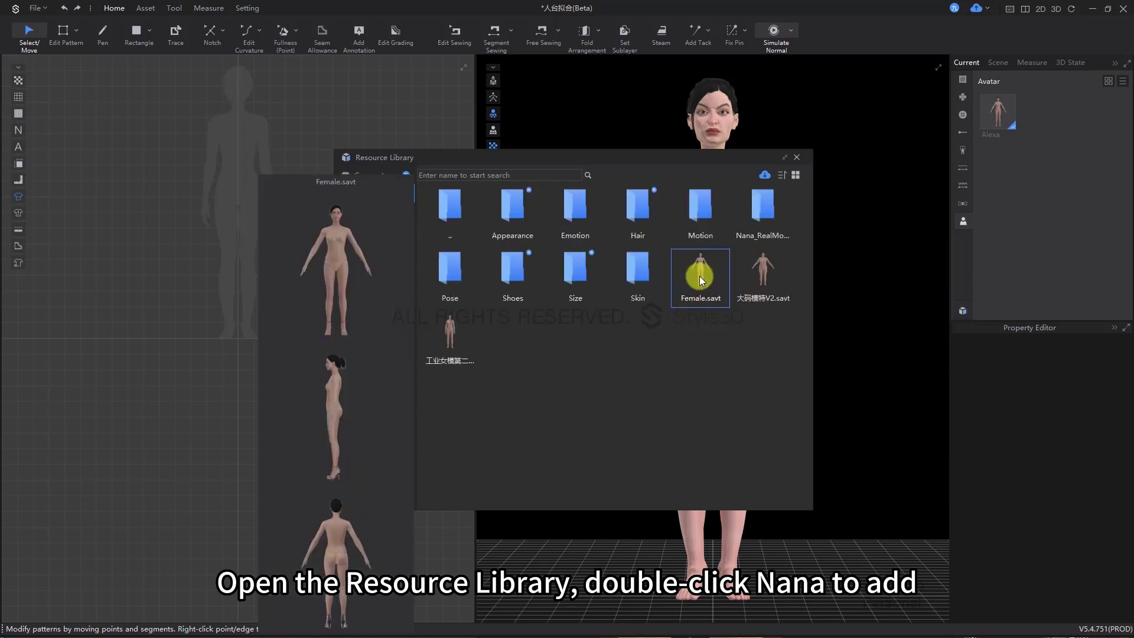
double_click(699, 275)
Load the female avatar with load type Add and an X-axis translation of 1, and close the Resource Library.
left_click(582, 278)
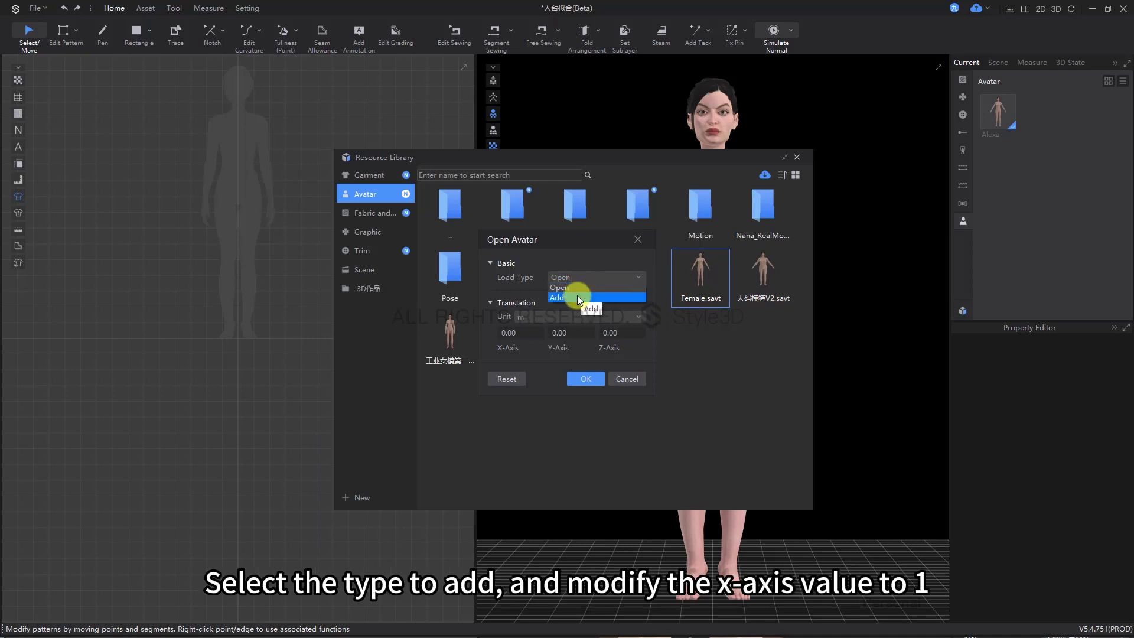
left_click(574, 296)
left_click(525, 335)
type("1")
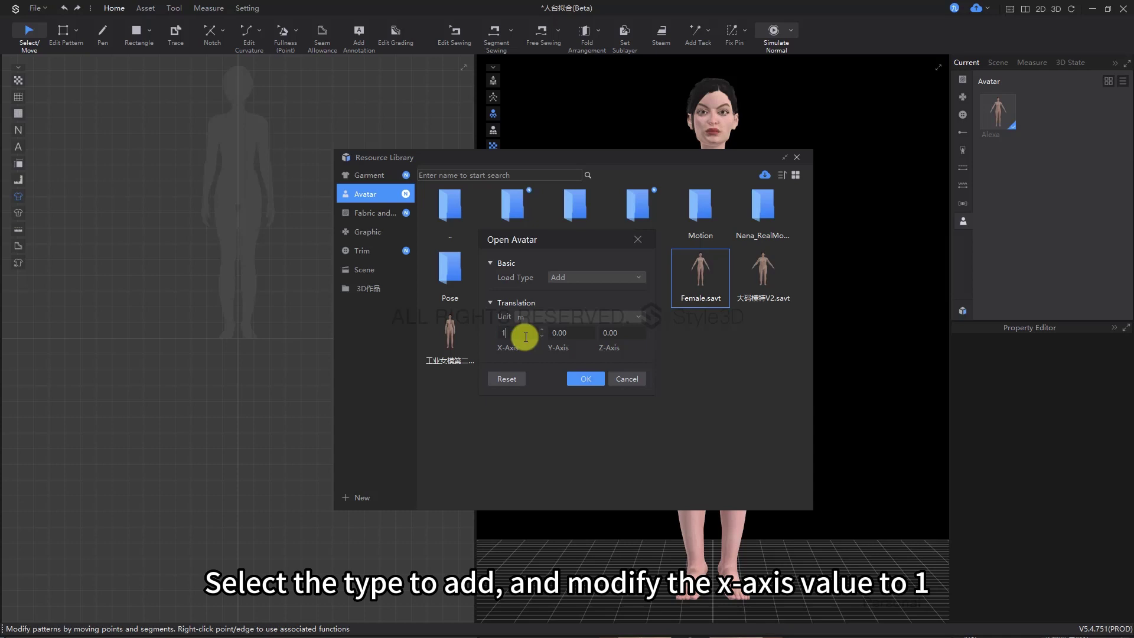
left_click(585, 378)
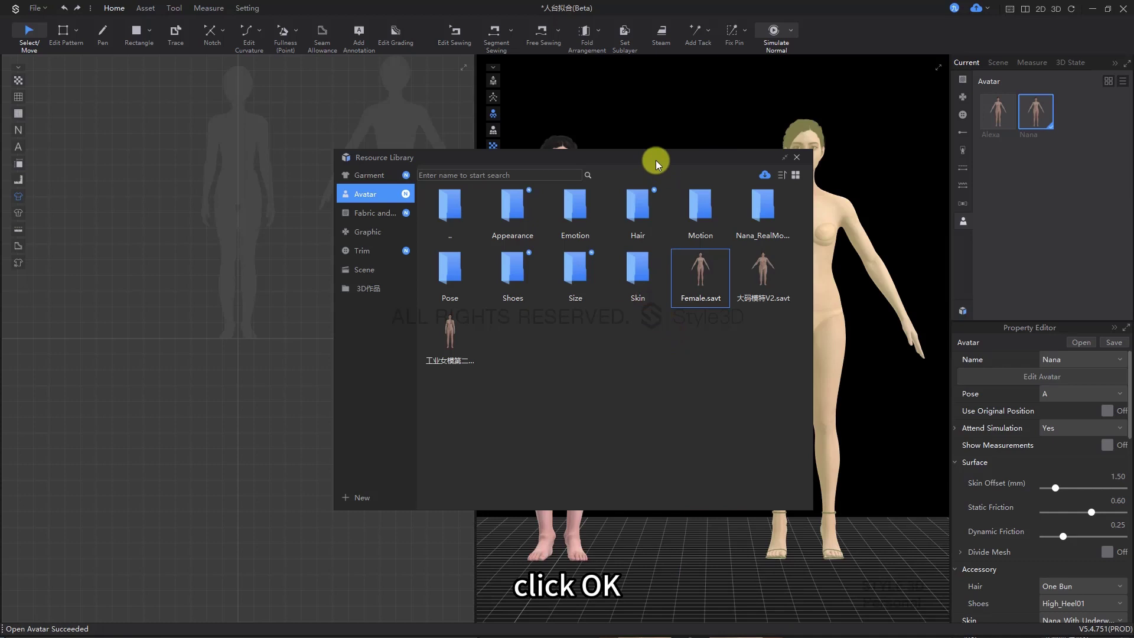
left_click_drag(655, 159, 673, 134)
left_click(824, 135)
Select the added female avatar, switch it to Lucie and set its pose to I.
left_click(821, 257)
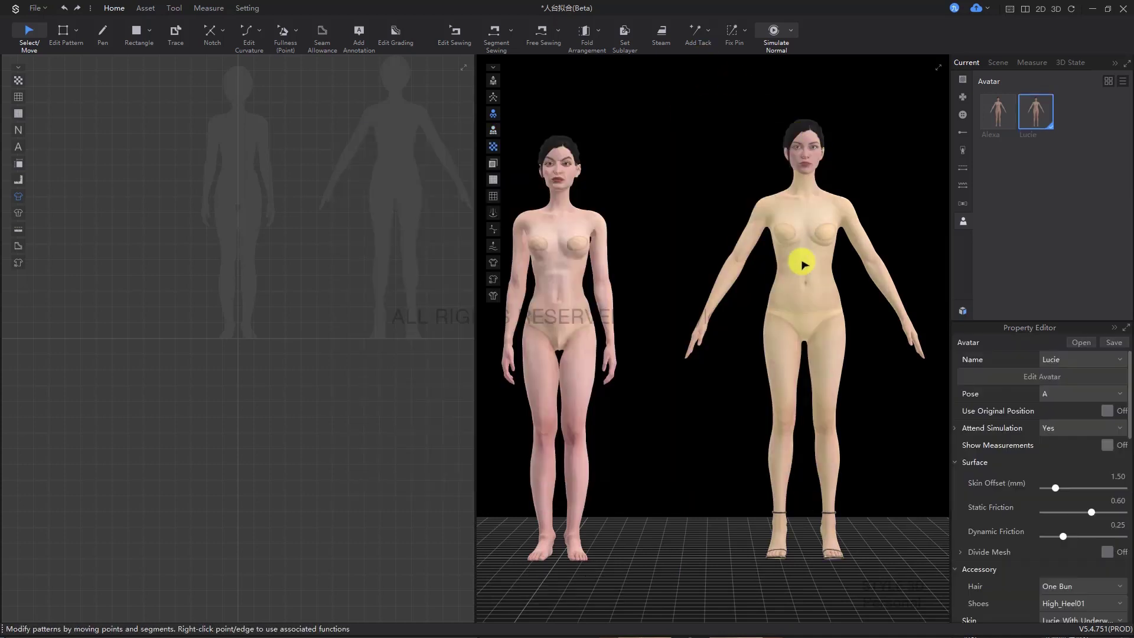
mouse_move(1047, 393)
left_click(1091, 393)
left_click(1066, 425)
right_click_drag(645, 392, 671, 397)
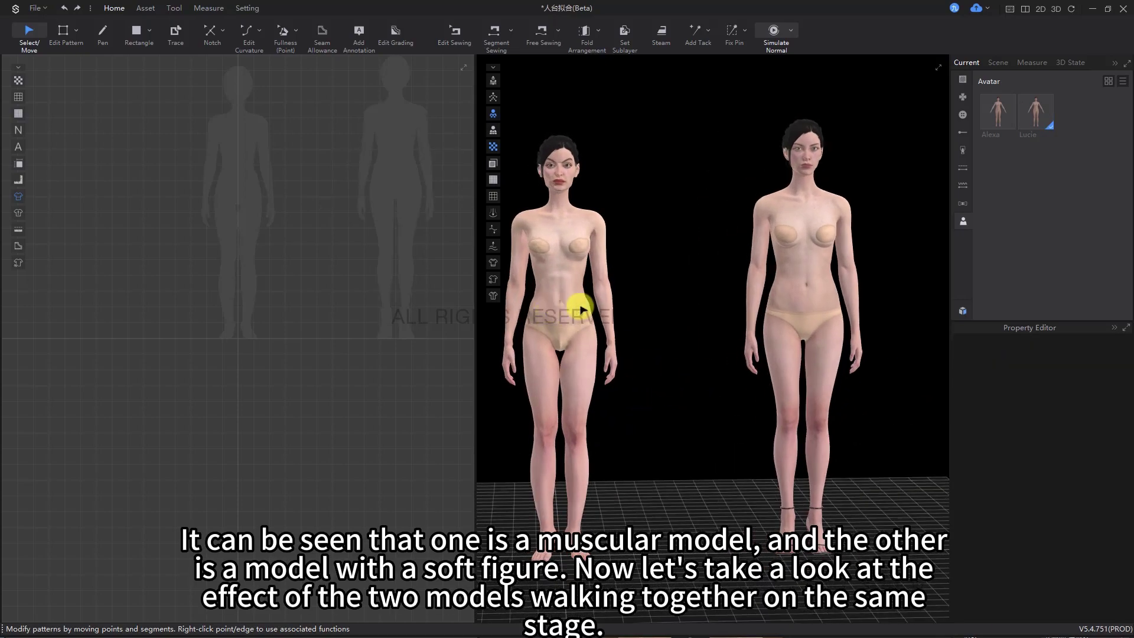
Compare both avatars, open the Animation Editor and add the catwalk motion to the first avatar with a 1.00 s transition.
right_click_drag(579, 309, 714, 321)
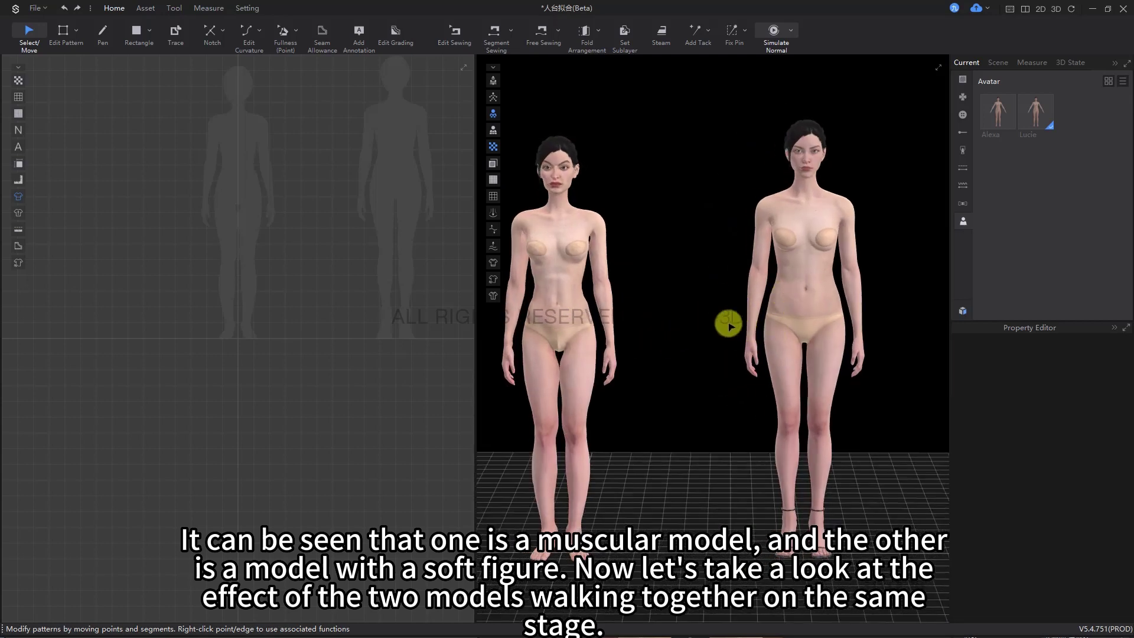
scroll(706, 337, "down", 3)
right_click_drag(674, 355, 679, 343)
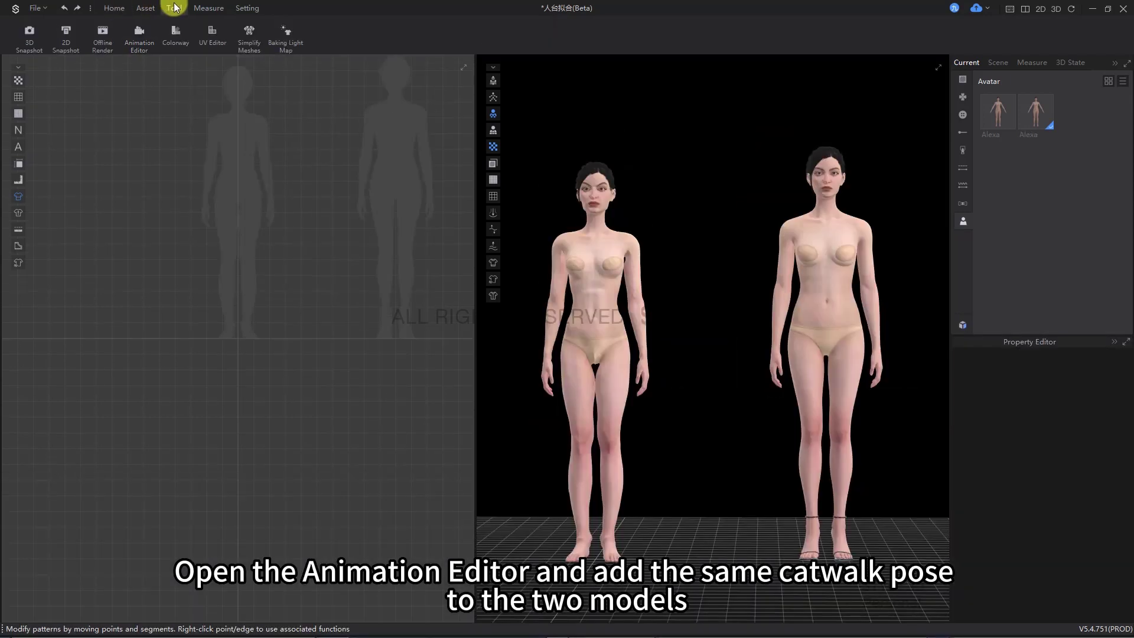
left_click(134, 35)
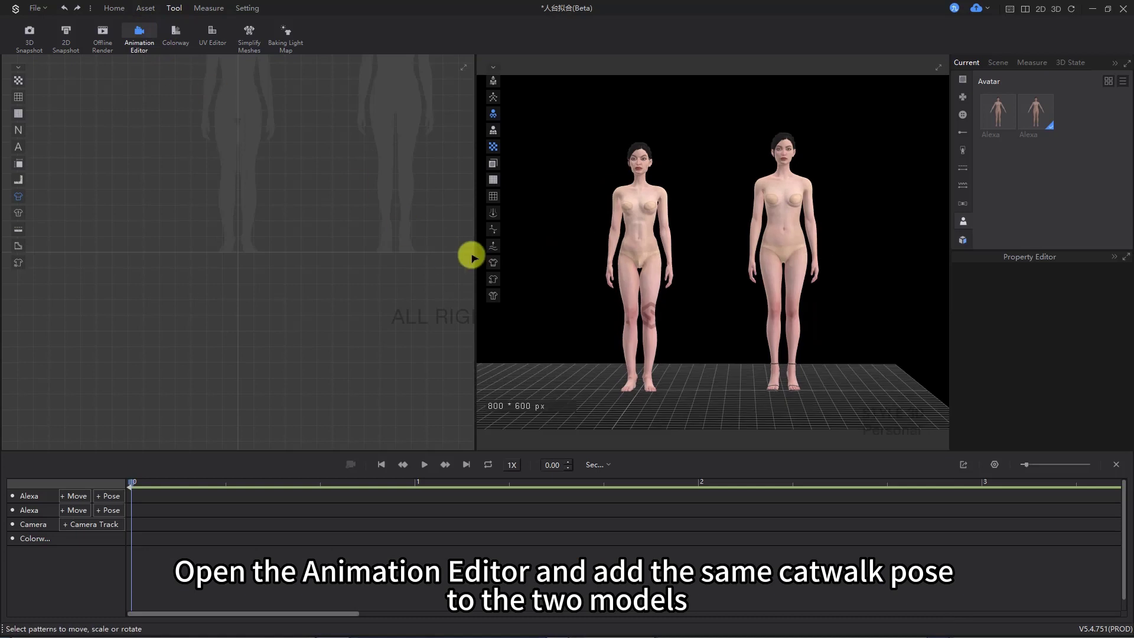
left_click(67, 495)
left_click(90, 496)
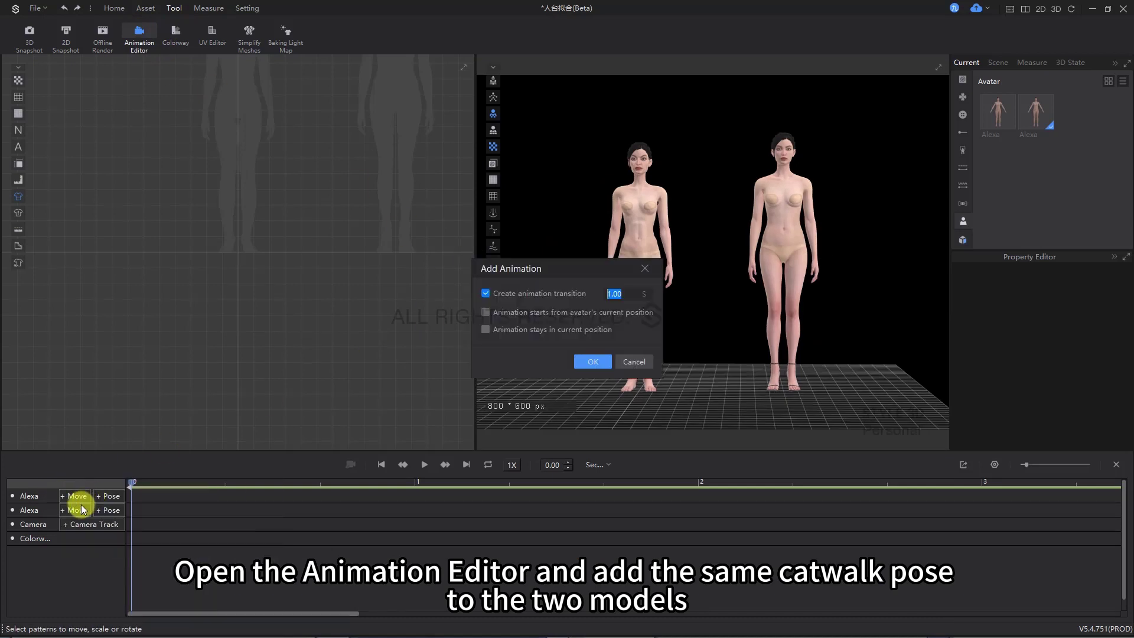
left_click(592, 362)
Add the same catwalk motion to the second avatar with a 1.00 s transition and play the animation.
left_click(80, 500)
left_click(84, 508)
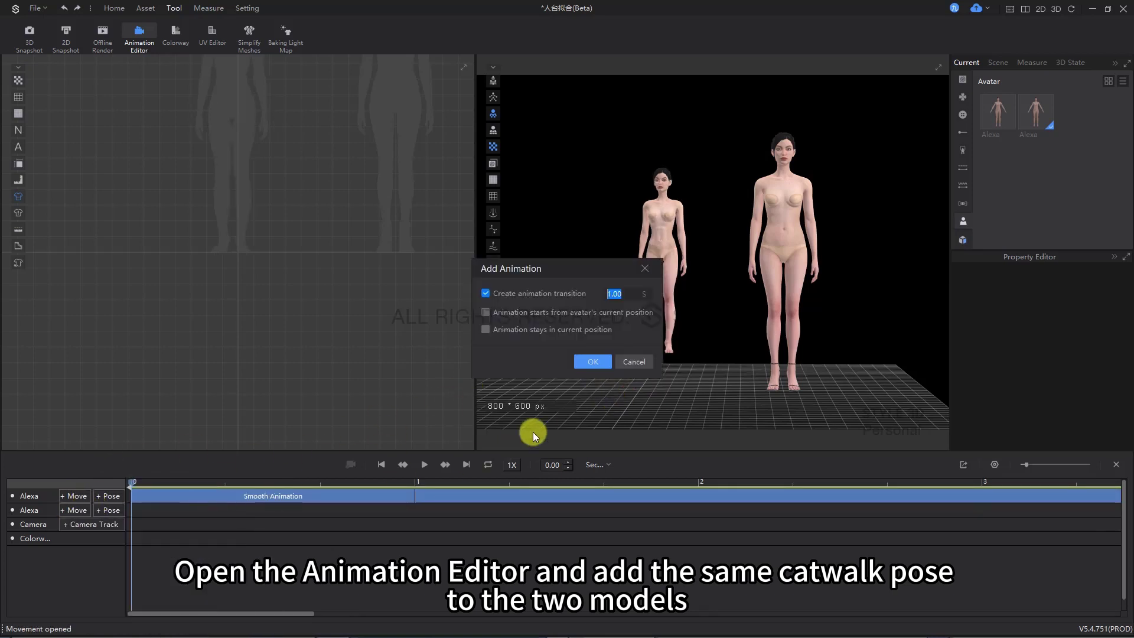
left_click(590, 366)
left_click(423, 464)
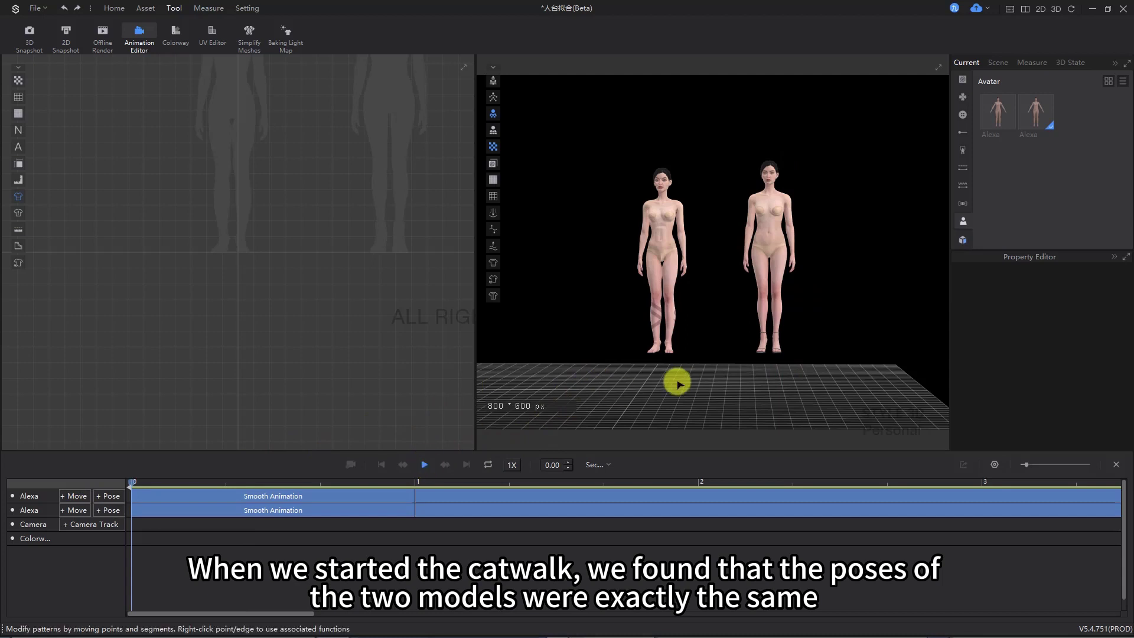